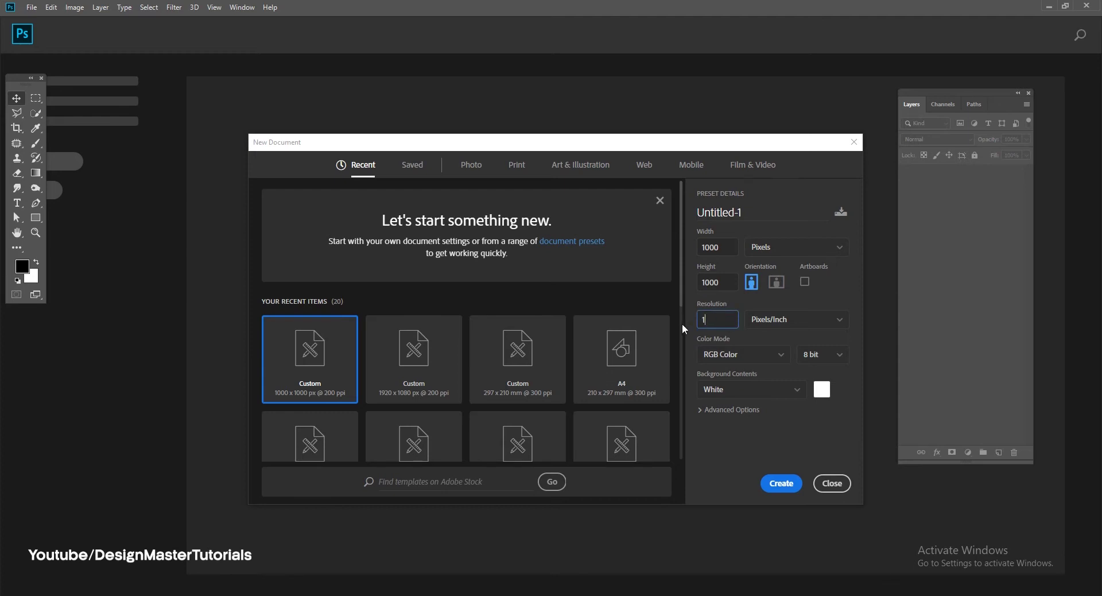
Create a new 1000 × 1000 px white document
click(777, 482)
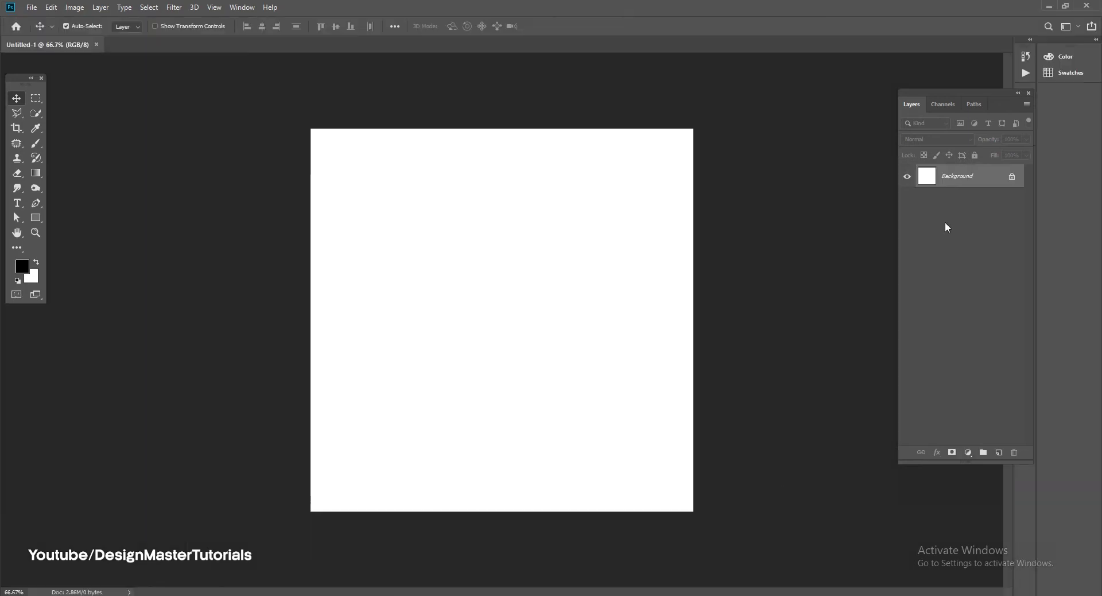
Unlock the Background layer and add a Radial-style Gradient Overlay effect
click(1012, 177)
click(937, 453)
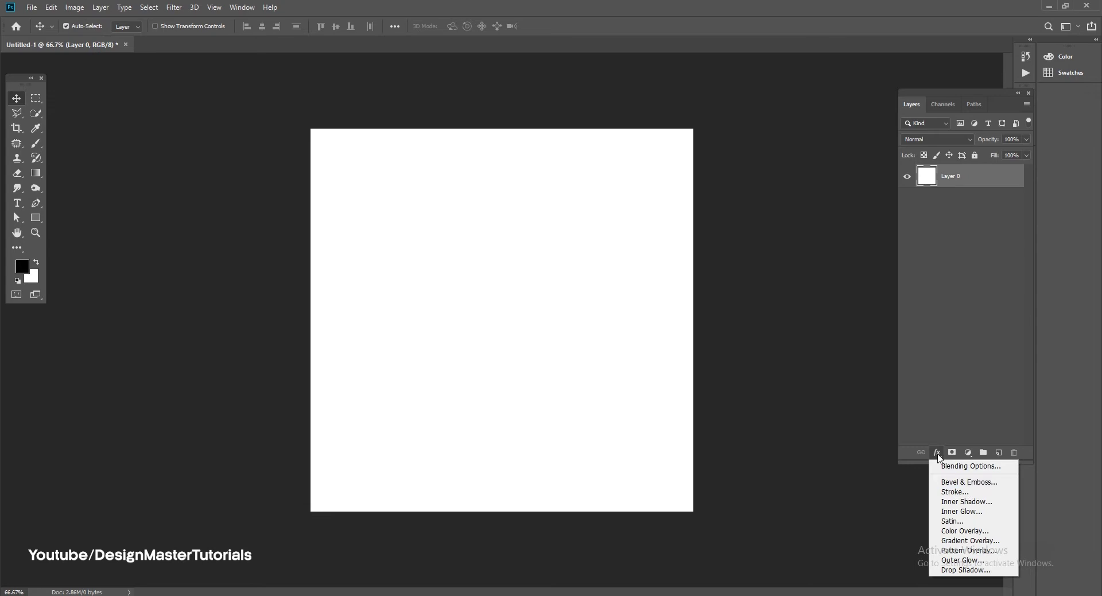
click(970, 539)
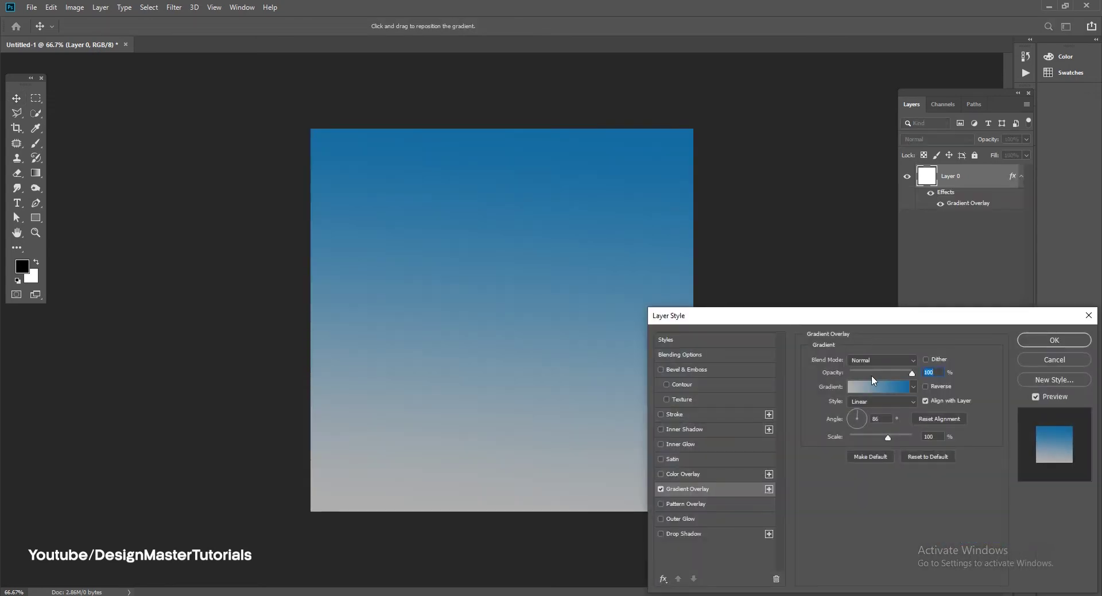
click(863, 401)
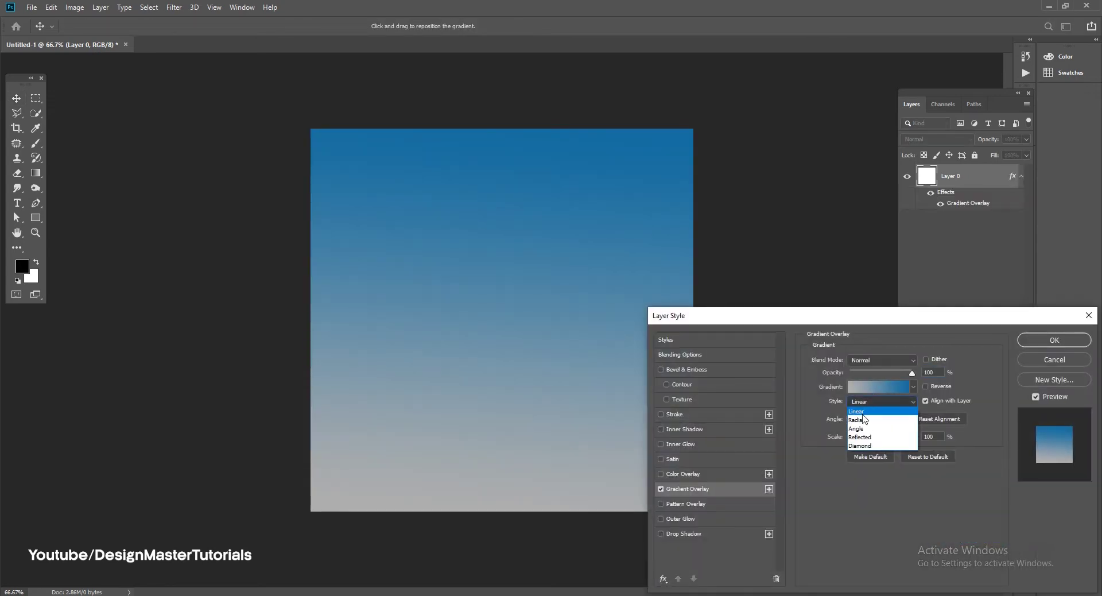
click(863, 420)
Set the gradient's left stop to orange ff8400 and the right stop to bright pinkish red
click(881, 387)
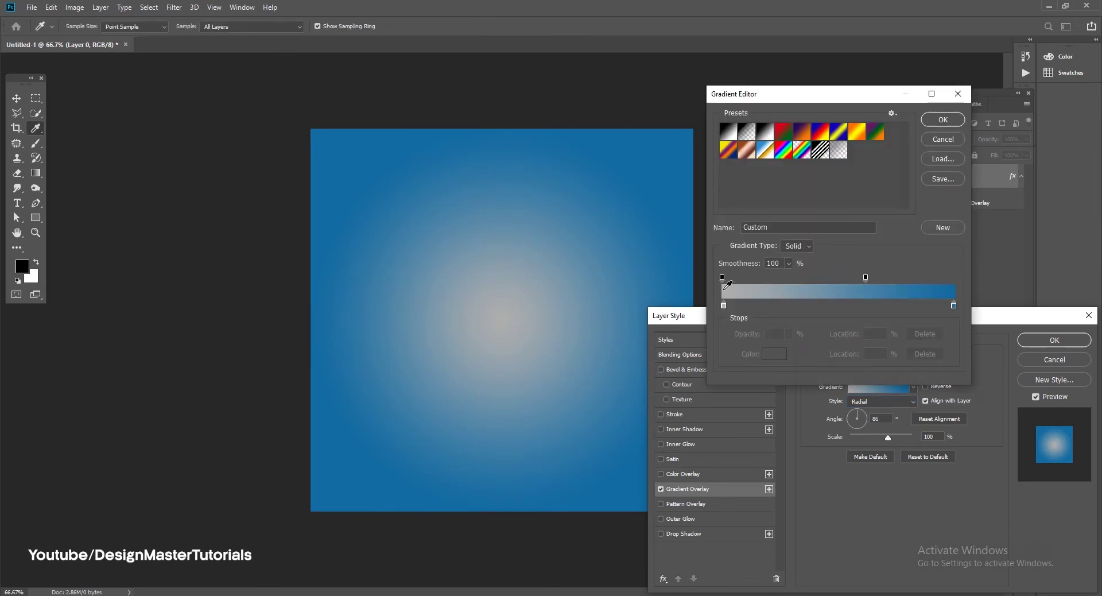
double_click(724, 305)
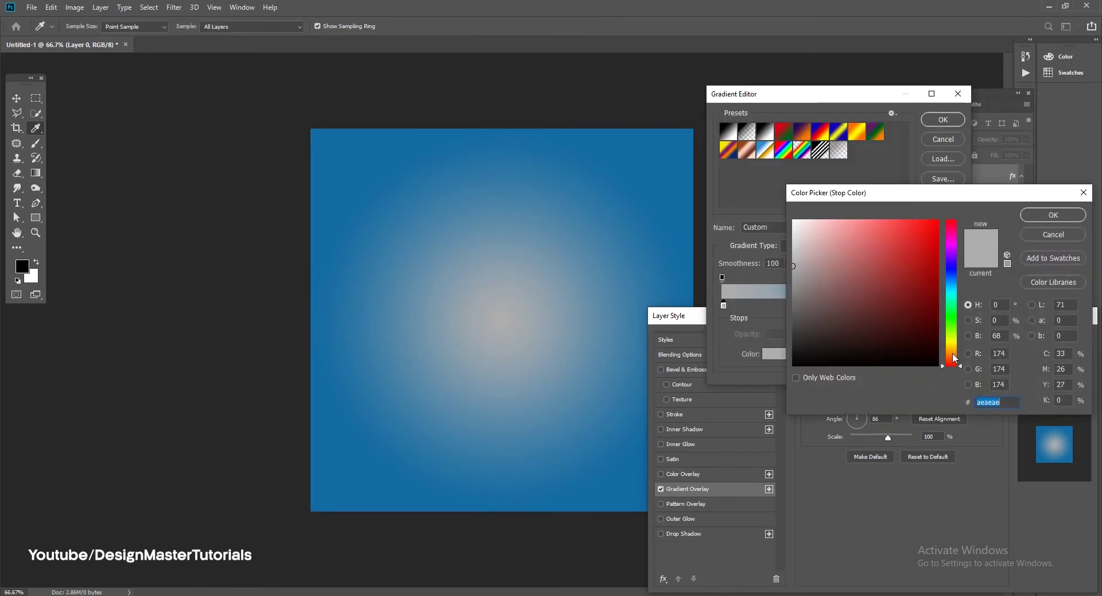
text(ff8400)
drag(950, 368, 952, 353)
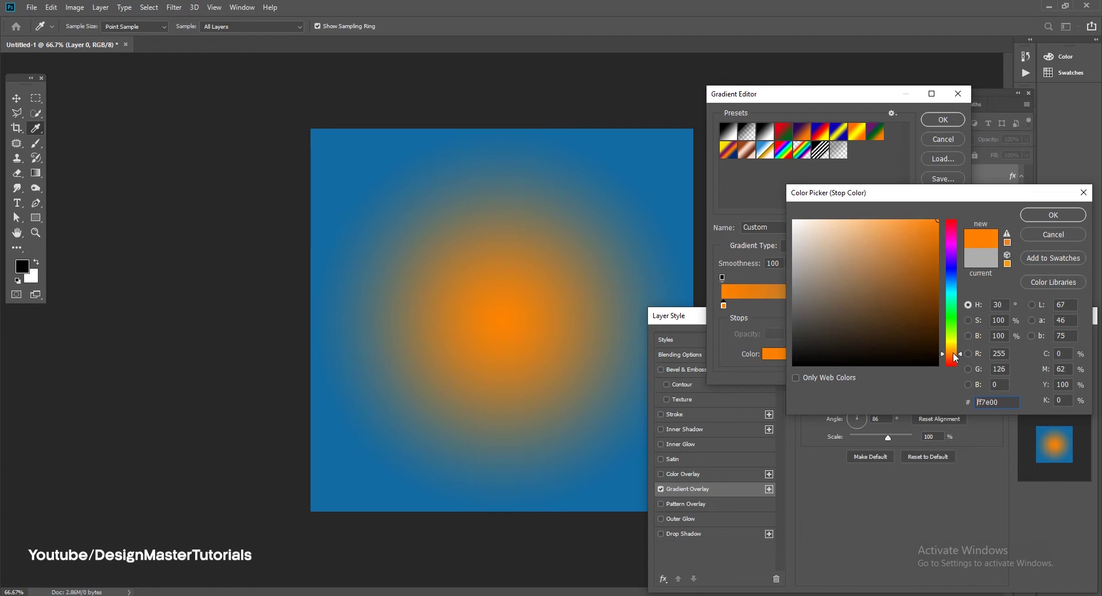
click(1051, 215)
double_click(954, 309)
click(953, 229)
drag(934, 229, 952, 229)
click(1053, 215)
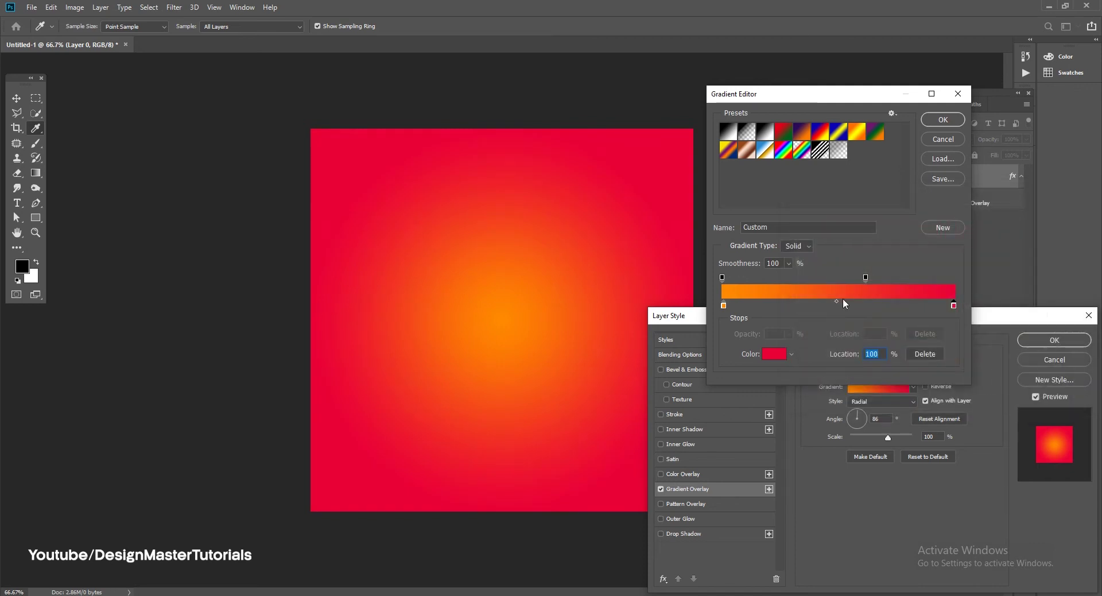
Shift the opacity stop right, apply the orange-to-red overlay, and drag in the 'phone towards right' image
click(723, 306)
drag(863, 278, 896, 283)
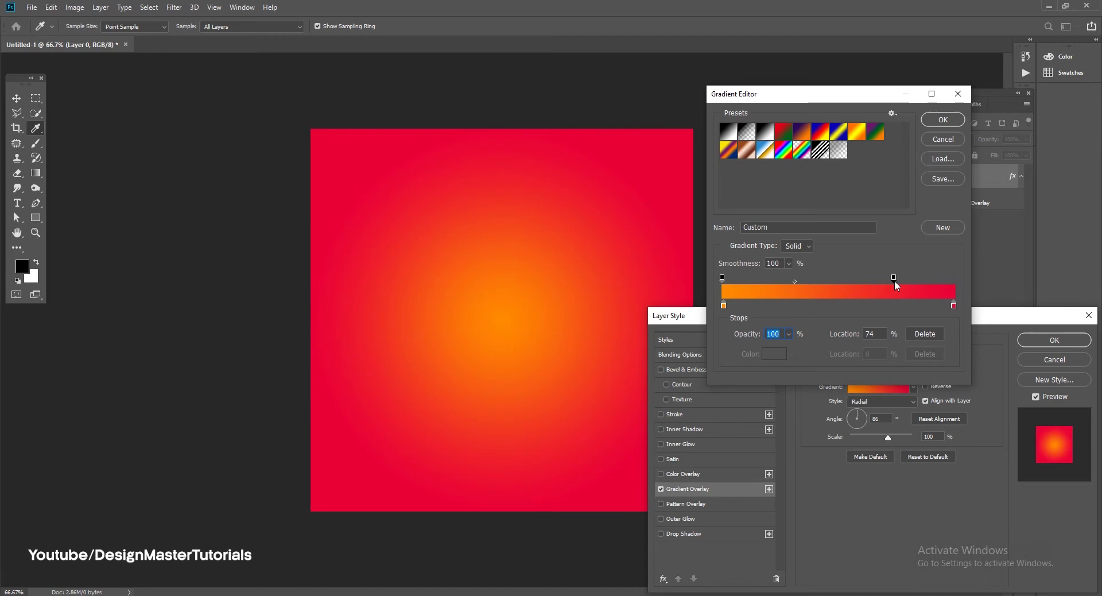
click(943, 119)
click(1053, 340)
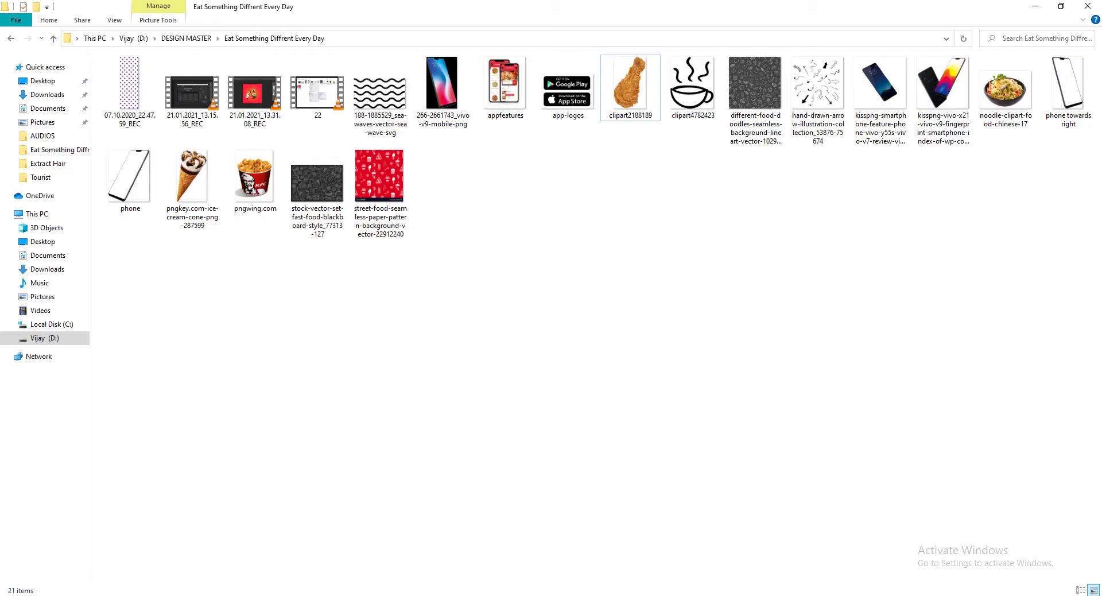
mouse_move(1070, 97)
mouse_down()
mouse_move(412, 551)
mouse_move(519, 358)
mouse_up()
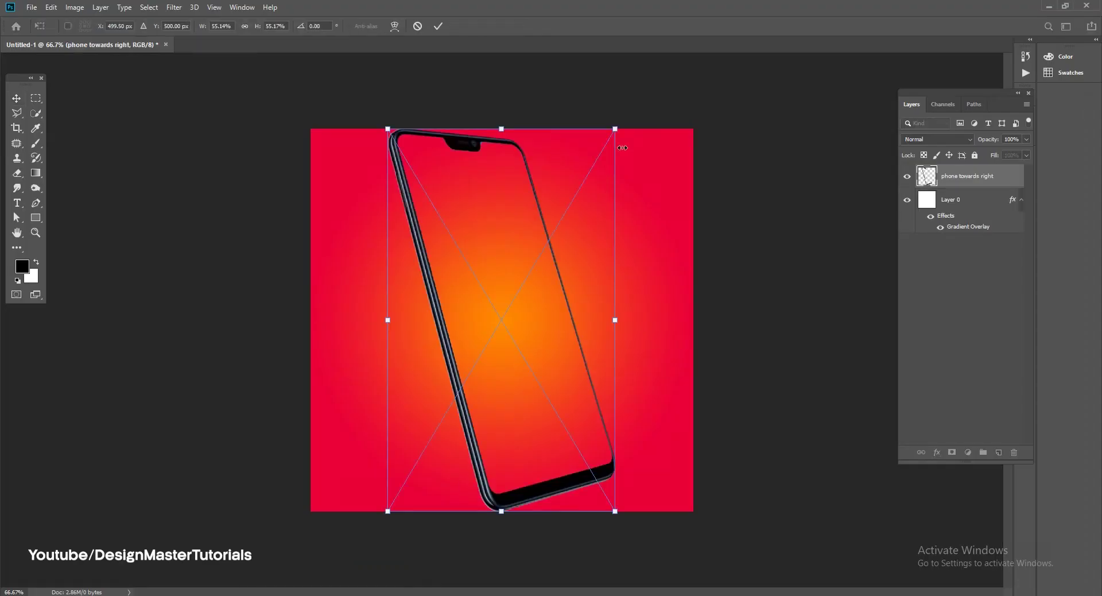
Shrink the phone to about a third and centre it on the gradient, viewed at 100%
drag(614, 132, 531, 266)
drag(449, 288, 493, 202)
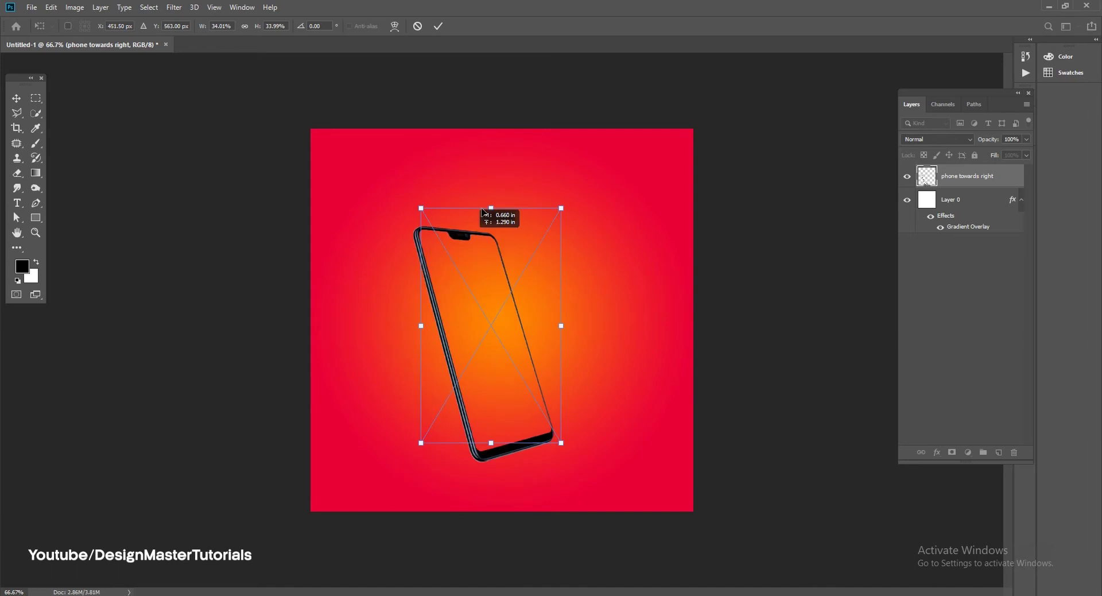
mouse_move(574, 179)
mouse_down()
mouse_move(550, 208)
mouse_move(568, 182)
mouse_move(562, 194)
mouse_up()
key(Return)
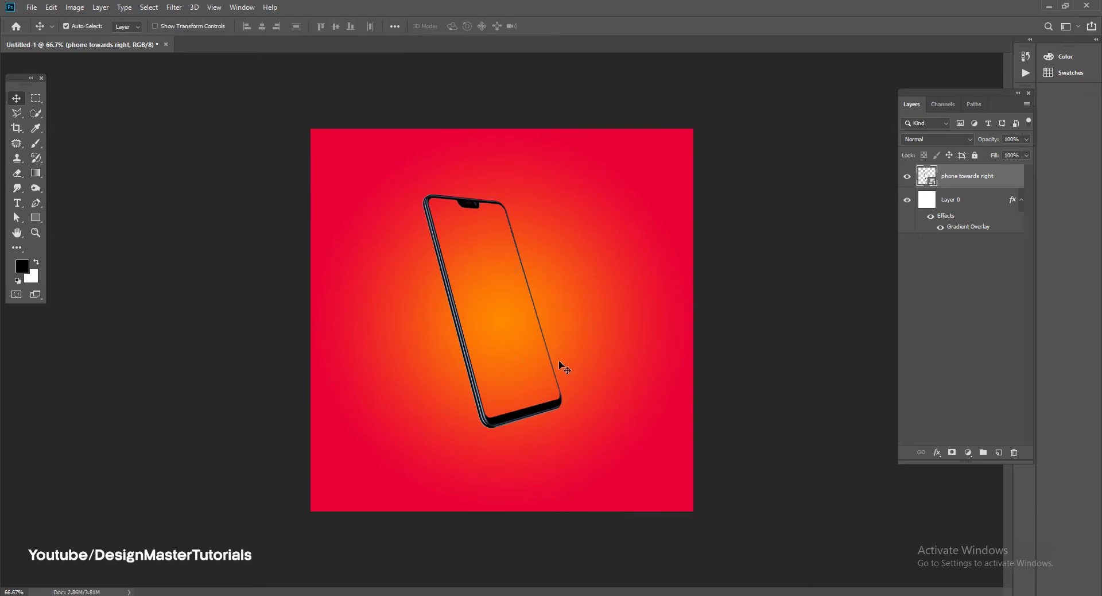
key(ctrl+plus)
key(shift+Up)
key(shift+Up)
key(shift+Up)
key(shift+Down)
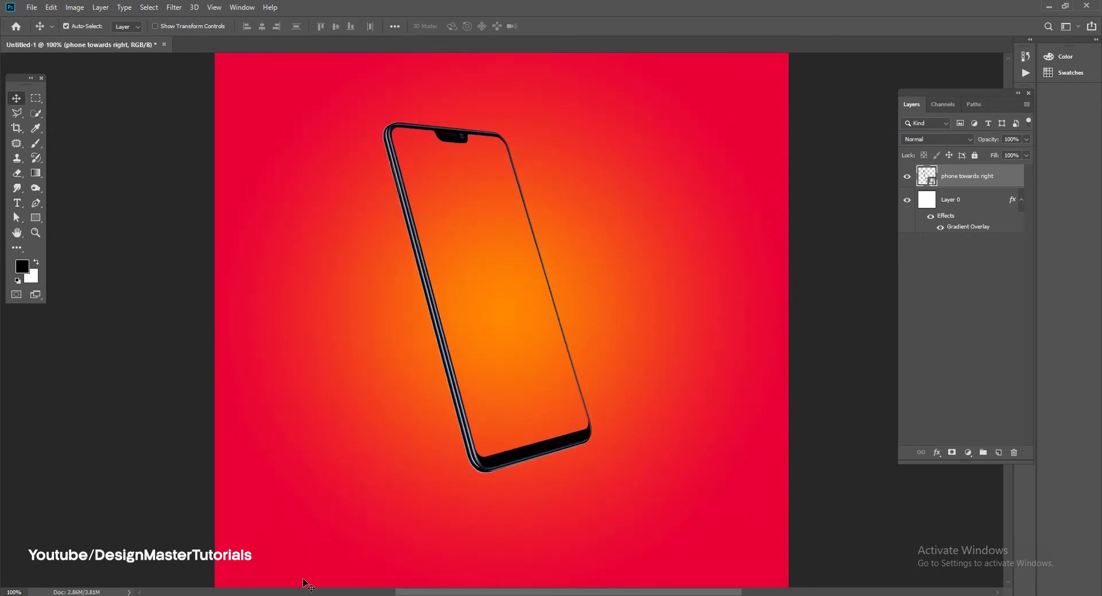
mouse_move(294, 590)
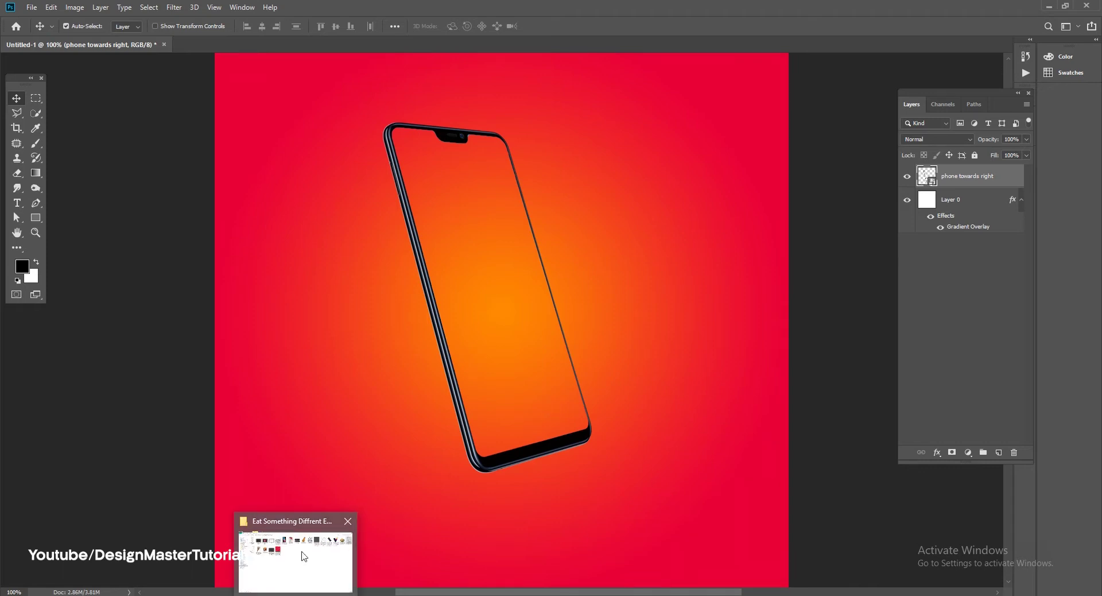
Select the ice-cream cone and KFC bucket image files and drag both into the poster
click(302, 553)
click(195, 184)
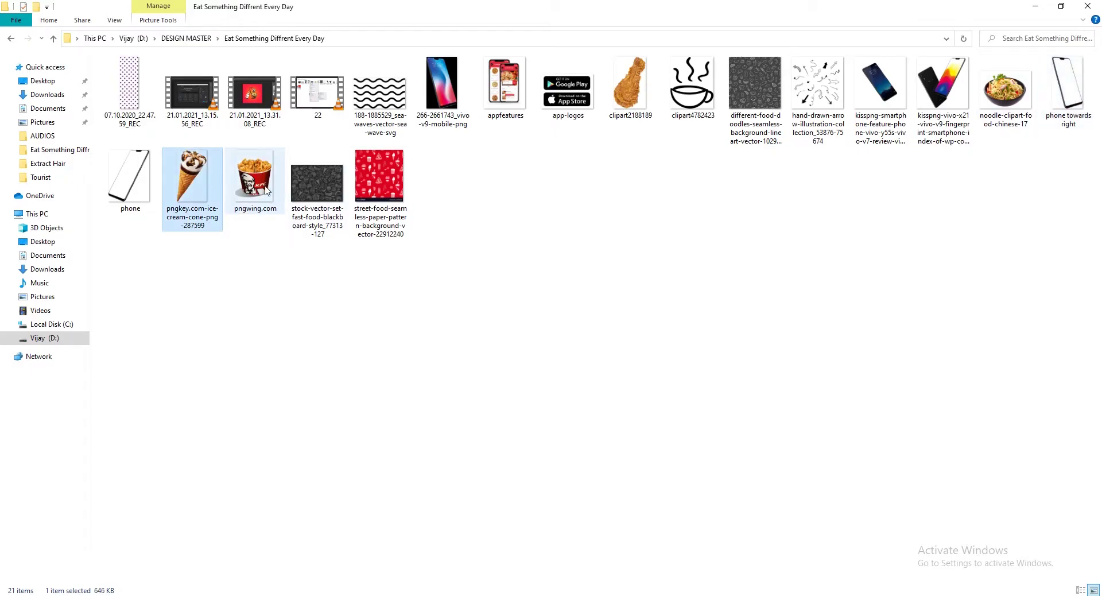
ctrl+click(252, 189)
drag(253, 189, 534, 402)
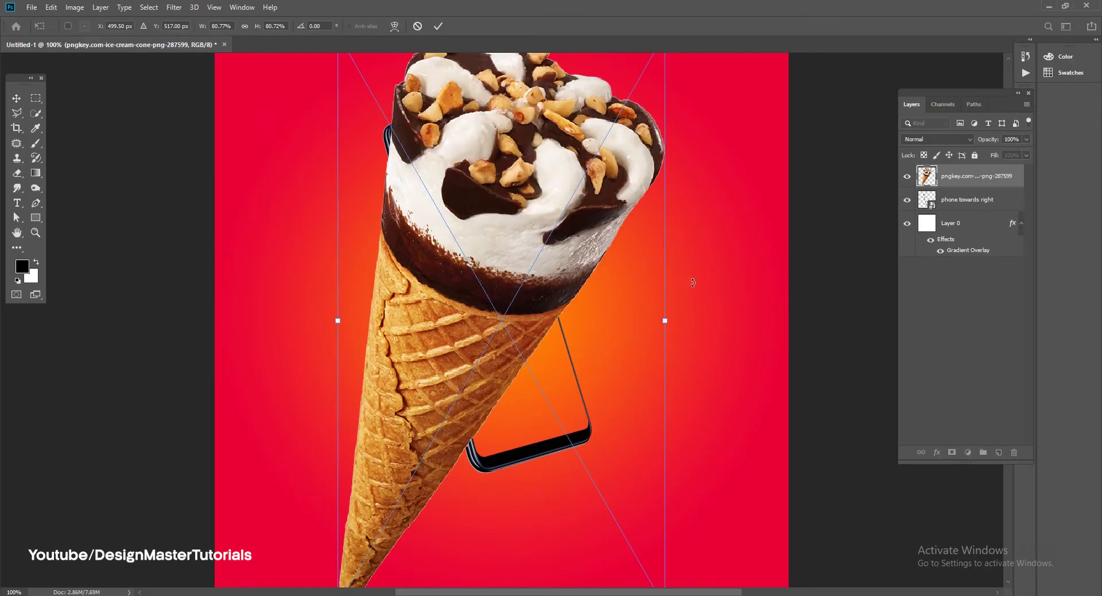
Shrink the ice-cream cone to fit inside the phone
scroll(653, 431, up, 2)
scroll(652, 431, up, 1)
mouse_move(664, 87)
mouse_down()
mouse_move(542, 332)
mouse_move(608, 203)
mouse_up()
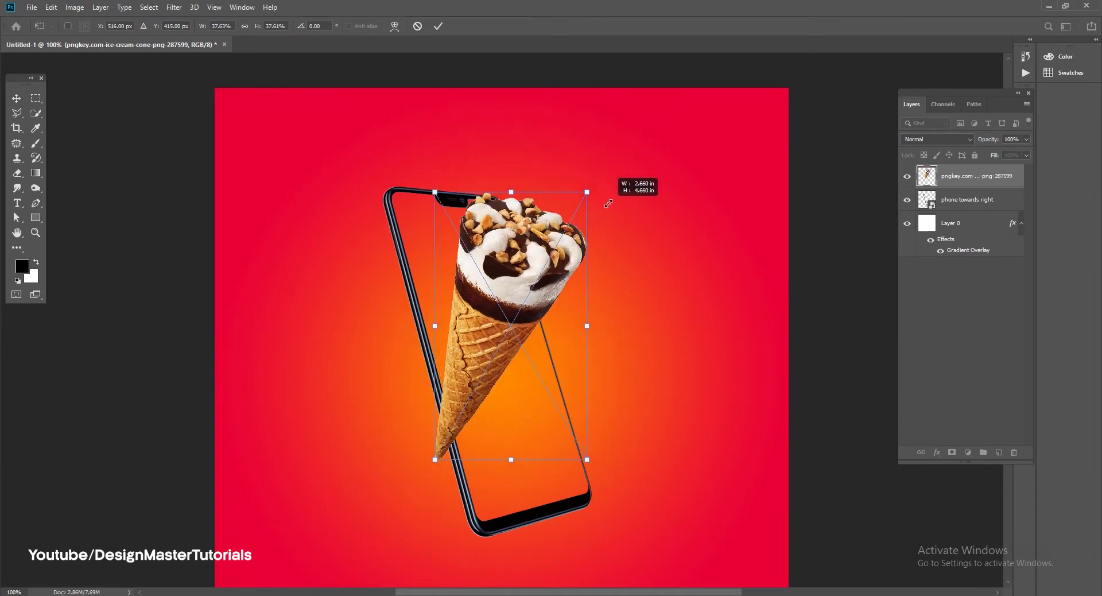
mouse_move(608, 203)
mouse_down()
mouse_move(566, 218)
mouse_move(625, 193)
mouse_up()
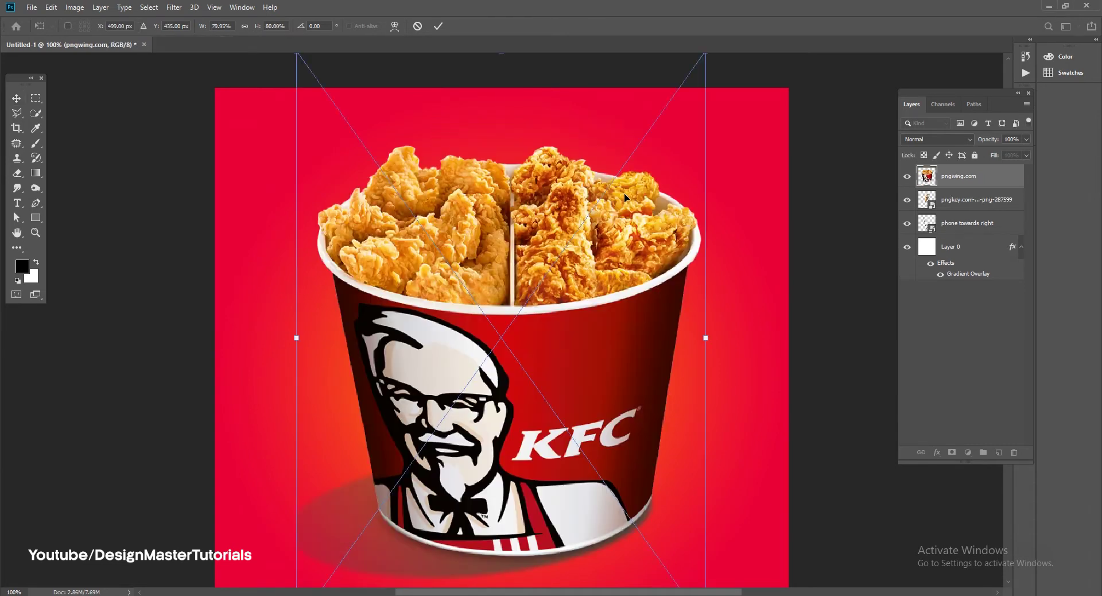
Shrink the KFC bucket, move it over the phone, tilt it about 18°, and open its contents
scroll(684, 396, up, 2)
drag(705, 108, 557, 377)
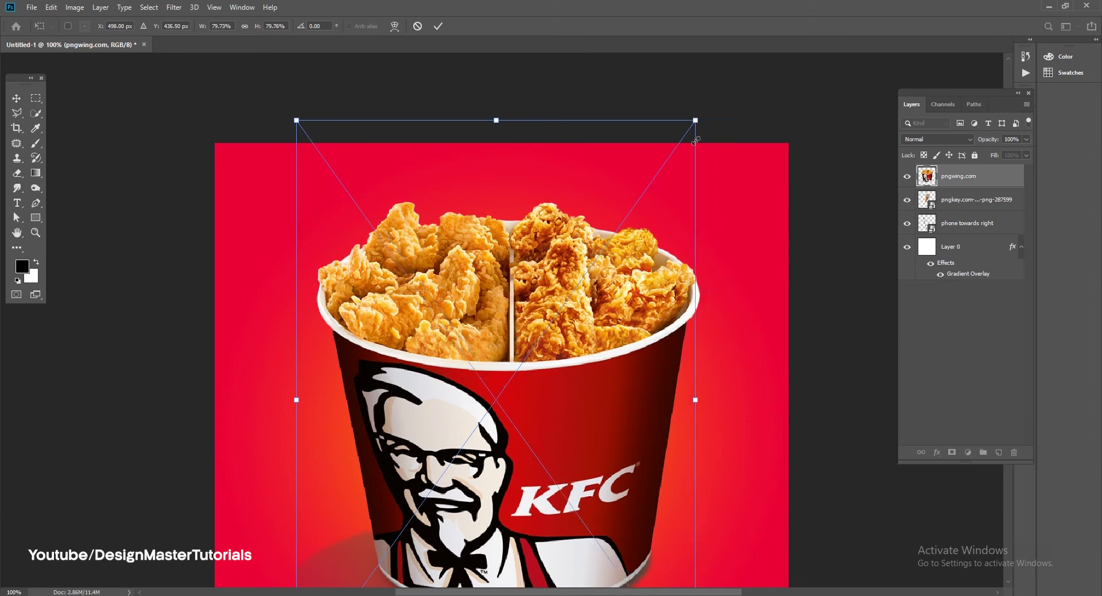
drag(449, 469, 561, 369)
mouse_move(666, 270)
mouse_down()
mouse_move(677, 319)
mouse_move(738, 239)
mouse_up()
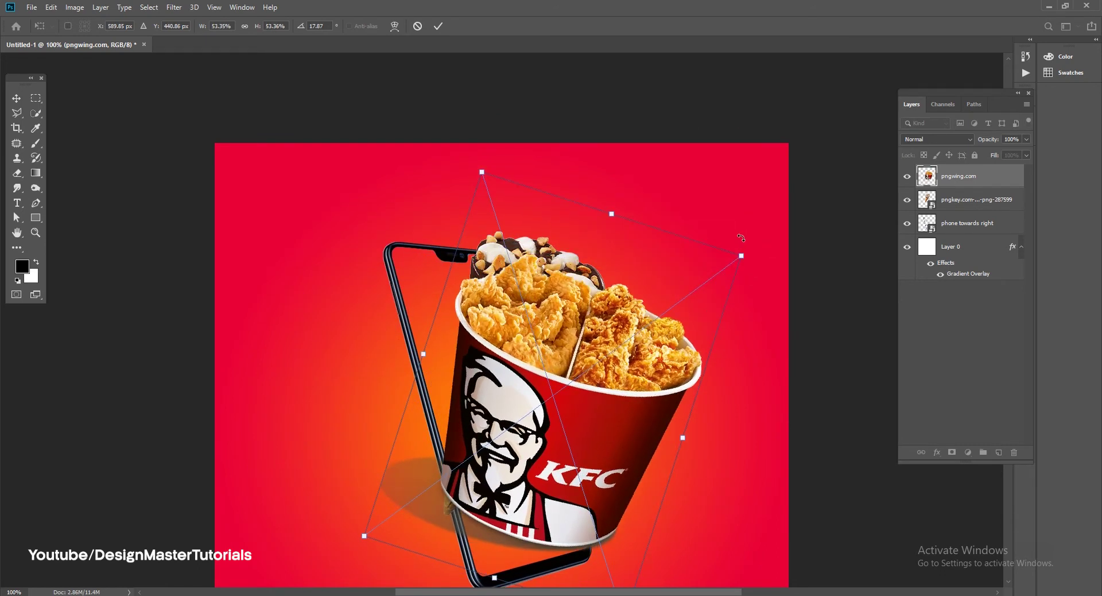
key(Return)
scroll(792, 353, down, 2)
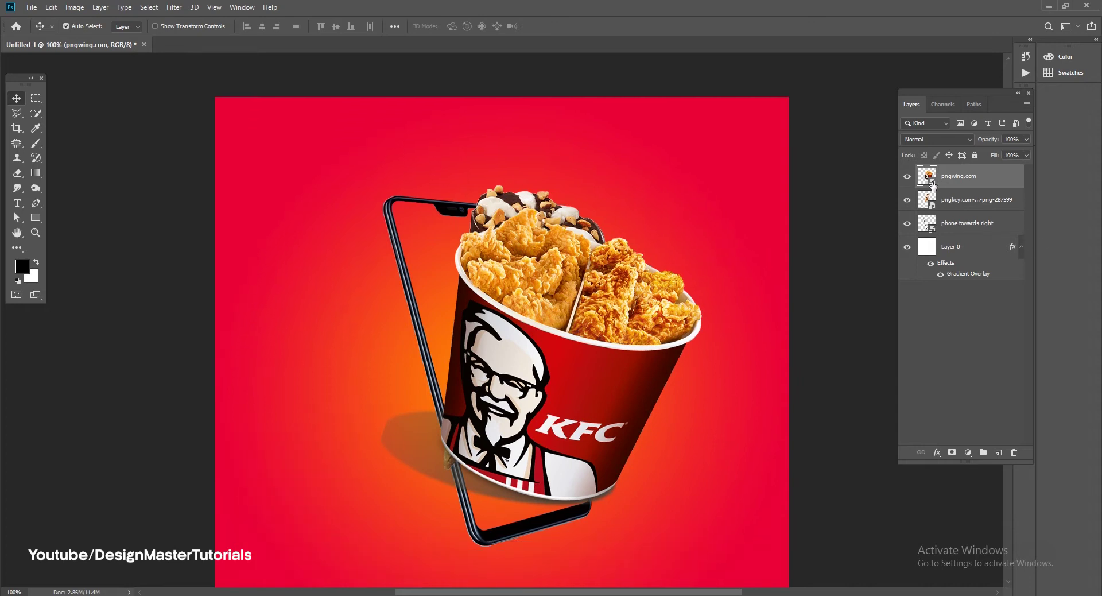
double_click(928, 176)
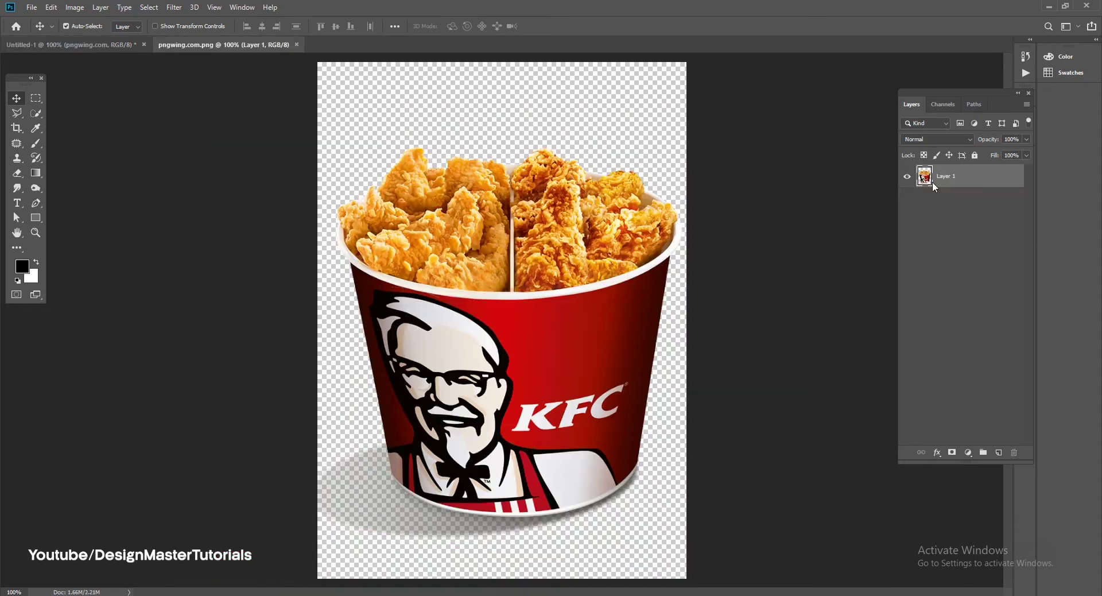
Add a white-filled layer beneath the bucket layer and zoom to 200% on the bucket's base
click(999, 452)
key(x)
key(alt+BackSpace)
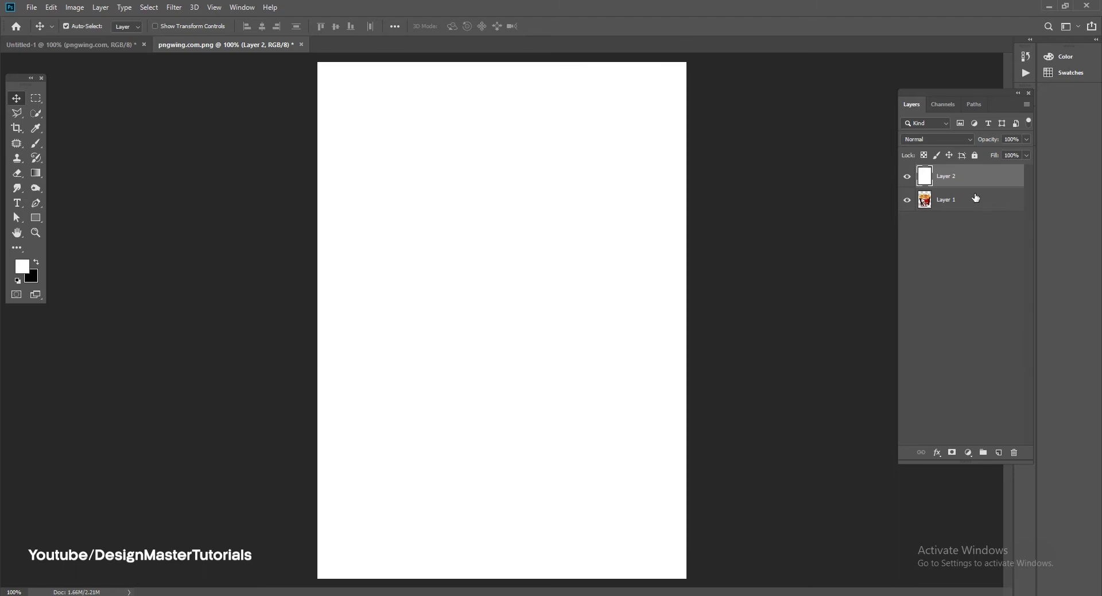
drag(976, 197, 976, 171)
key(ctrl+plus)
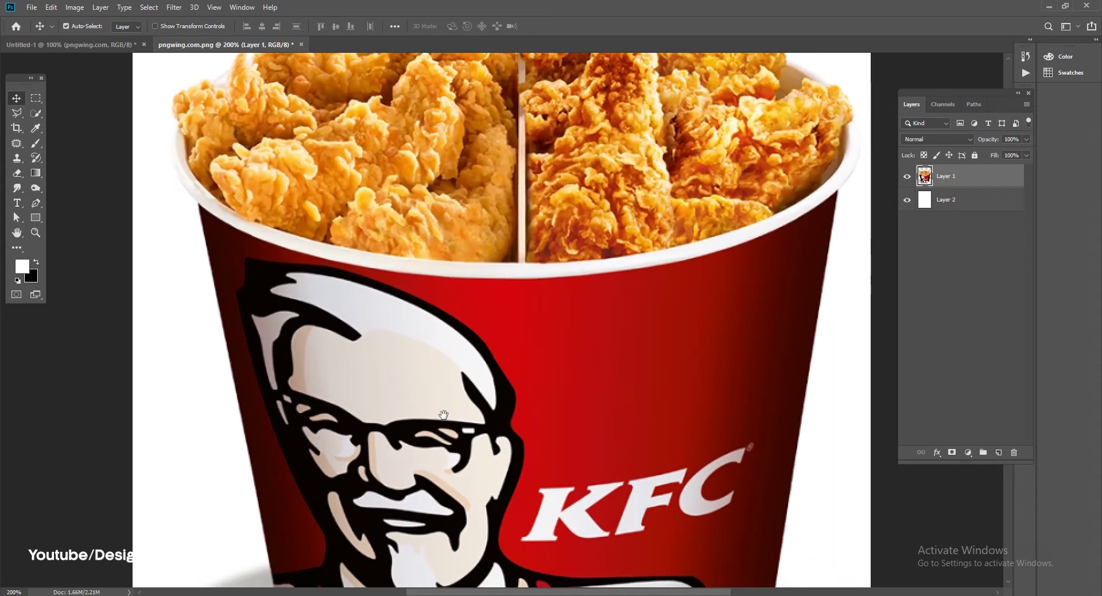
drag(443, 414, 459, 156)
Outline the grey floor shadow under the bucket with the Polygonal Lasso
key(l)
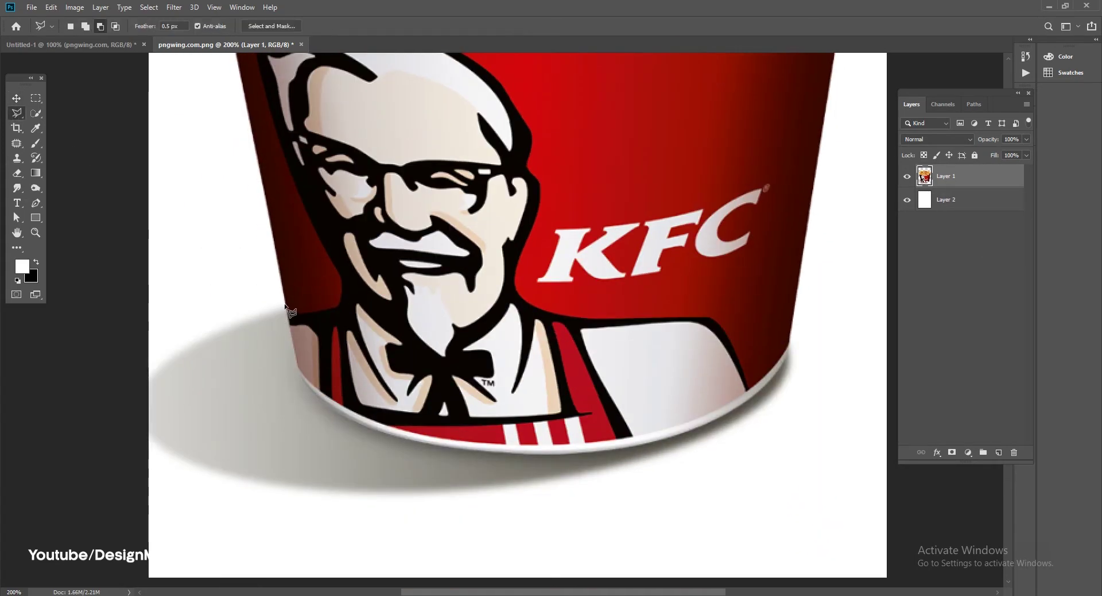
click(286, 304)
click(500, 451)
click(597, 451)
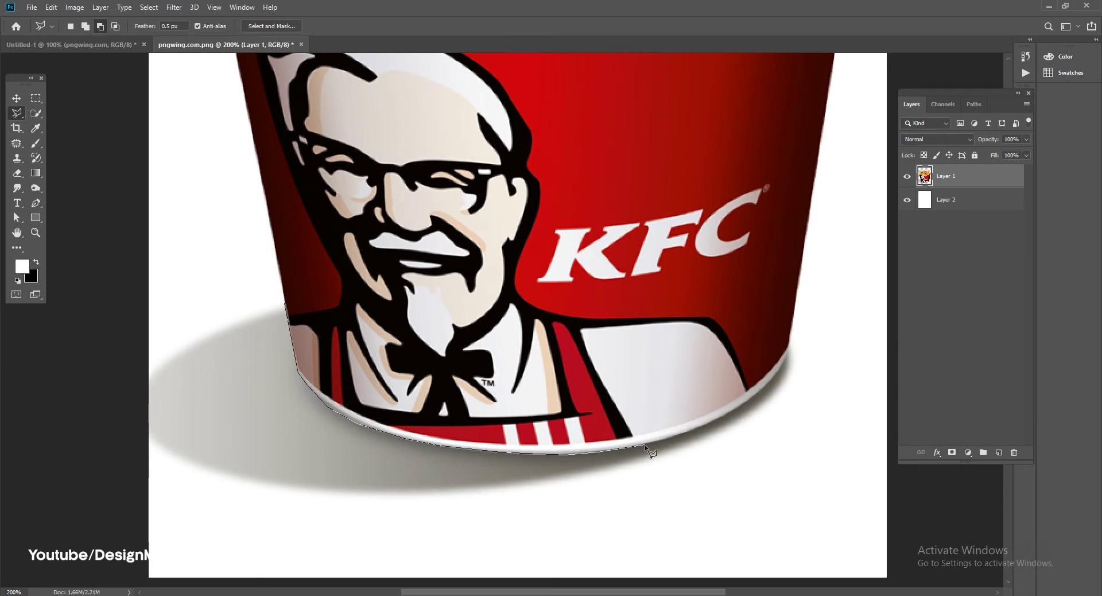
click(686, 431)
click(786, 355)
click(799, 332)
click(832, 377)
click(772, 494)
click(626, 557)
click(190, 558)
click(74, 510)
click(74, 372)
click(156, 271)
click(213, 265)
double_click(256, 270)
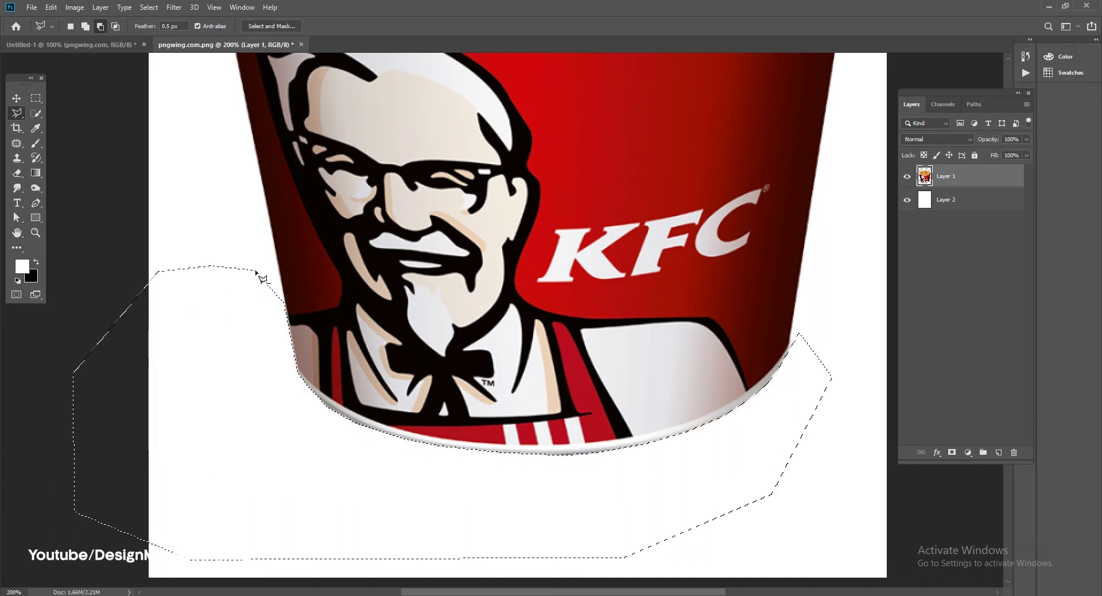
Remove the shadow, hide the white layer, zoom back to 100%, and save the contents
key(ctrl+d)
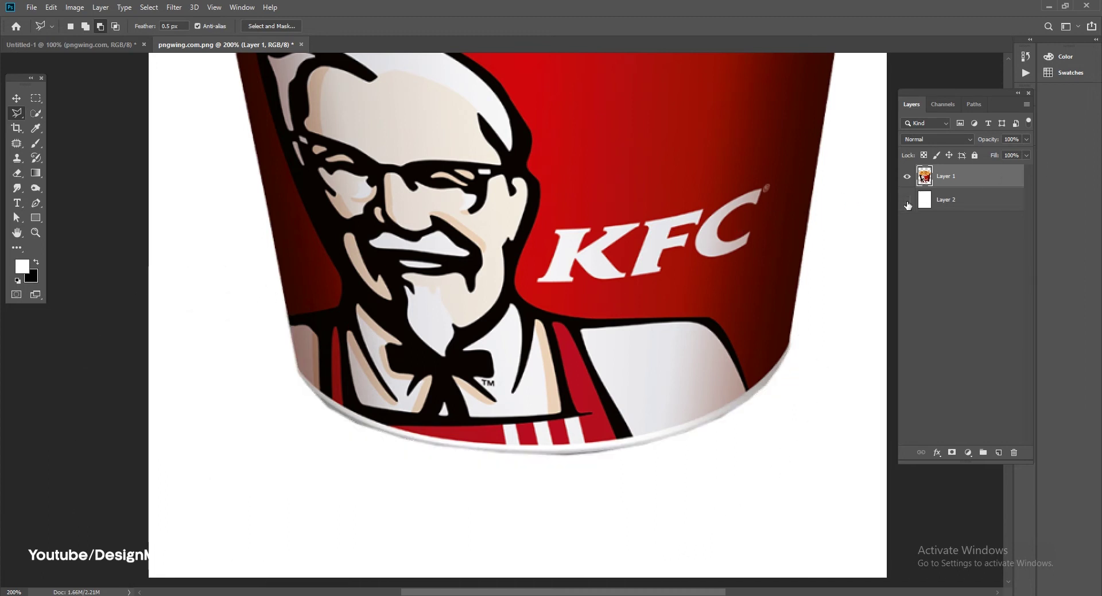
click(907, 200)
key(ctrl+minus)
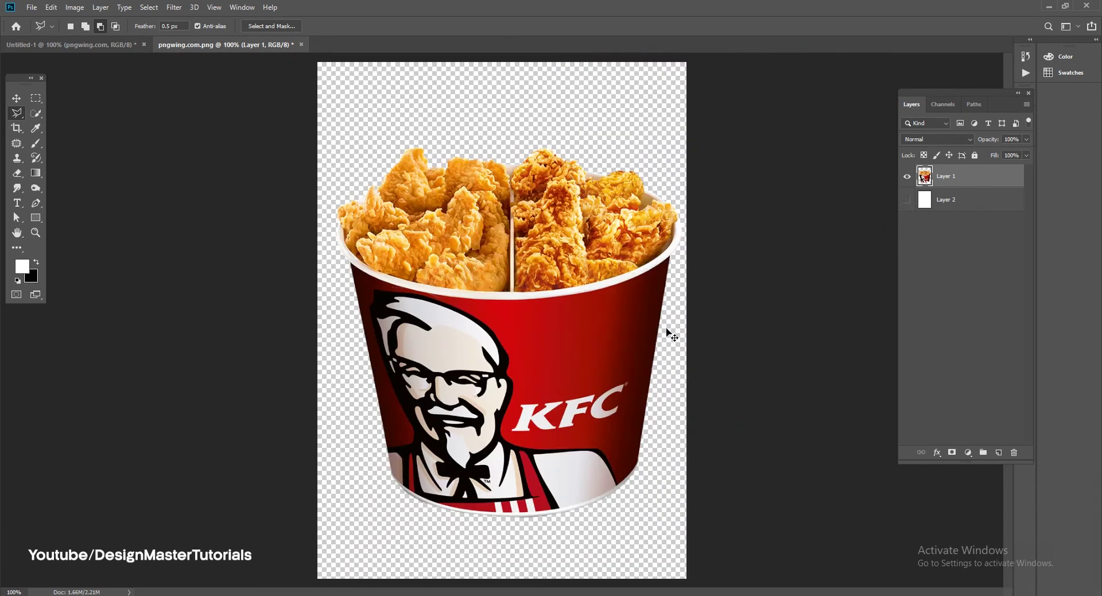
key(ctrl+s)
click(597, 250)
Bring the cleaned bucket layer into the poster, delete the small duplicate, and shift it right
key(v)
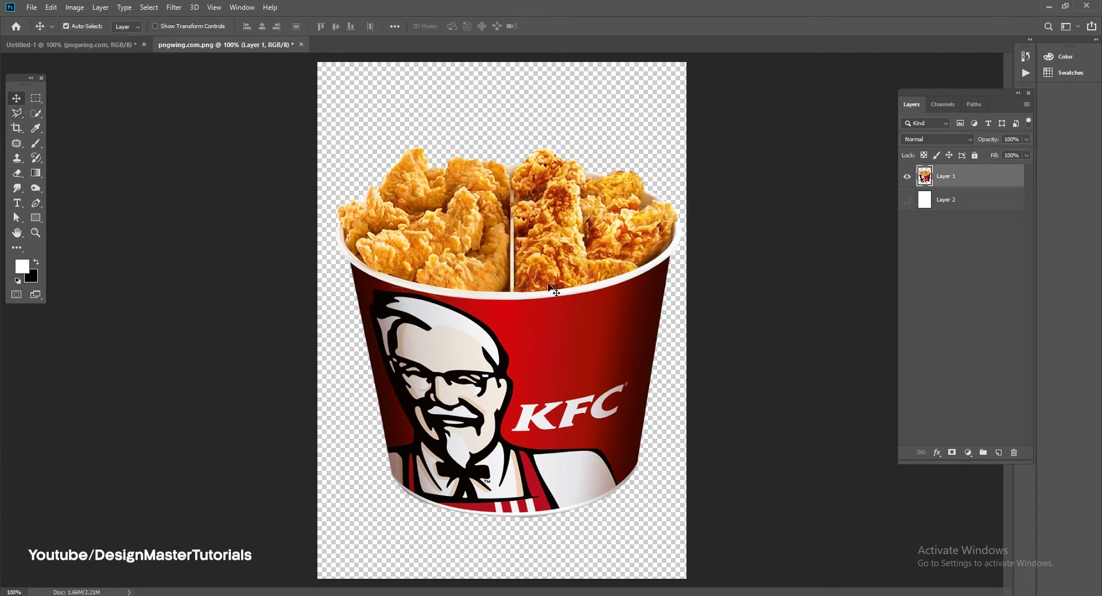
mouse_move(541, 325)
mouse_down()
mouse_move(394, 265)
mouse_move(434, 351)
mouse_up()
click(668, 377)
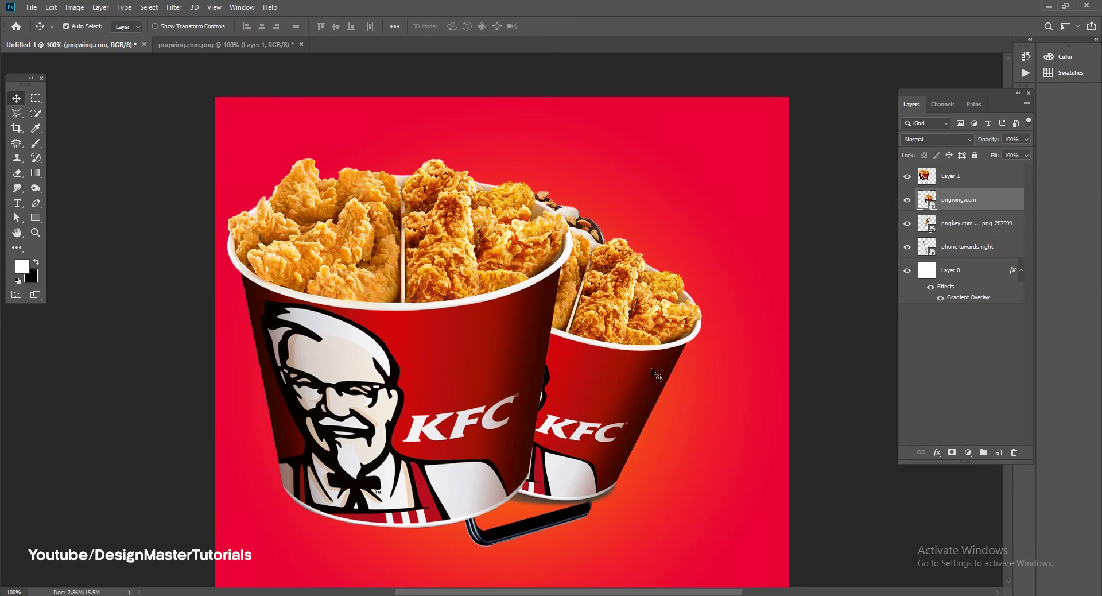
key(Delete)
drag(370, 316, 545, 322)
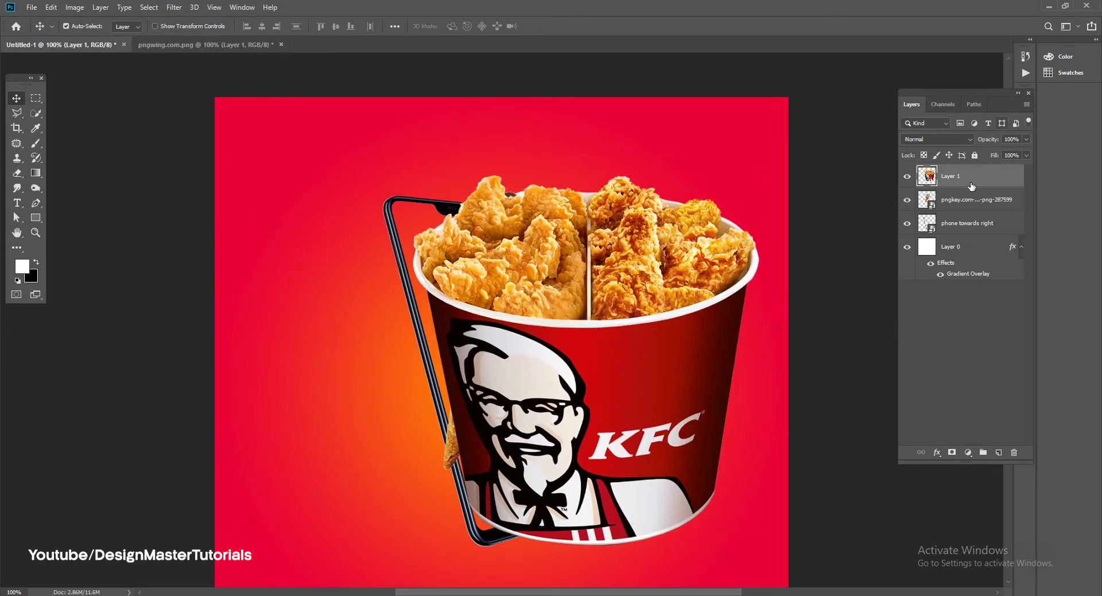
Convert the bucket layer to a smart object, scale it down and tilt it about 32°
right_click(976, 176)
click(852, 268)
key(ctrl+t)
mouse_move(758, 179)
mouse_down()
mouse_move(663, 312)
mouse_move(709, 350)
mouse_up()
mouse_move(464, 284)
mouse_down()
mouse_move(474, 262)
mouse_move(520, 302)
mouse_up()
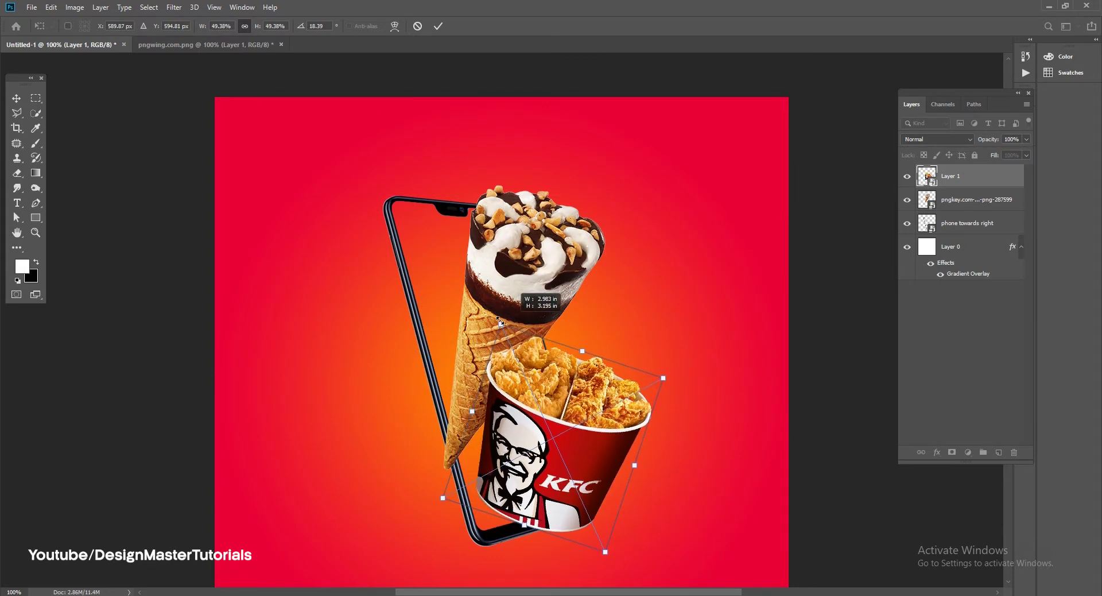
drag(692, 369, 686, 414)
drag(594, 413, 586, 408)
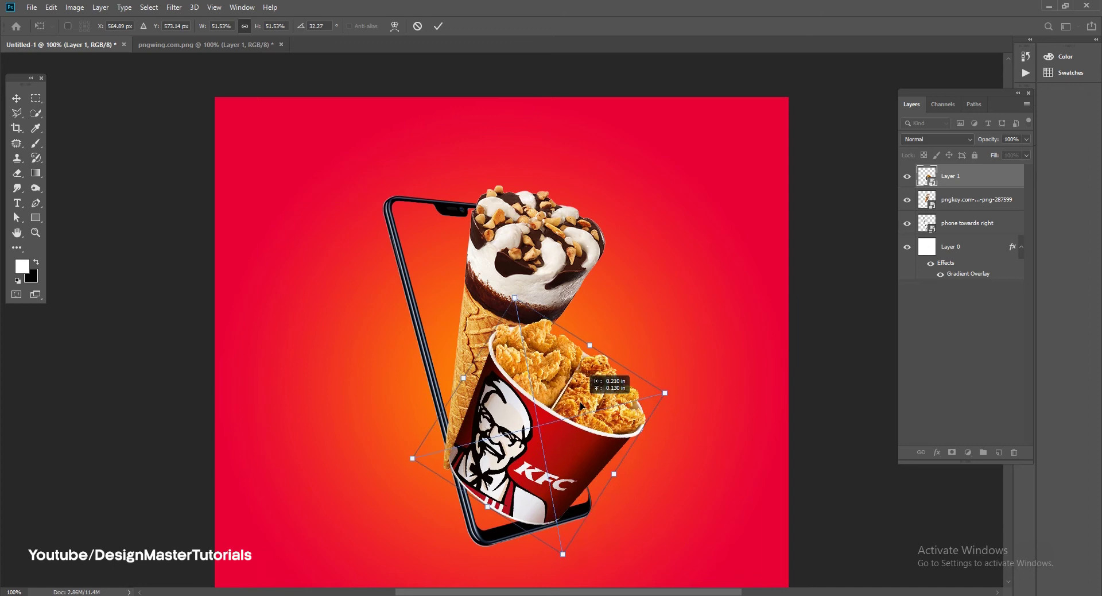
key(Return)
Scale the ice-cream cone down slightly and move it down-left
ctrl+click(554, 278)
key(ctrl+t)
drag(605, 186, 592, 206)
drag(534, 283, 521, 288)
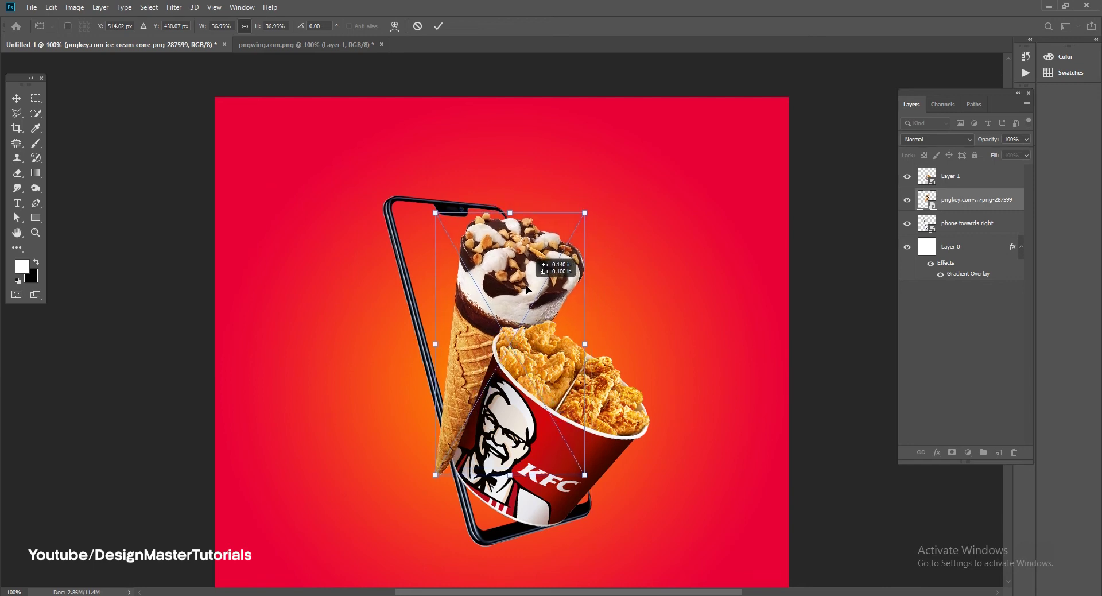
key(Return)
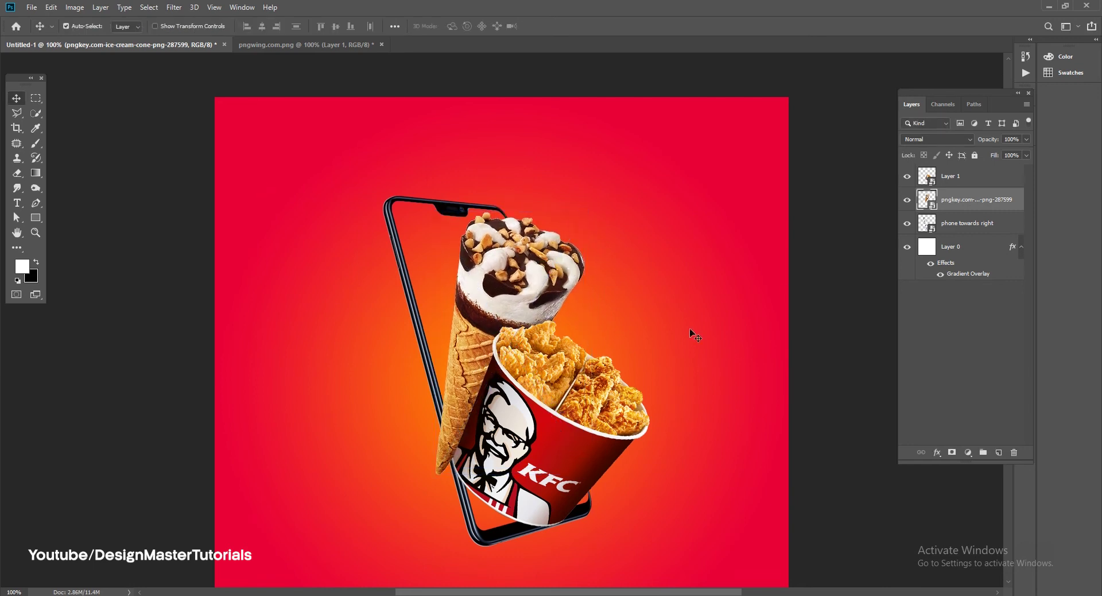
Shrink the bucket slightly down-left, then shift the cone right, shrink it and reduce its tilt
ctrl+click(559, 436)
key(ctrl+t)
drag(667, 394, 597, 442)
key(Return)
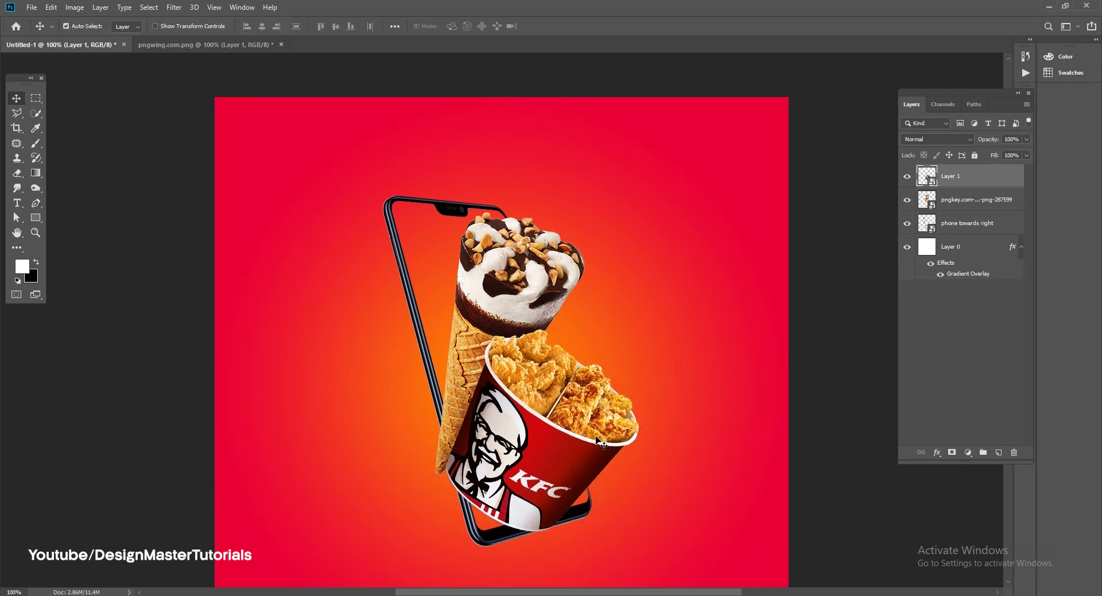
click(536, 302)
key(ctrl+t)
mouse_move(565, 269)
mouse_down()
mouse_move(592, 271)
mouse_move(584, 263)
mouse_up()
mouse_move(613, 213)
mouse_down()
mouse_move(606, 222)
mouse_move(616, 223)
mouse_up()
drag(564, 266, 560, 266)
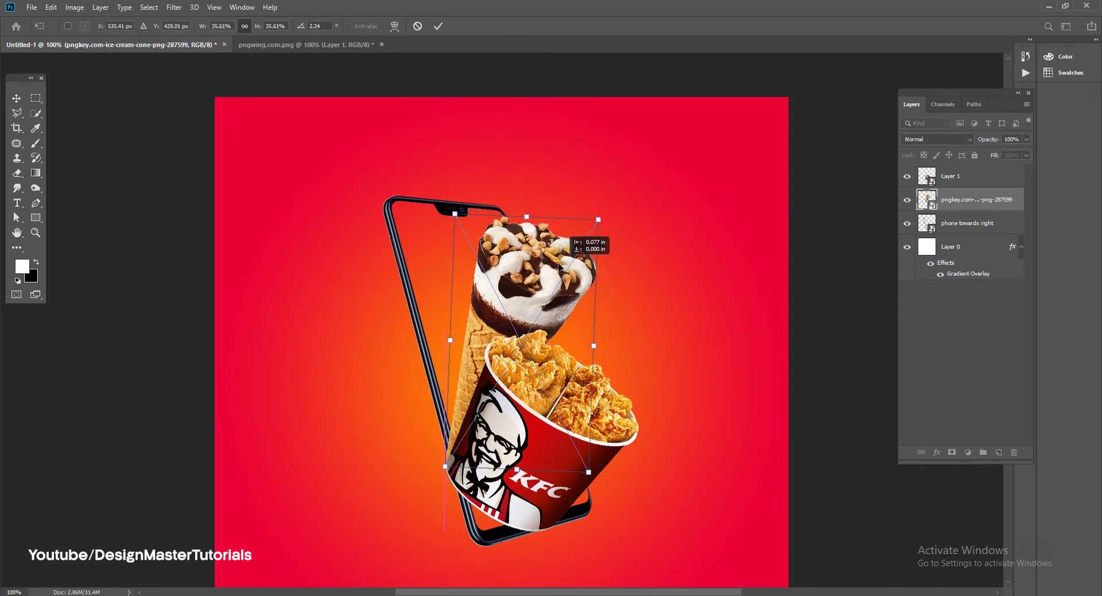
key(Return)
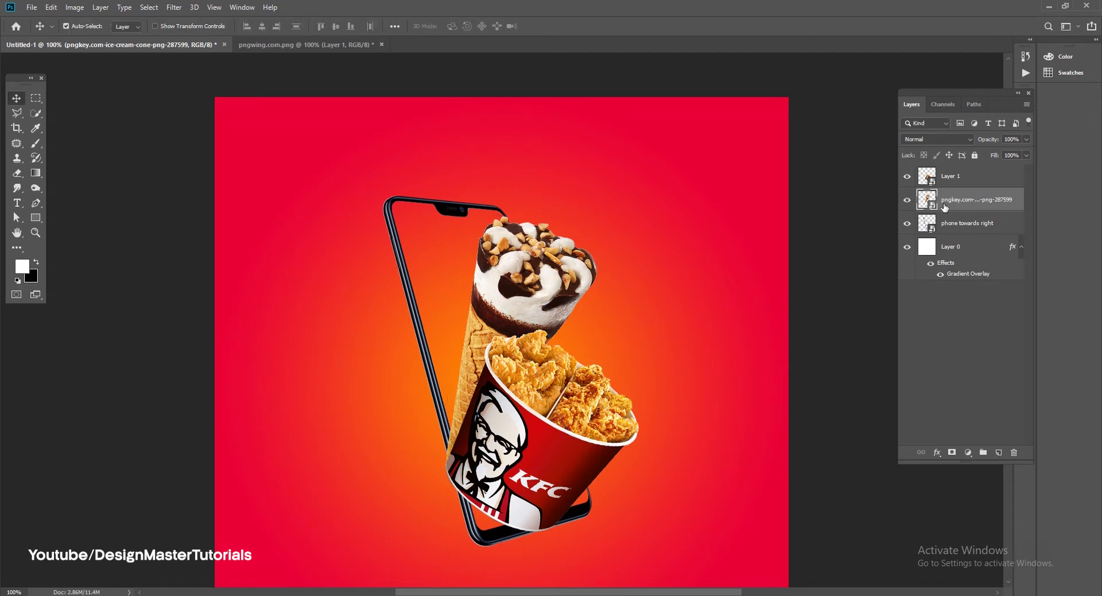
click(36, 143)
Mask the ice-cream layer and paint black over the cone edge overlapping the phone frame
click(36, 262)
scroll(524, 459, up, 2)
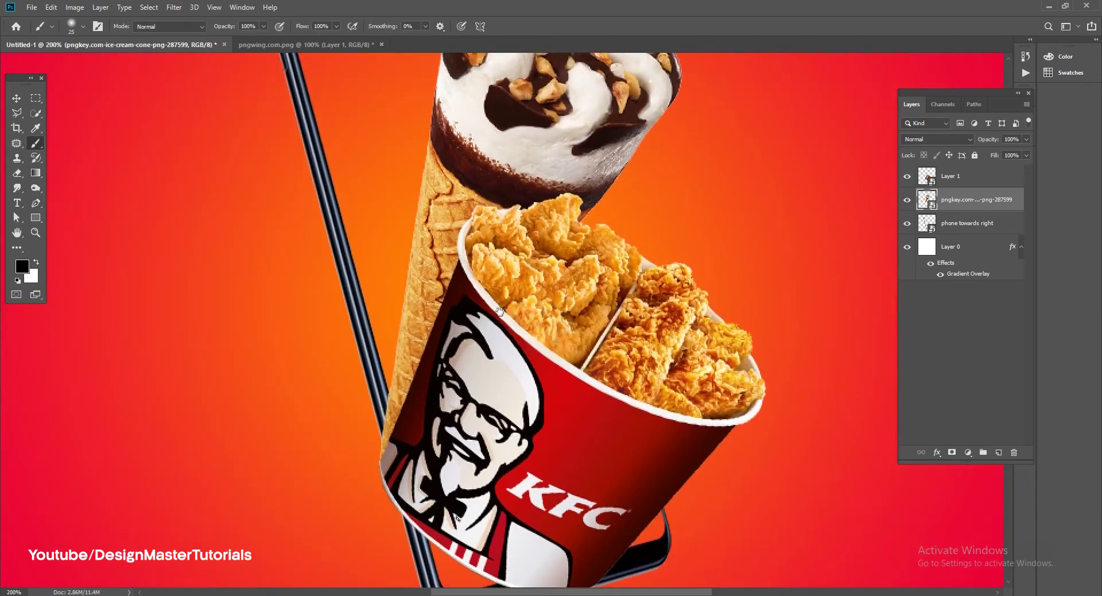
click(952, 453)
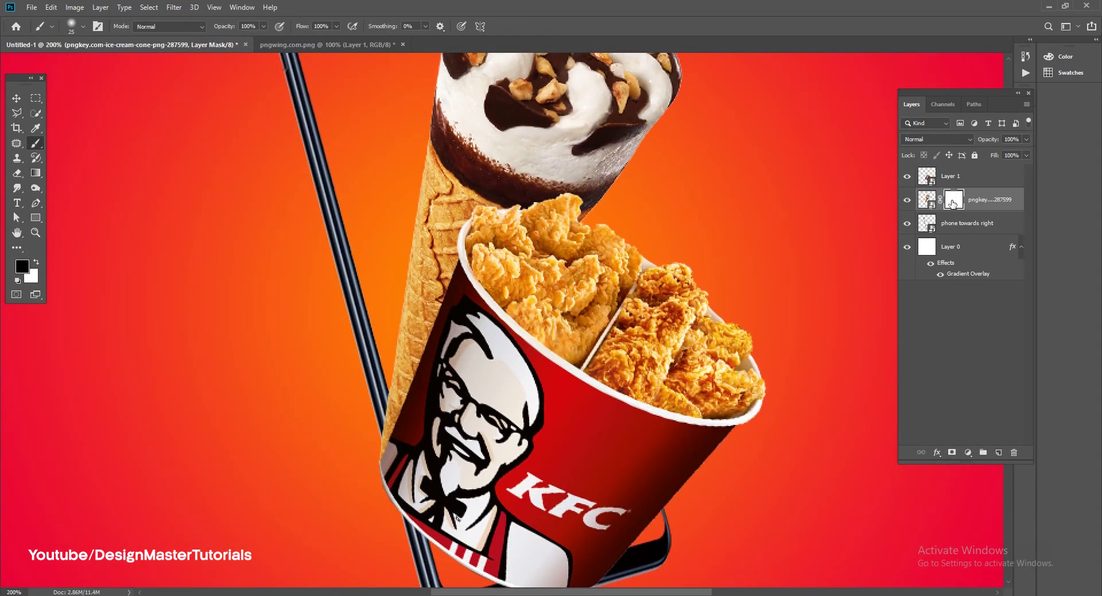
drag(380, 433, 375, 460)
key(bracketleft)
key(bracketleft)
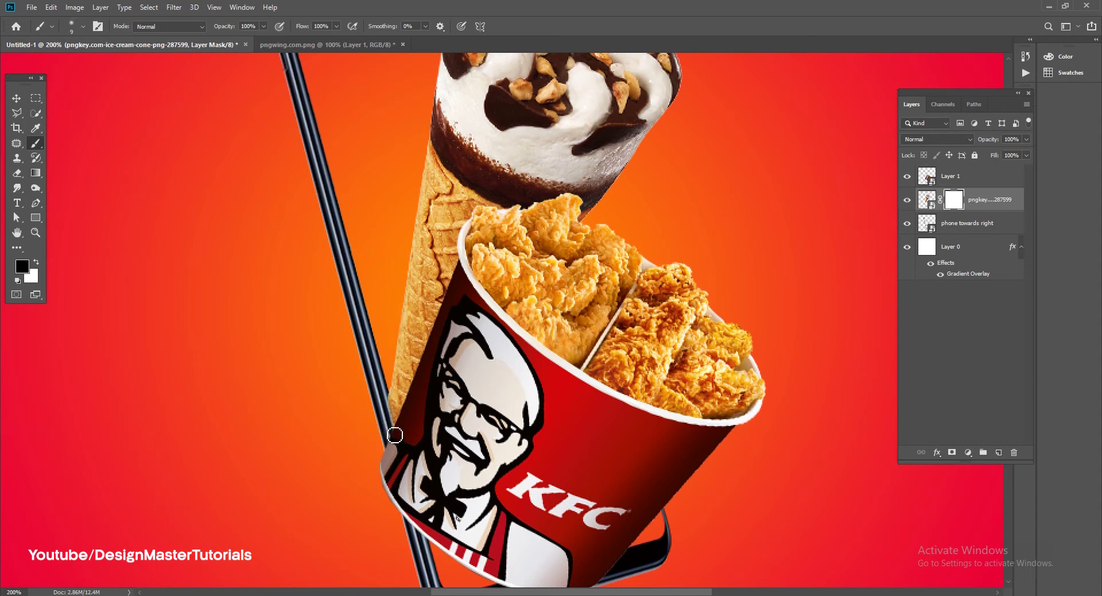
scroll(410, 472, down, 2)
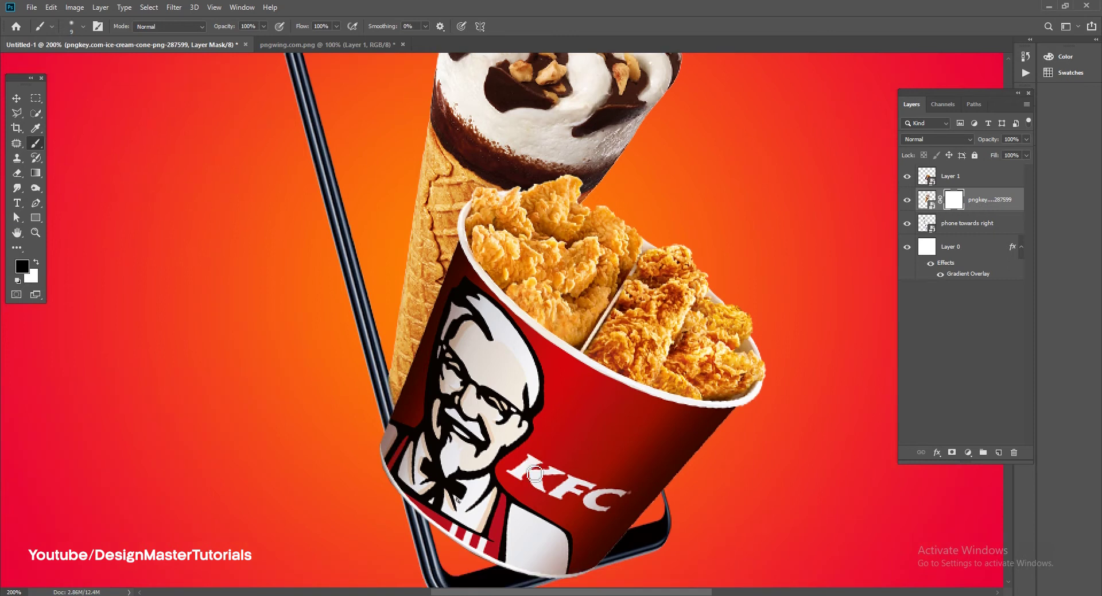
Mask Layer 1 and paint out the bucket's lower-left edge along the phone frame, brush size 10
click(955, 178)
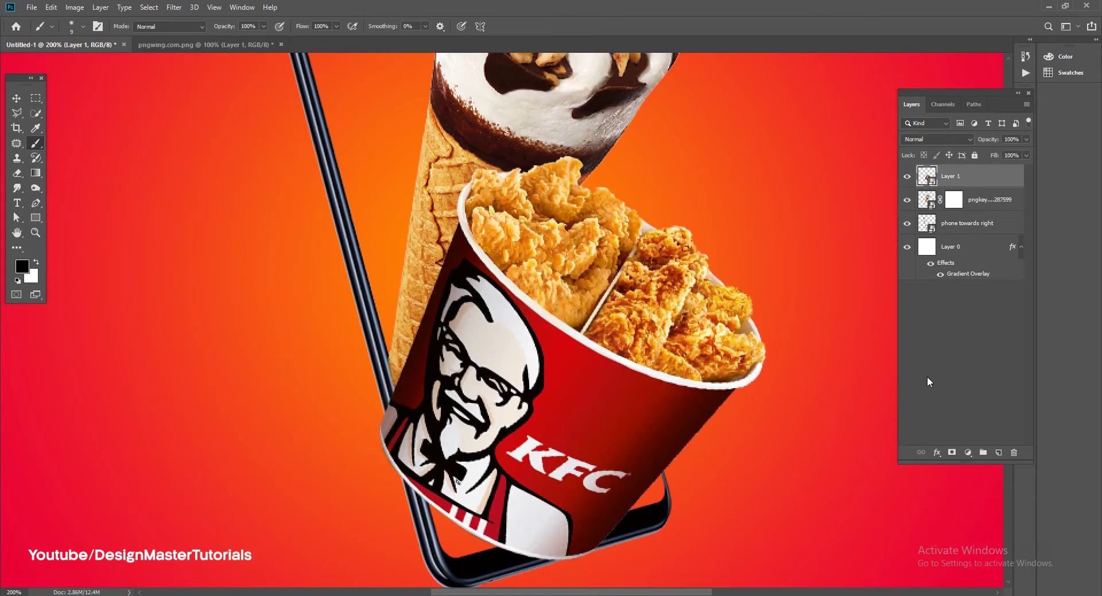
click(952, 452)
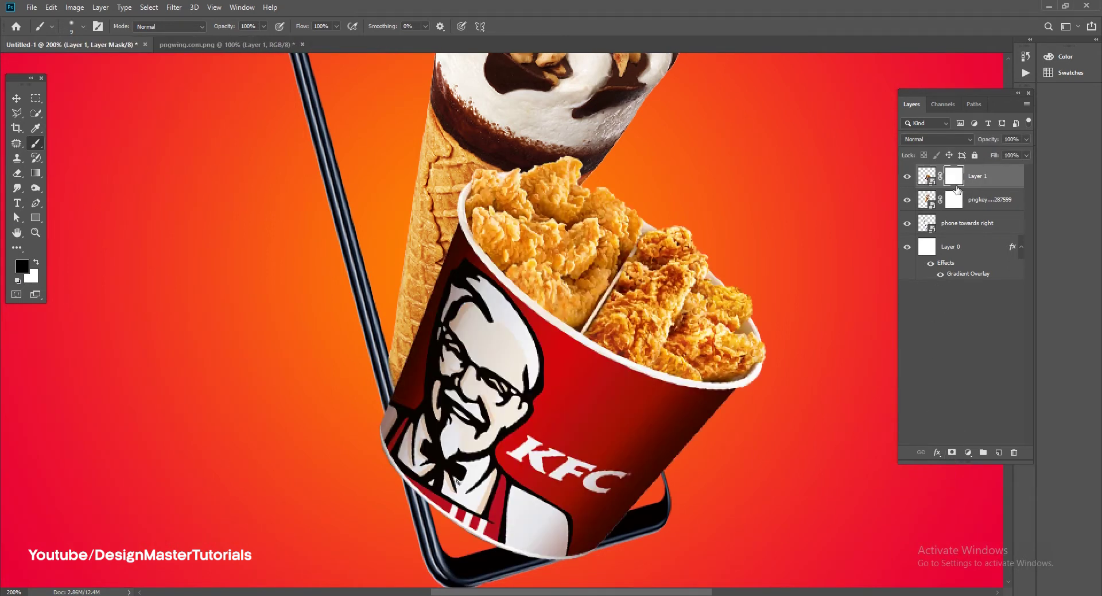
key(bracketright)
key(bracketright)
drag(378, 418, 402, 476)
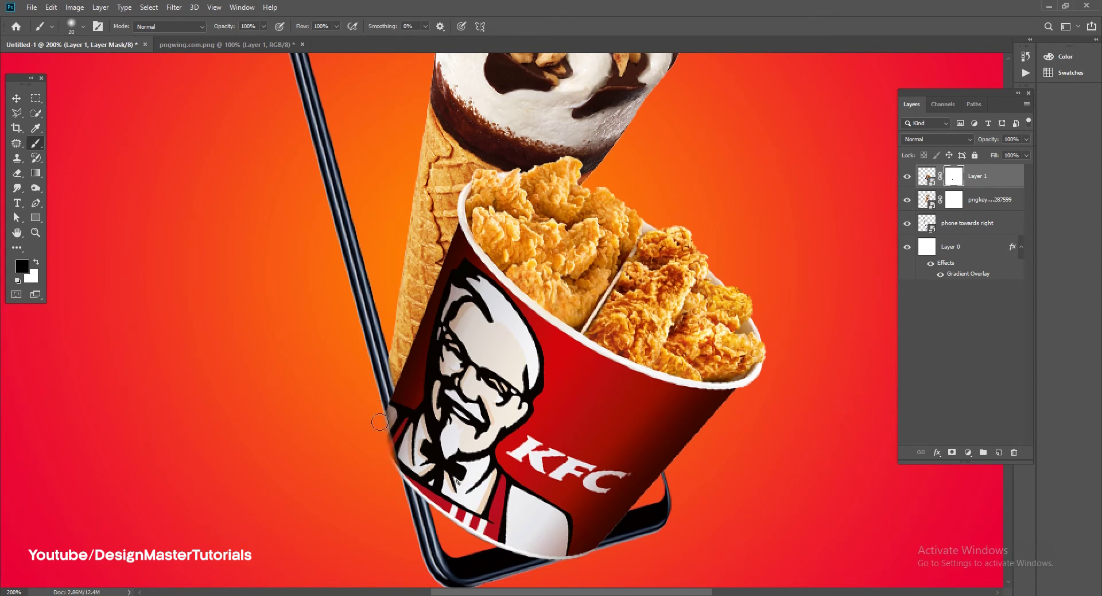
key(bracketleft)
drag(394, 398, 416, 501)
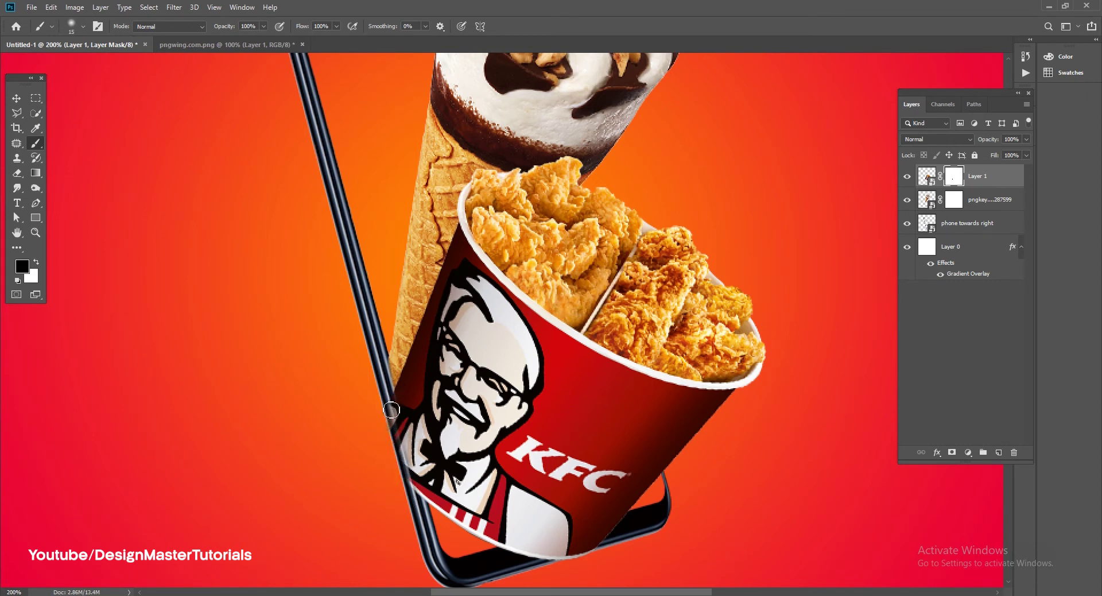
key(bracketleft)
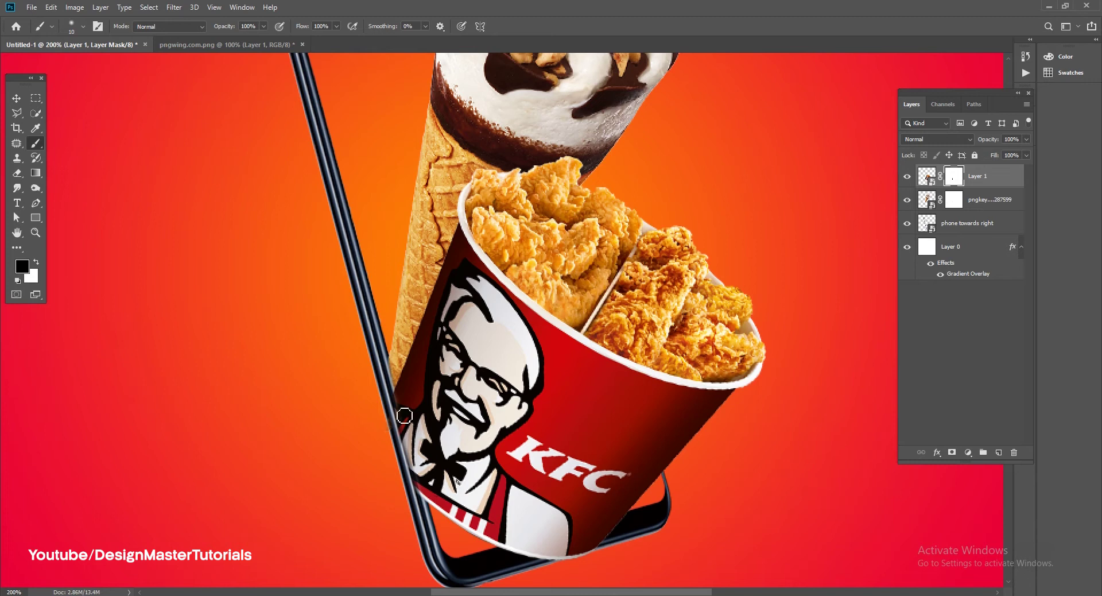
drag(391, 437, 428, 514)
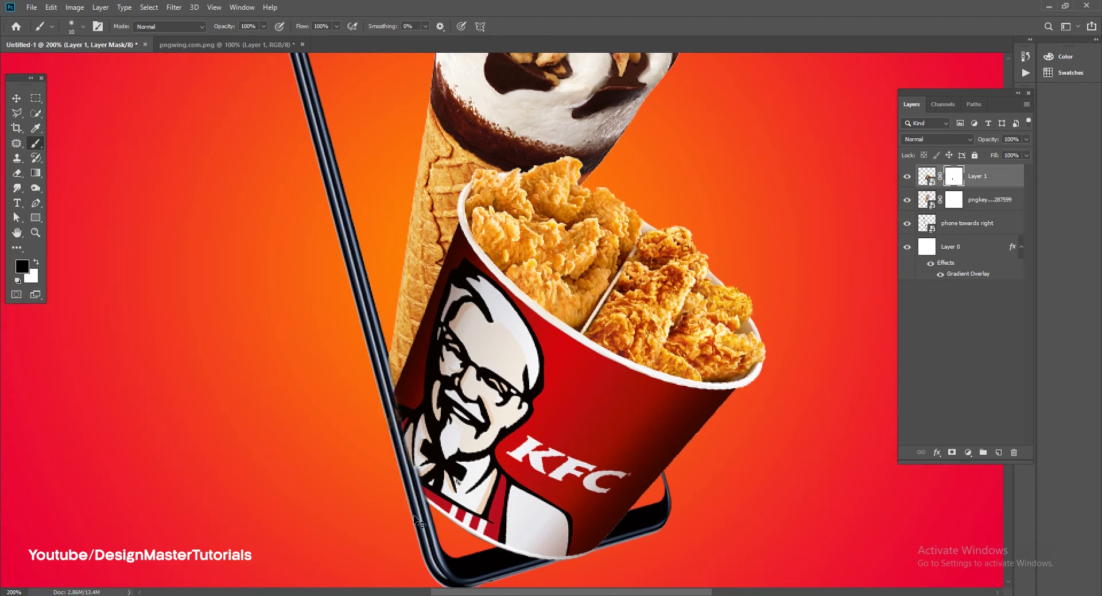
Zoom in and touch up the bucket mask along the phone frame higher up
key(ctrl+plus)
scroll(401, 402, down, 3)
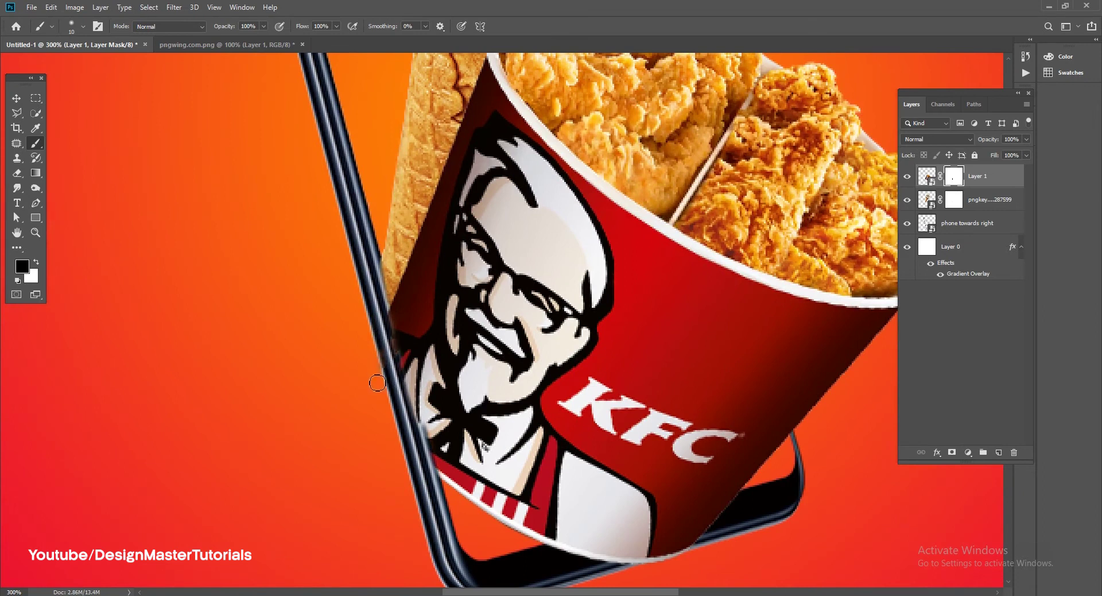
drag(386, 327, 421, 437)
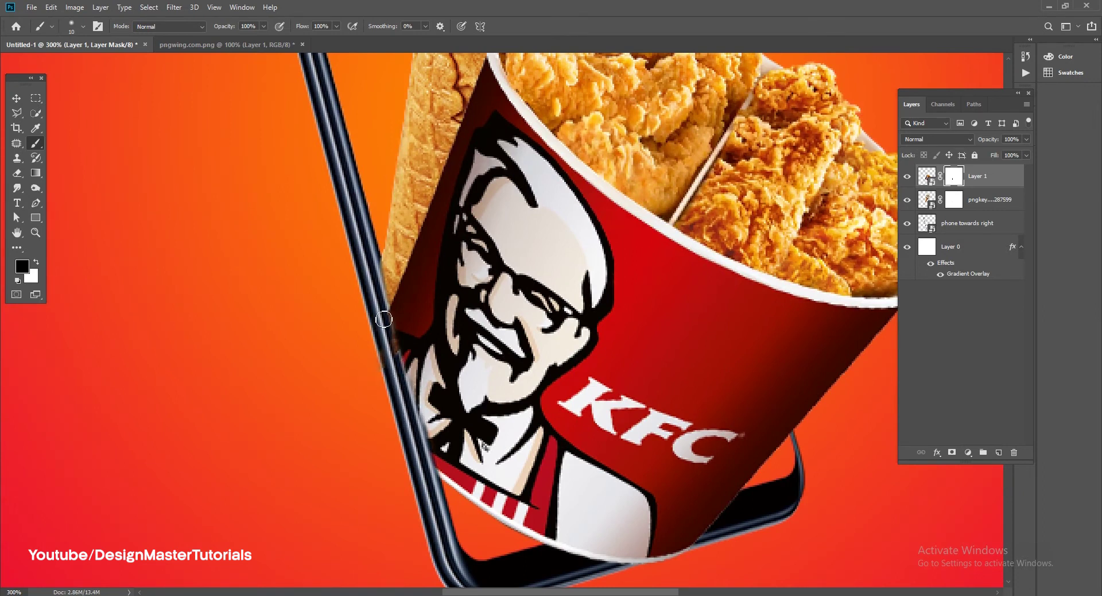
drag(387, 334, 381, 320)
drag(417, 440, 425, 475)
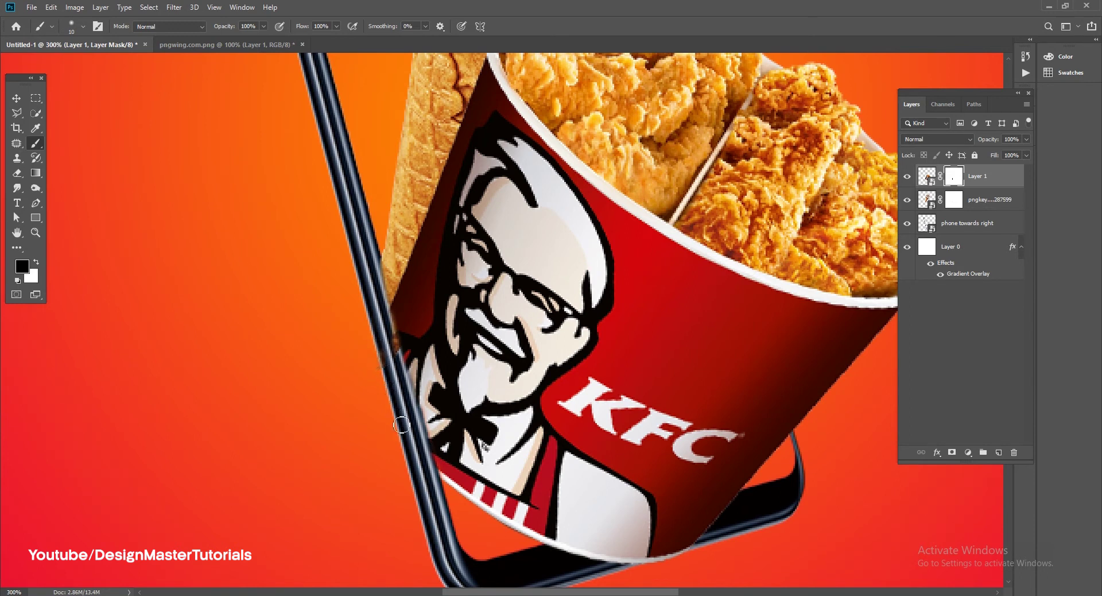
scroll(401, 425, up, 1)
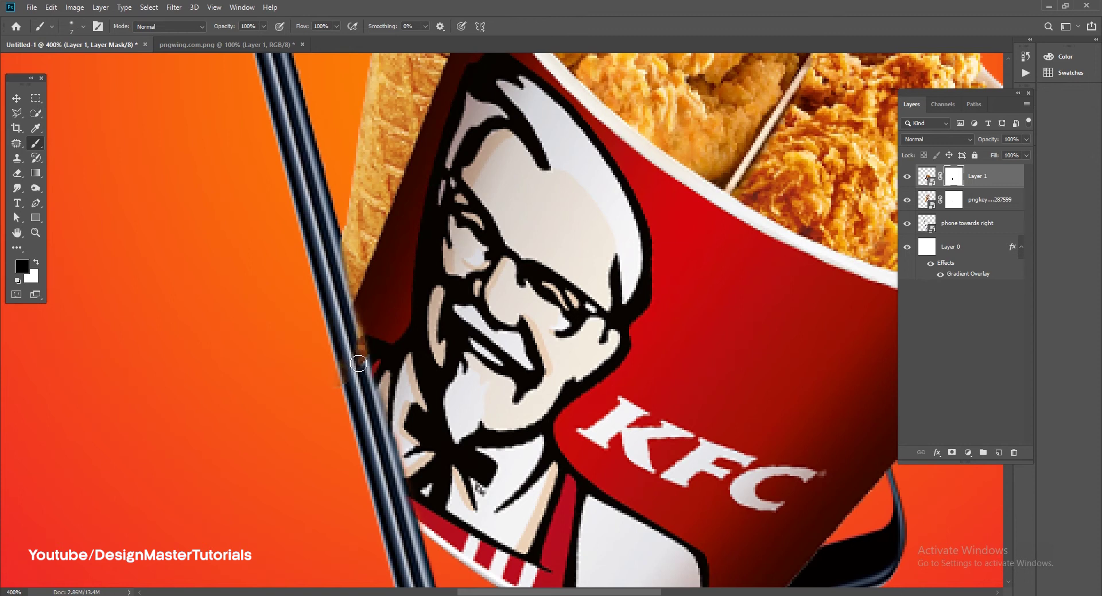
On the ice-cream layer mask, paint away leftover cone pixels beside the phone edge
click(989, 202)
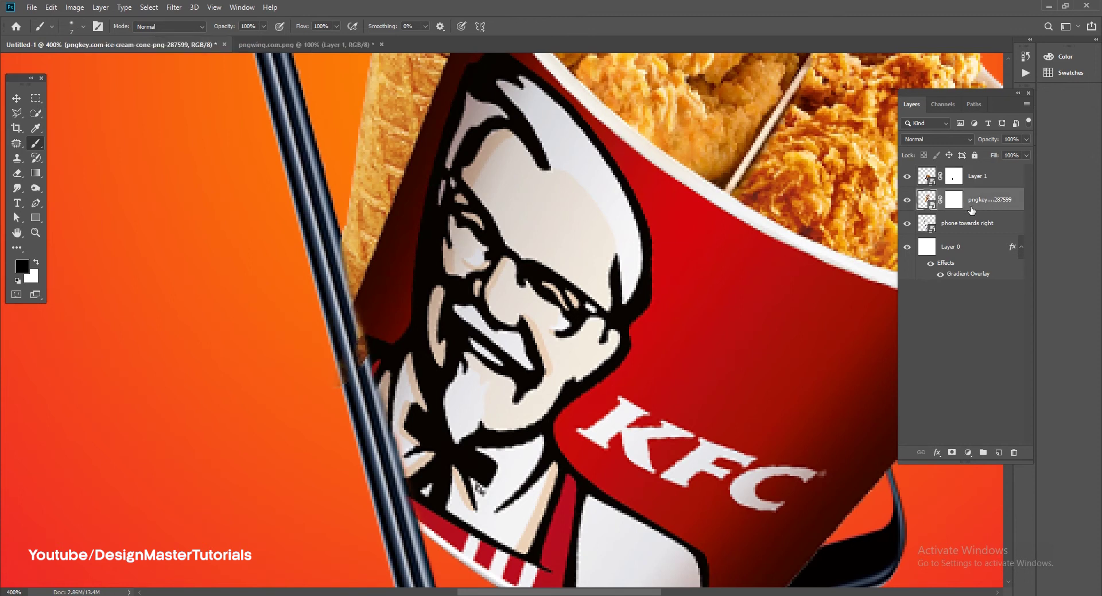
click(953, 199)
mouse_move(366, 338)
mouse_down()
mouse_move(353, 350)
mouse_move(356, 339)
mouse_move(367, 370)
mouse_move(328, 364)
mouse_up()
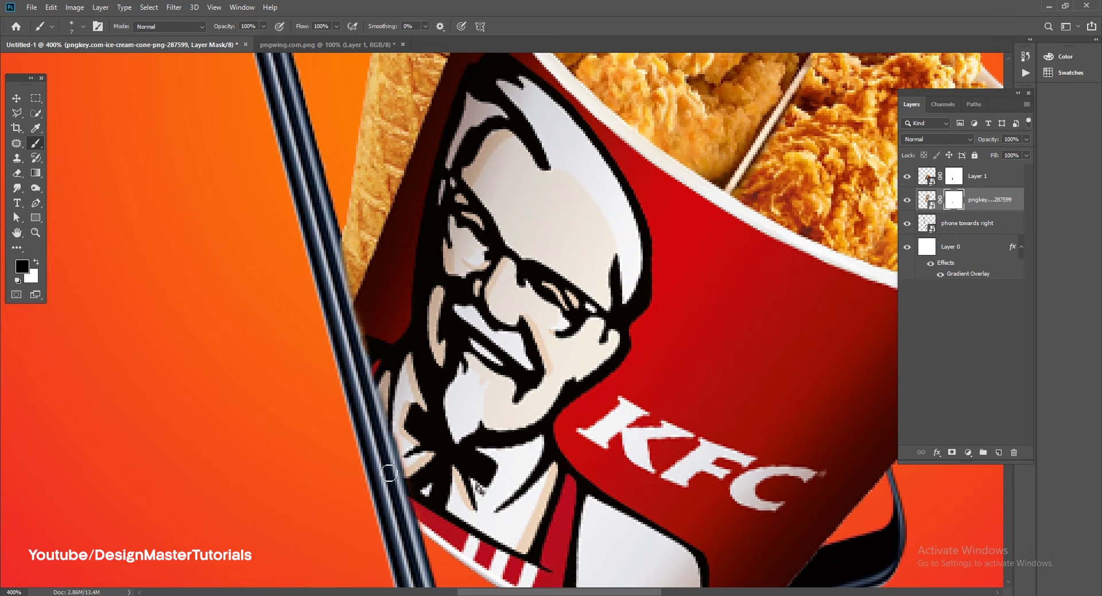
key(ctrl+minus)
key(ctrl+minus)
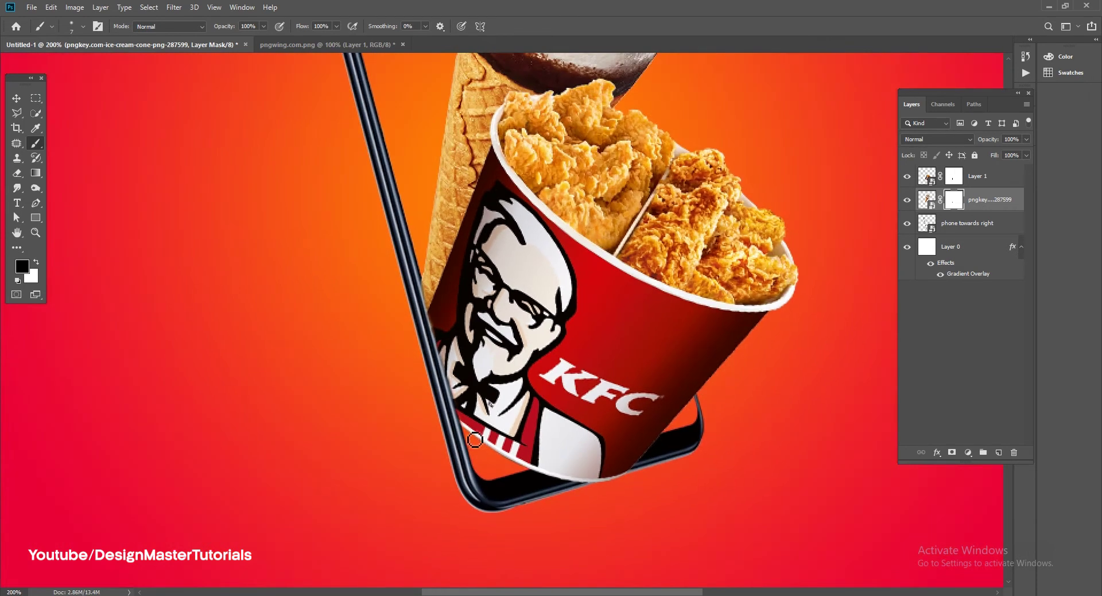
Zoom out to the full poster and add a new empty Layer 2 above the phone layer
key(v)
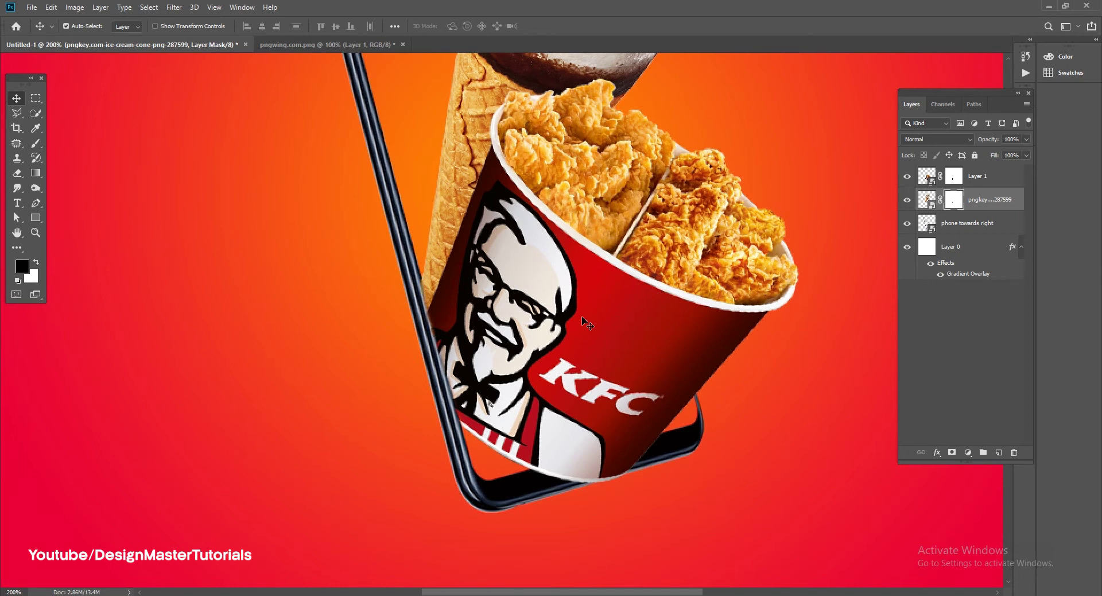
key(ctrl+minus)
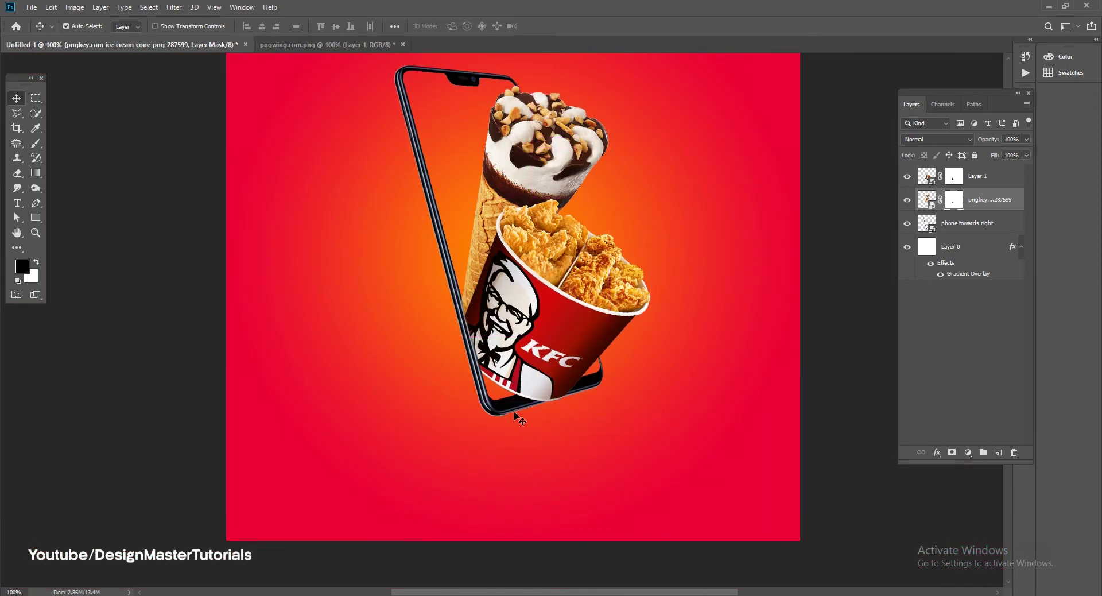
scroll(516, 425, up, 2)
scroll(520, 444, up, 1)
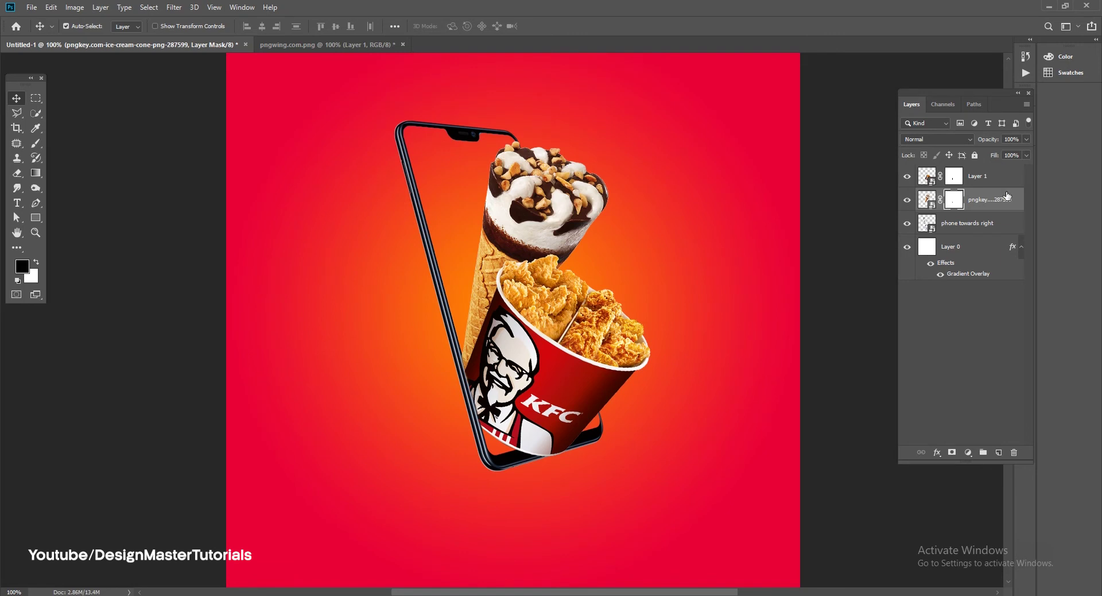
click(963, 228)
click(999, 452)
Paint a soft dark blob on a new layer under the phone and flatten it into a shadow
drag(970, 223, 970, 252)
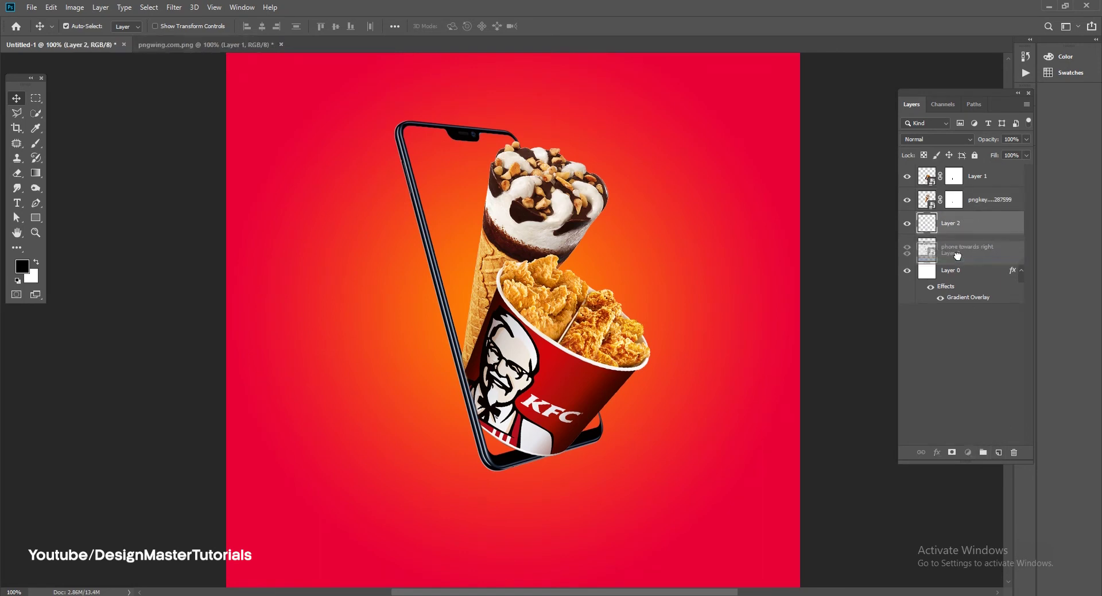
click(36, 143)
key(bracketright)
key(bracketright)
key(bracketright)
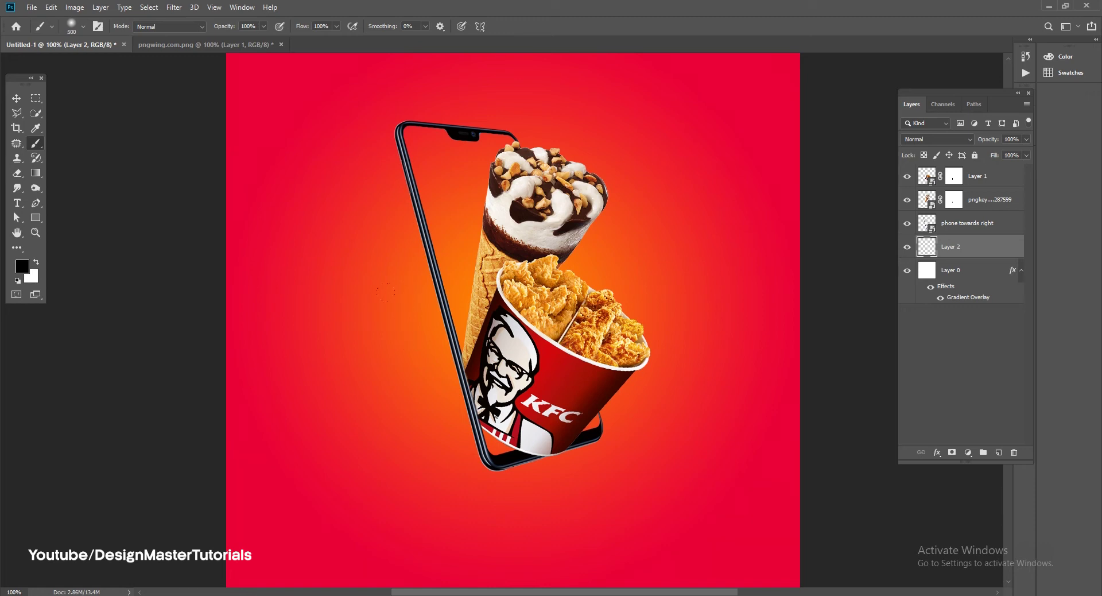
click(508, 385)
key(ctrl+t)
drag(547, 99, 547, 512)
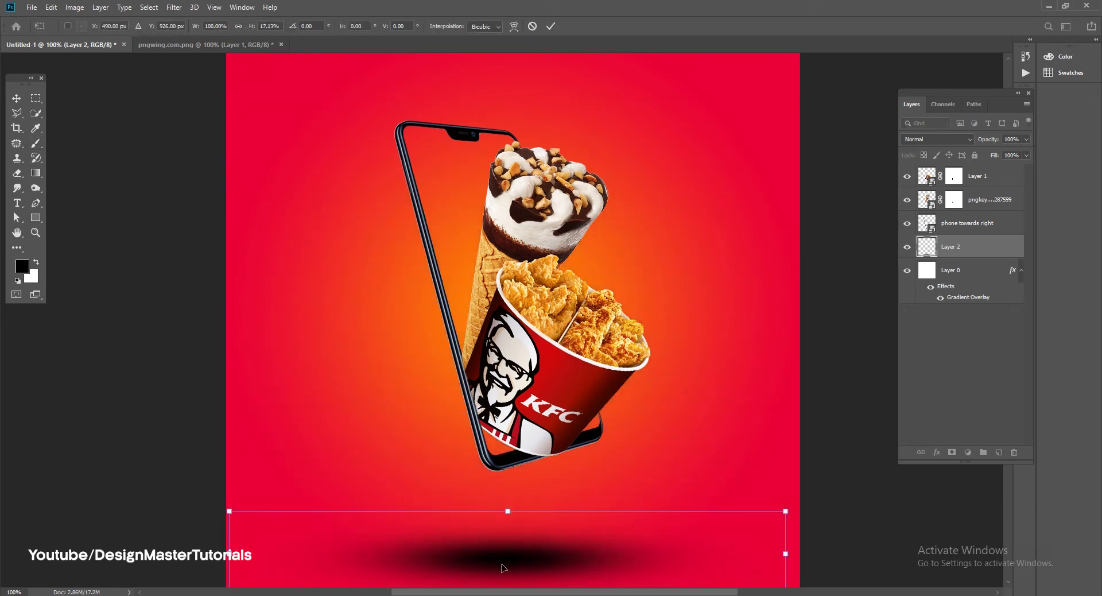
drag(505, 565, 530, 472)
drag(533, 414, 535, 427)
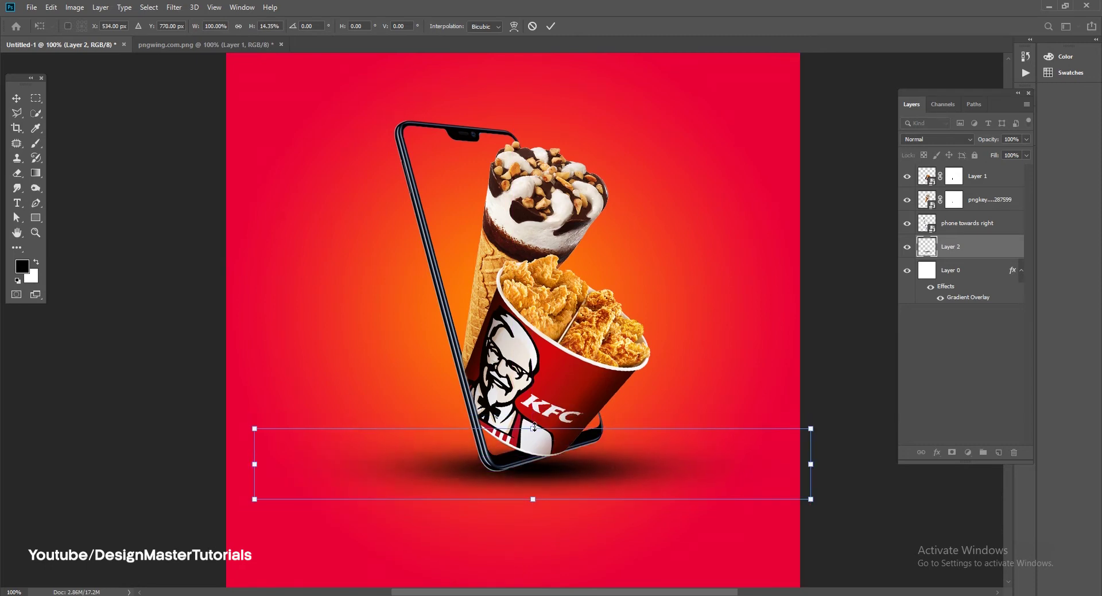
drag(562, 469, 534, 472)
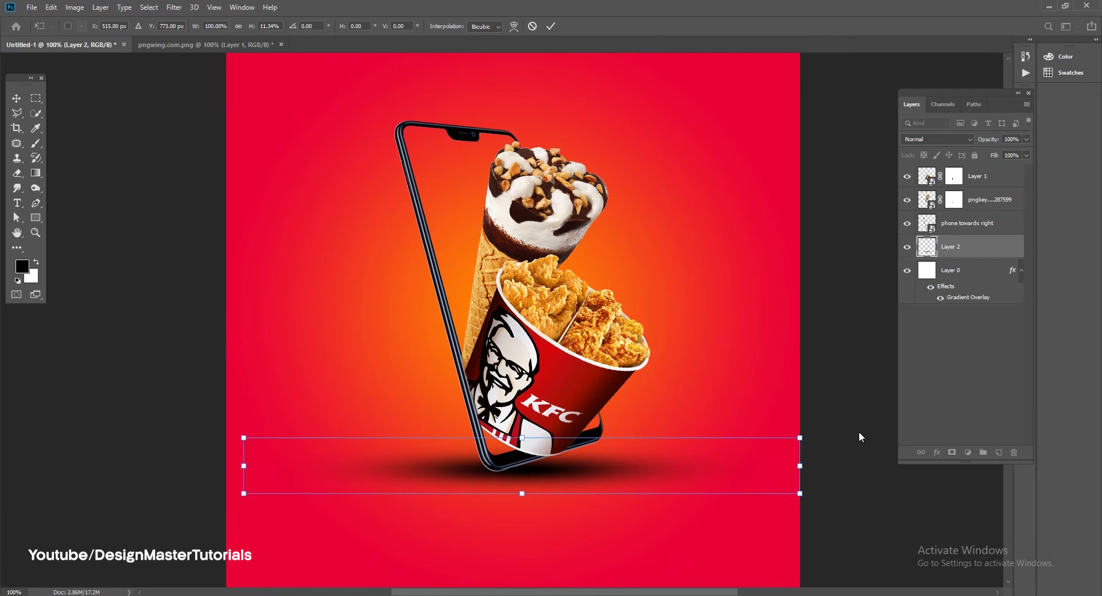
key(Return)
Narrow the shadow to about 82%, shift it slightly right, and set its opacity to 85%
key(b)
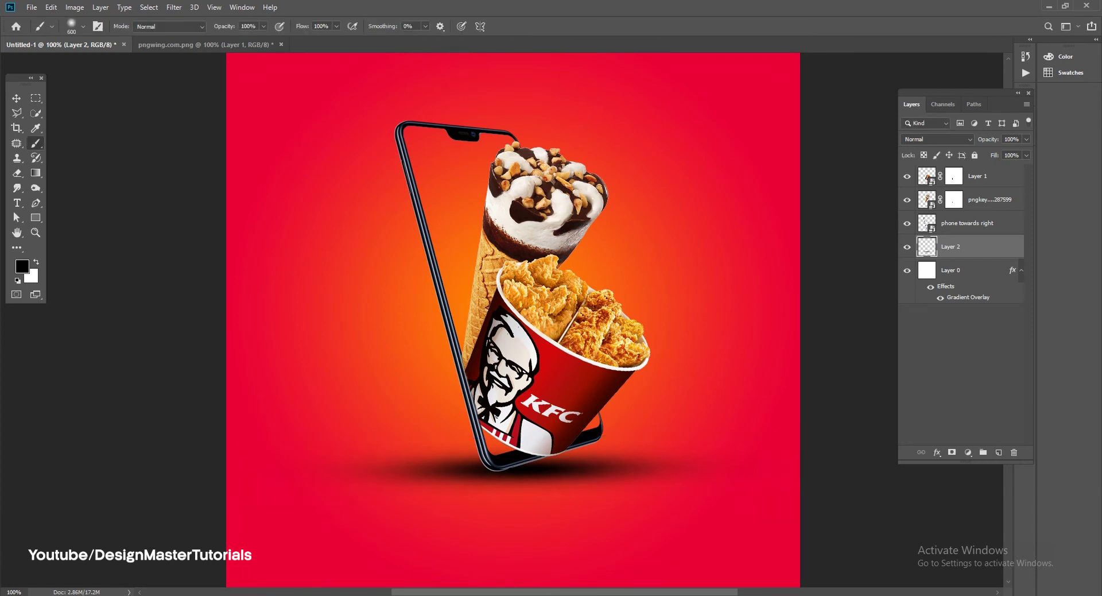
click(19, 97)
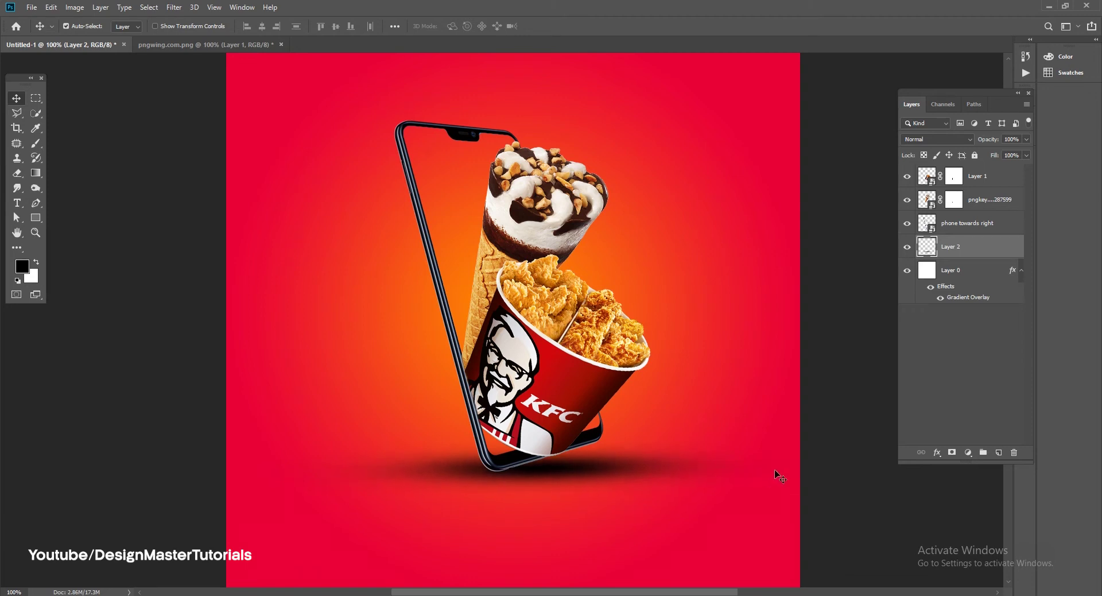
key(ctrl+t)
drag(815, 466, 719, 466)
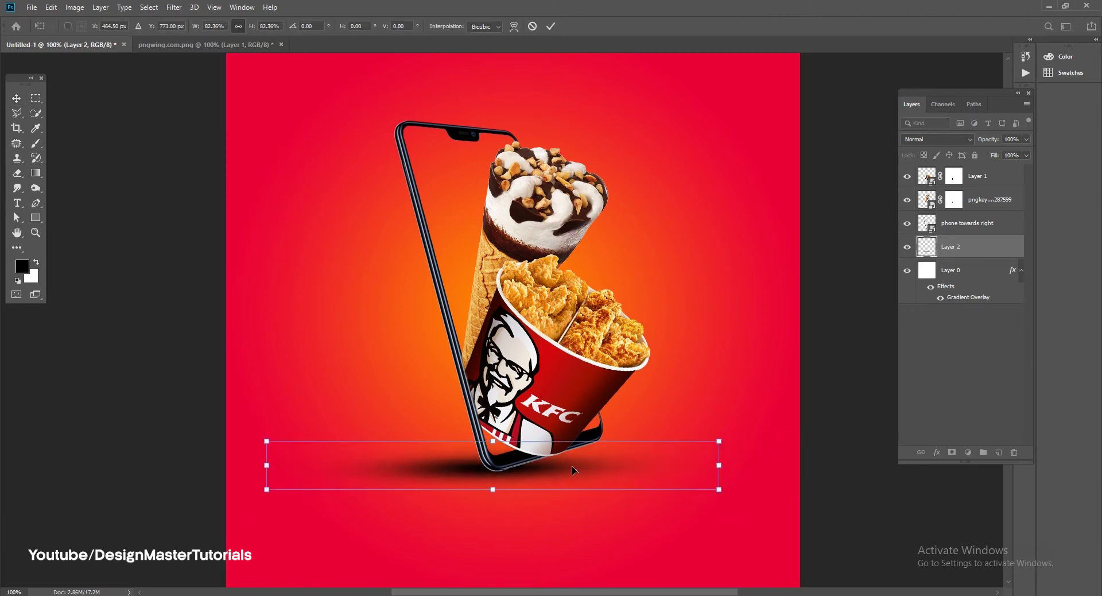
drag(554, 470, 594, 470)
key(Return)
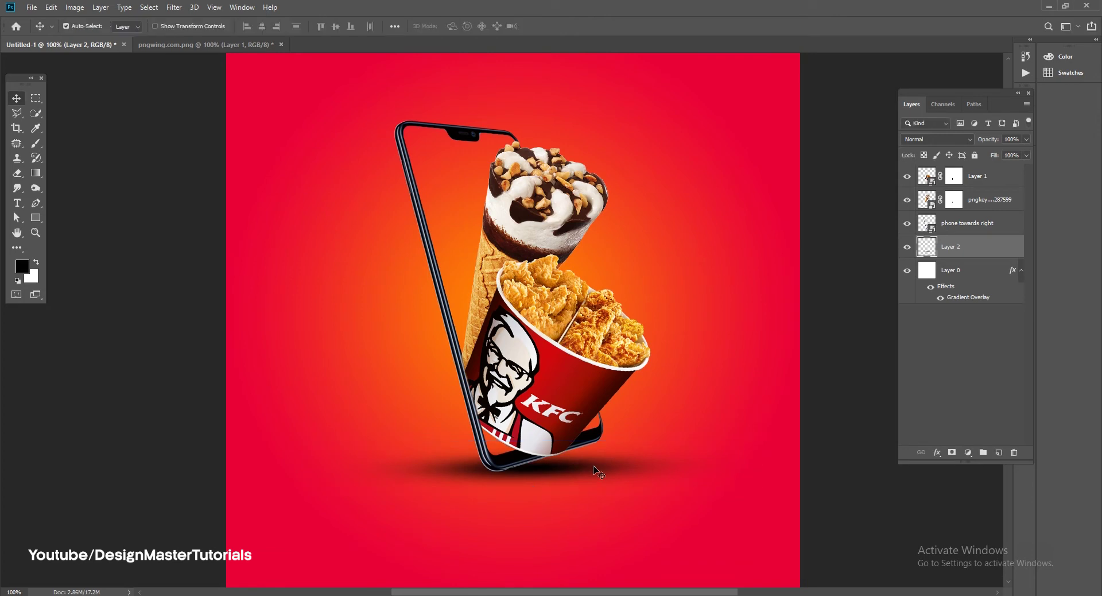
click(1026, 139)
drag(1028, 152, 1015, 153)
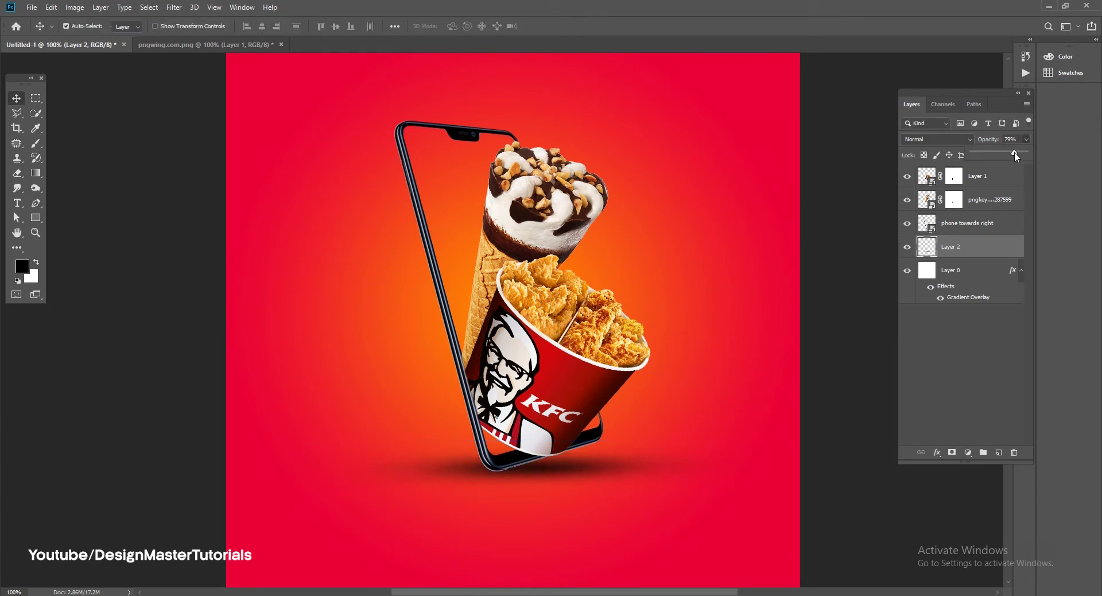
click(594, 443)
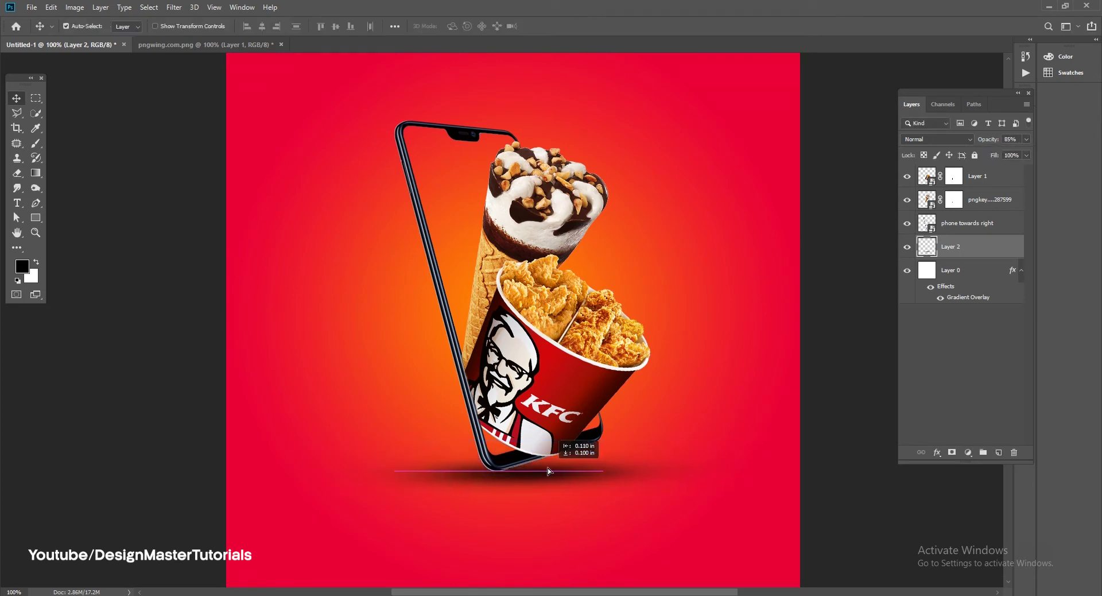
Duplicate the bucket layer, flip the copy vertically, and squash it just below the phone
click(572, 396)
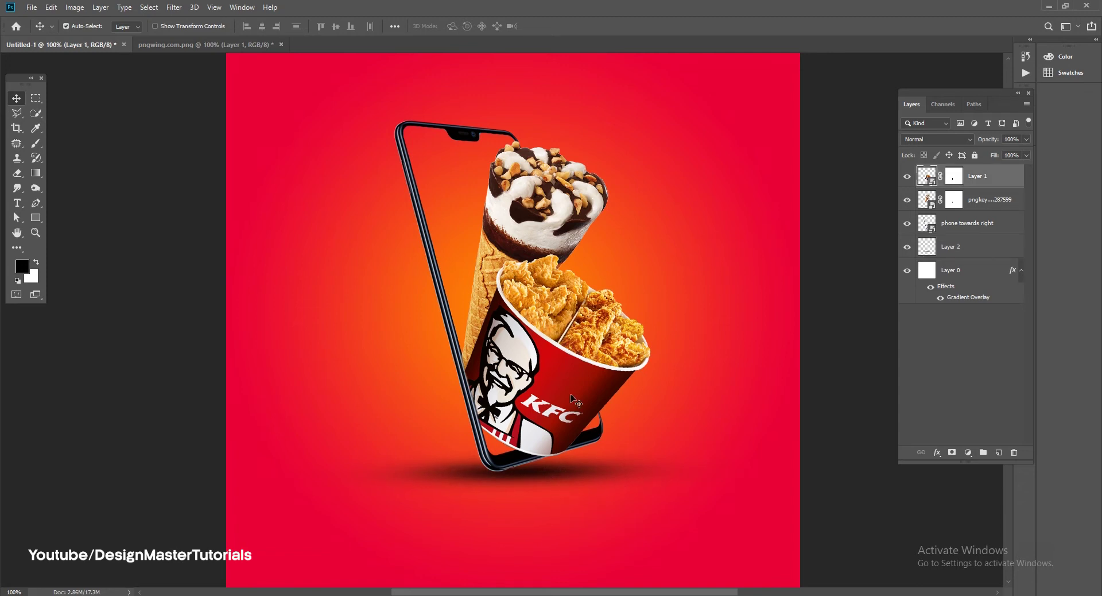
drag(568, 402, 605, 449)
key(ctrl+t)
right_click(604, 449)
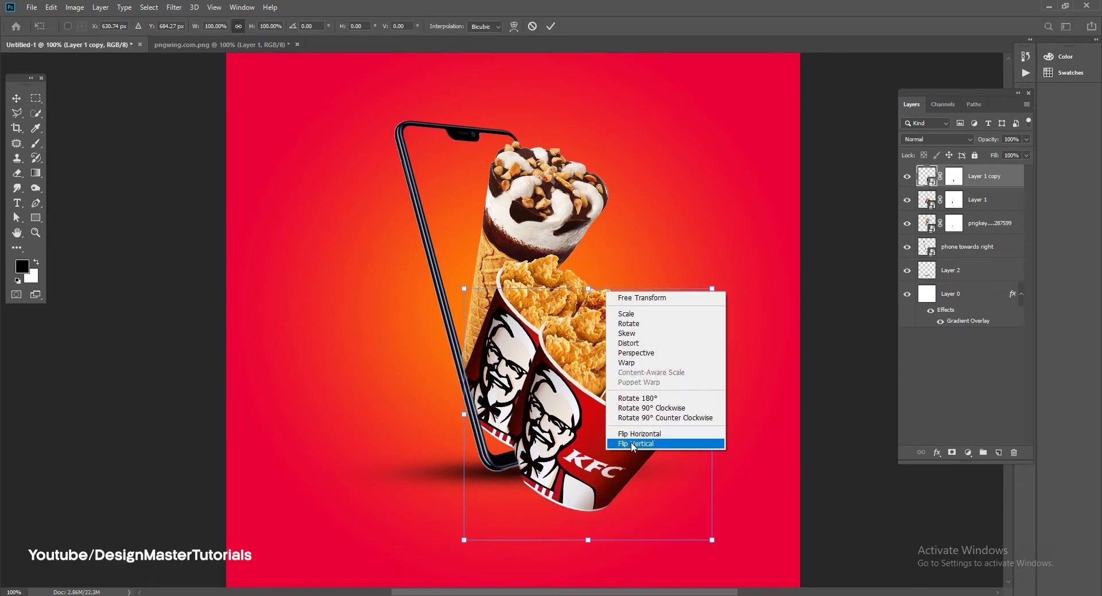
click(636, 443)
drag(709, 306, 666, 422)
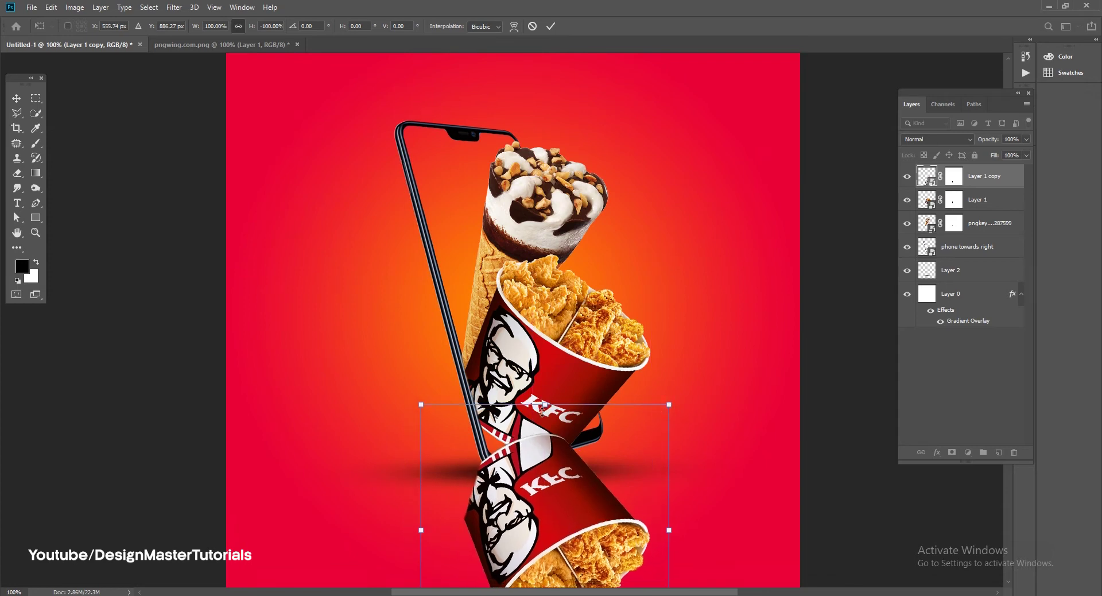
drag(543, 408, 542, 430)
drag(541, 482, 541, 503)
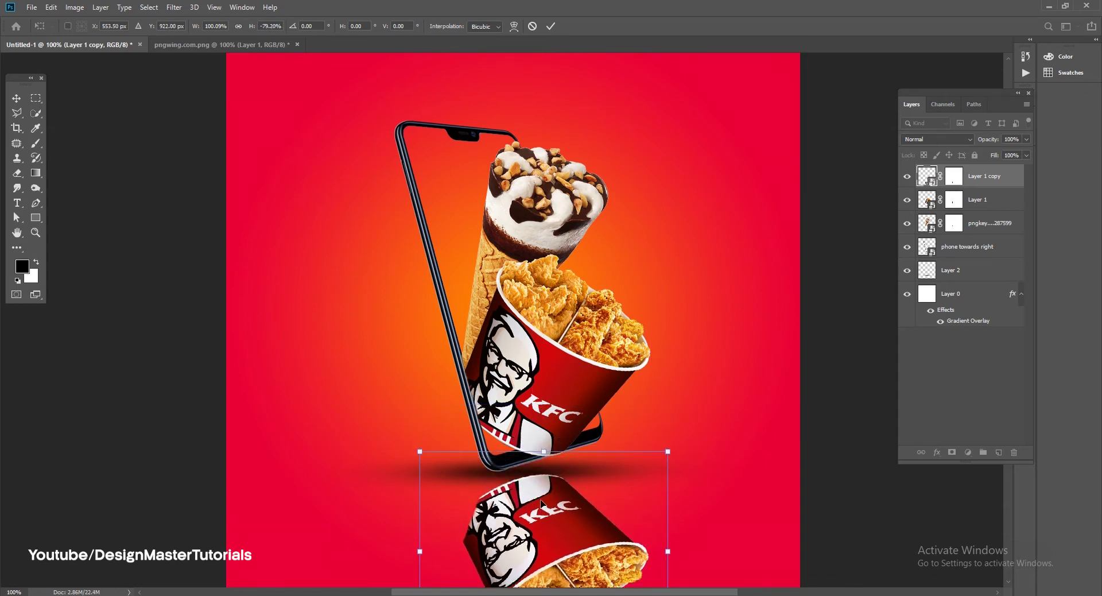
key(Return)
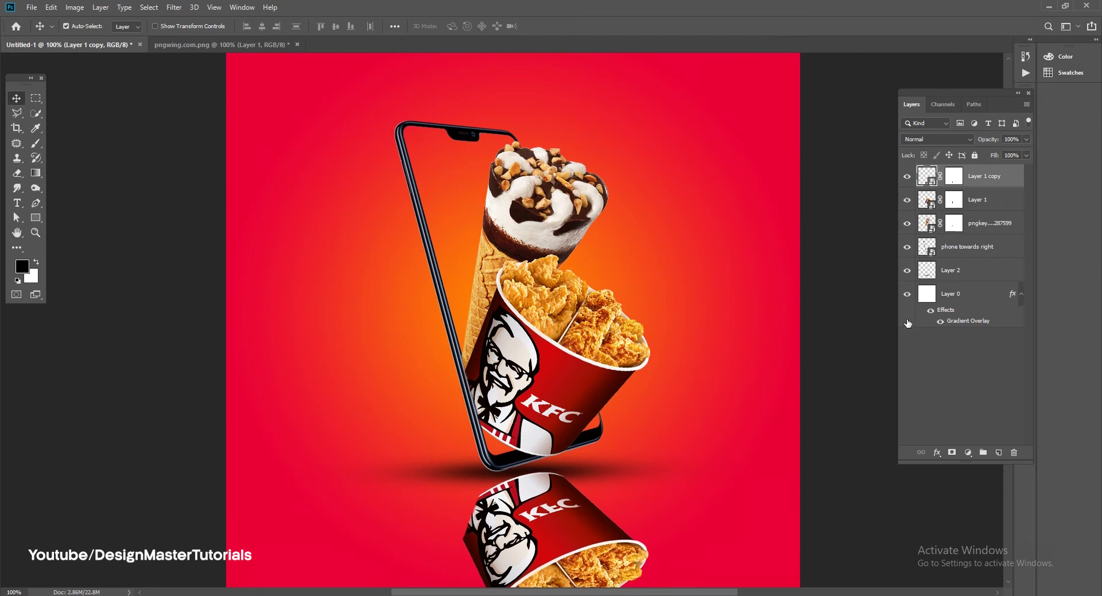
Fade the reflection's bottom on its mask with a 150 brush and lower its opacity to 15%
scroll(517, 287, down, 3)
click(953, 175)
key(b)
key(bracketleft)
key(bracketleft)
mouse_move(471, 459)
mouse_down()
mouse_move(597, 453)
mouse_move(543, 471)
mouse_up()
mouse_move(476, 425)
mouse_down()
mouse_move(542, 459)
mouse_move(685, 461)
mouse_up()
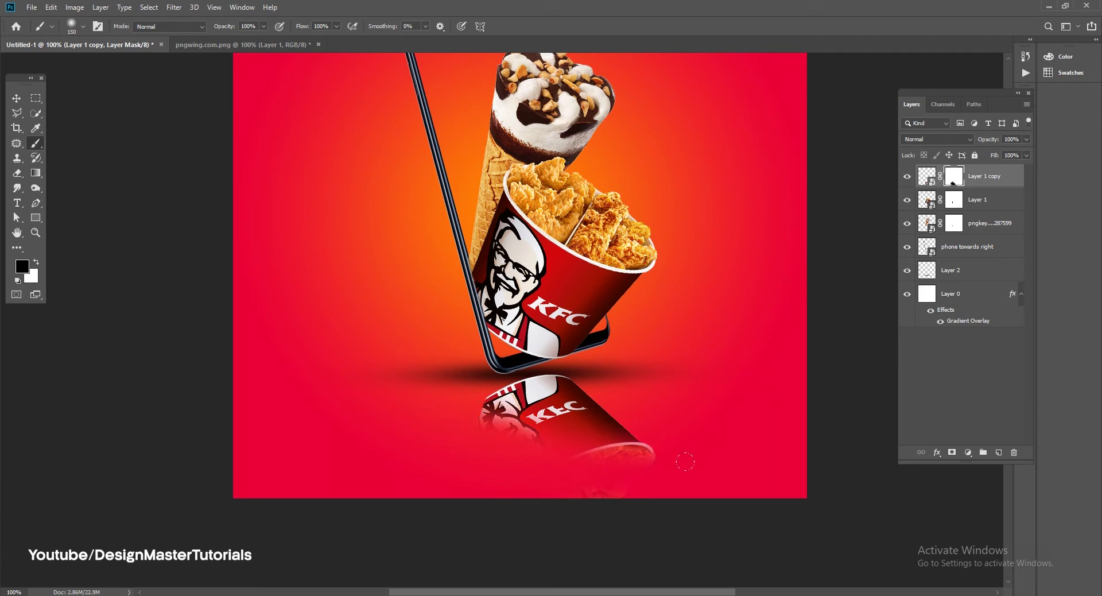
drag(994, 155, 985, 157)
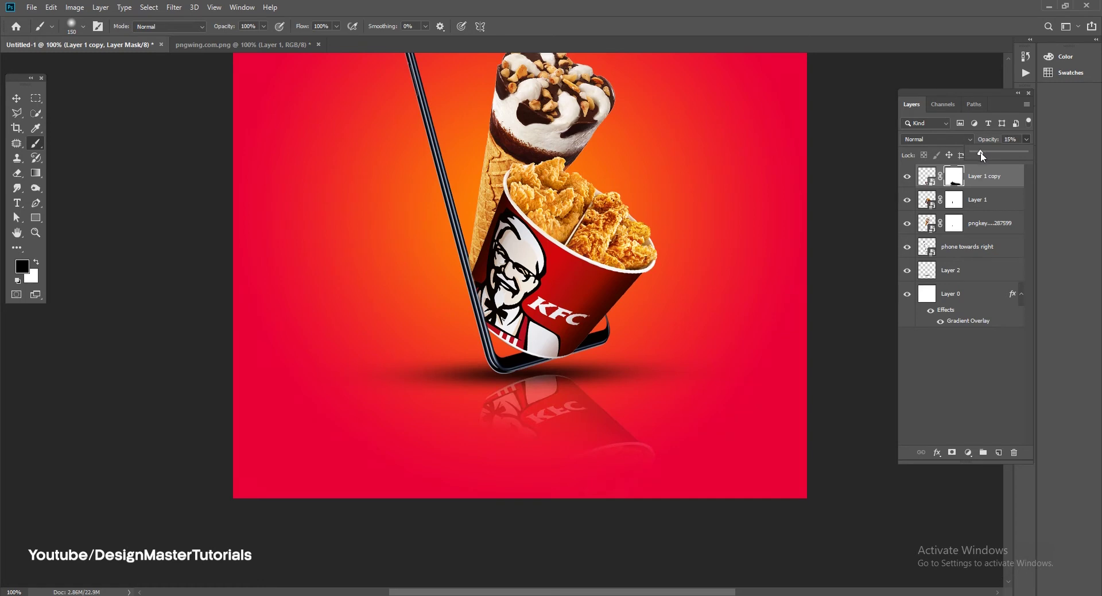
click(613, 443)
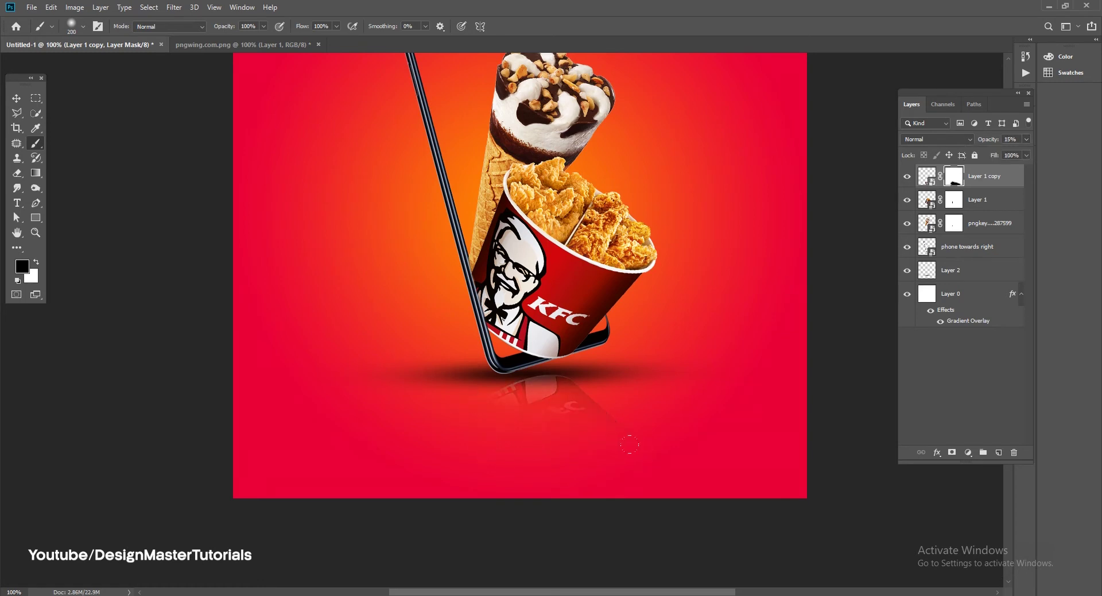
click(17, 98)
scroll(596, 352, up, 1)
Bring the chicken leg image into the poster, scaled and rotated onto the bucket
key(alt+Tab)
mouse_move(628, 92)
mouse_down()
mouse_move(372, 591)
mouse_move(595, 304)
mouse_up()
mouse_move(698, 571)
mouse_down()
mouse_move(643, 367)
mouse_move(662, 246)
mouse_move(602, 218)
mouse_move(609, 171)
mouse_move(645, 193)
mouse_move(624, 204)
mouse_up()
key(Return)
Add a Levels adjustment brightening the drumstick's highlights, midtones and dark tones
click(968, 452)
click(980, 295)
drag(1015, 332, 1005, 338)
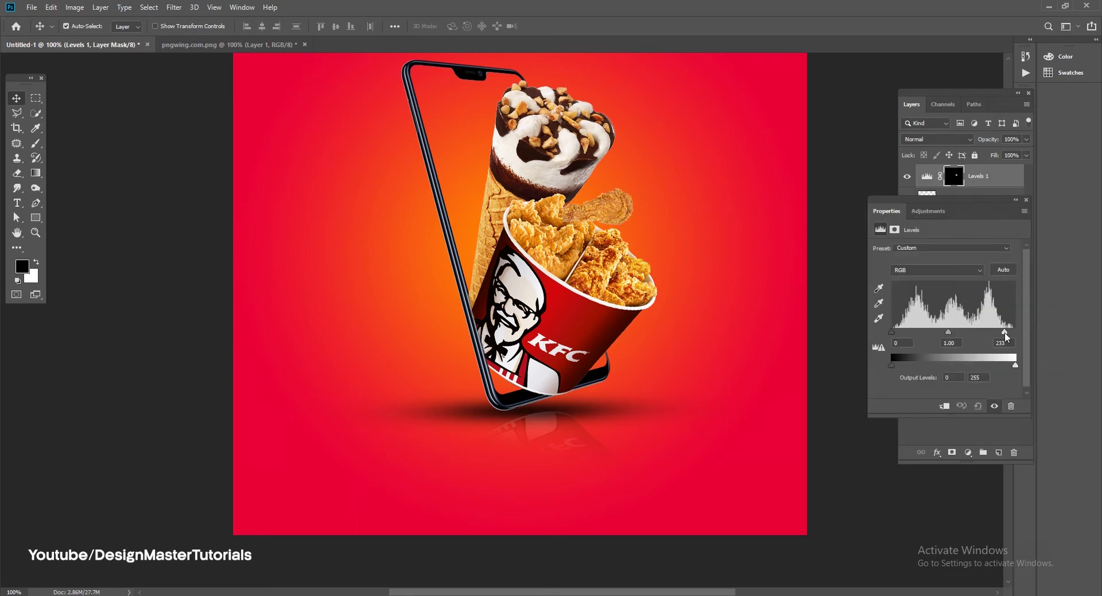
drag(892, 365, 904, 365)
drag(947, 332, 908, 331)
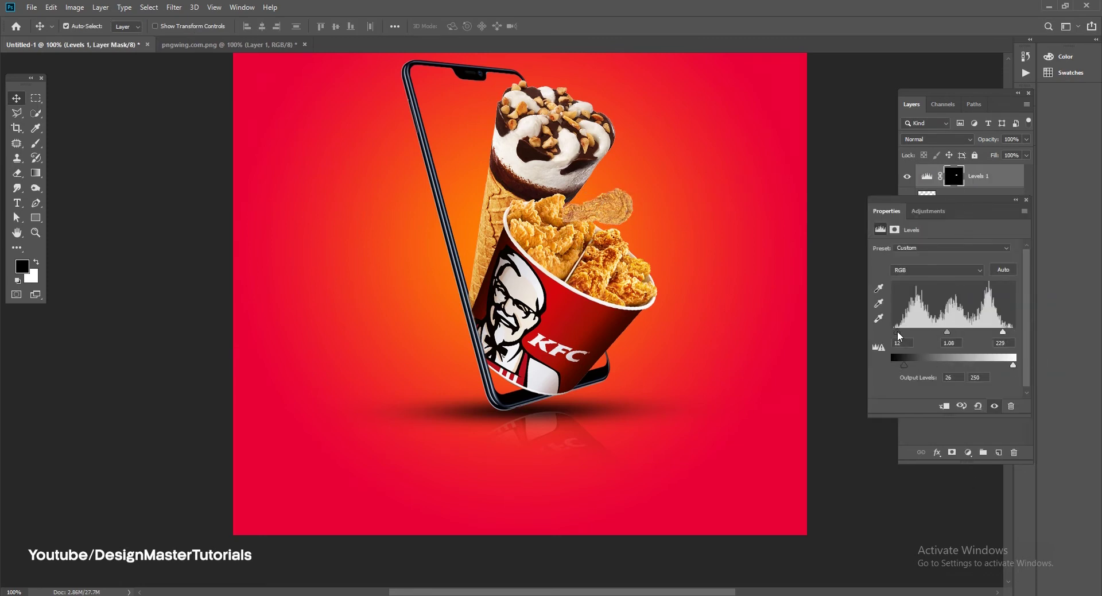
drag(1004, 335, 994, 338)
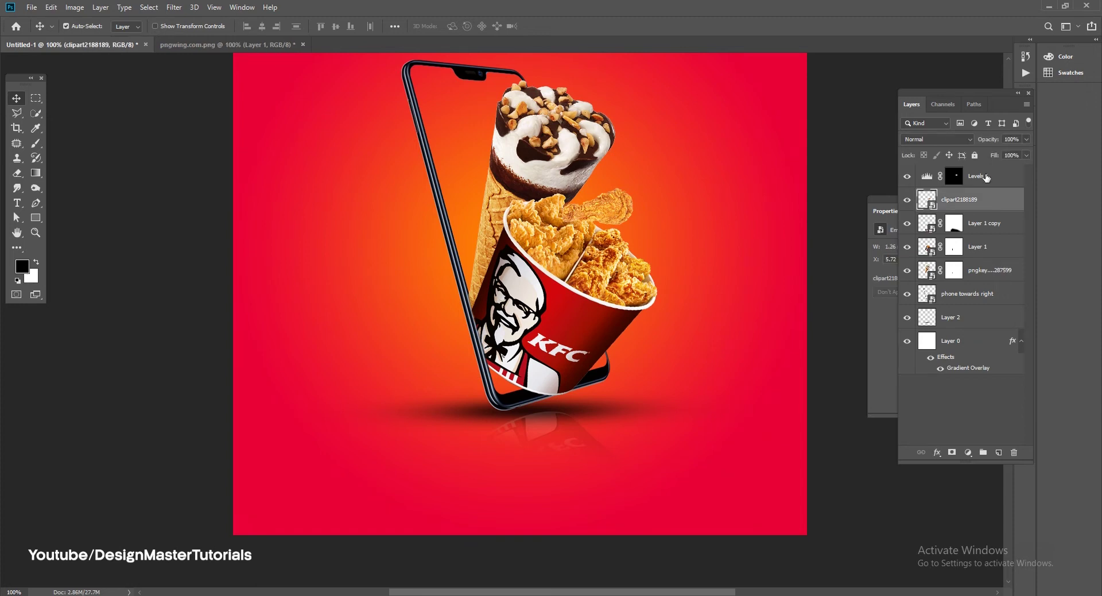
Add a +14 Hue/Saturation adjustment, move the drumstick to the rim, tweak Levels, and group as Group 1
click(969, 452)
click(979, 338)
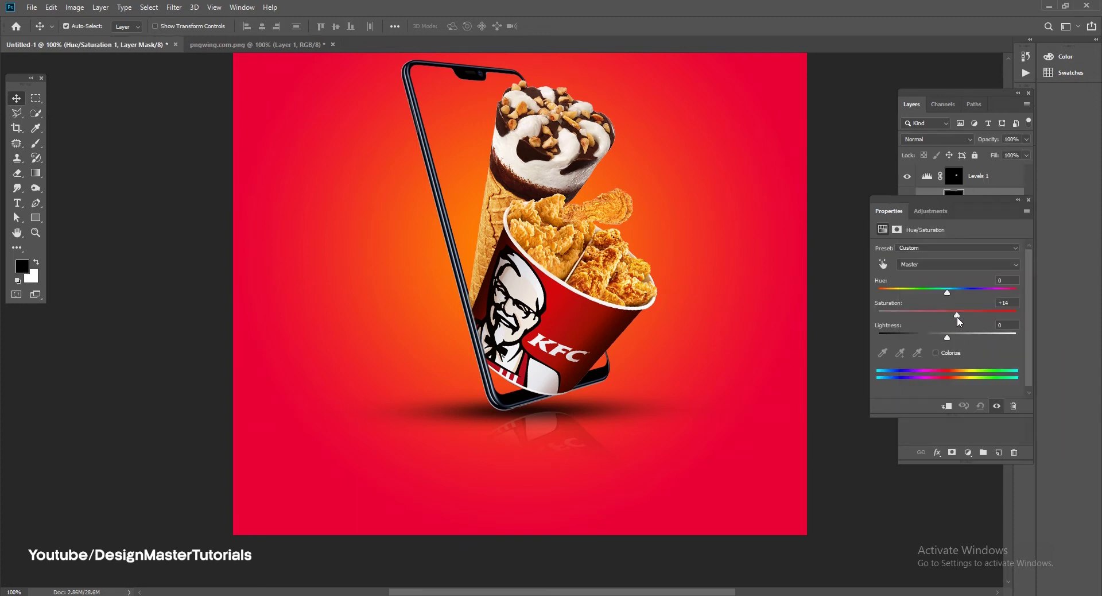
drag(620, 220, 660, 254)
click(953, 175)
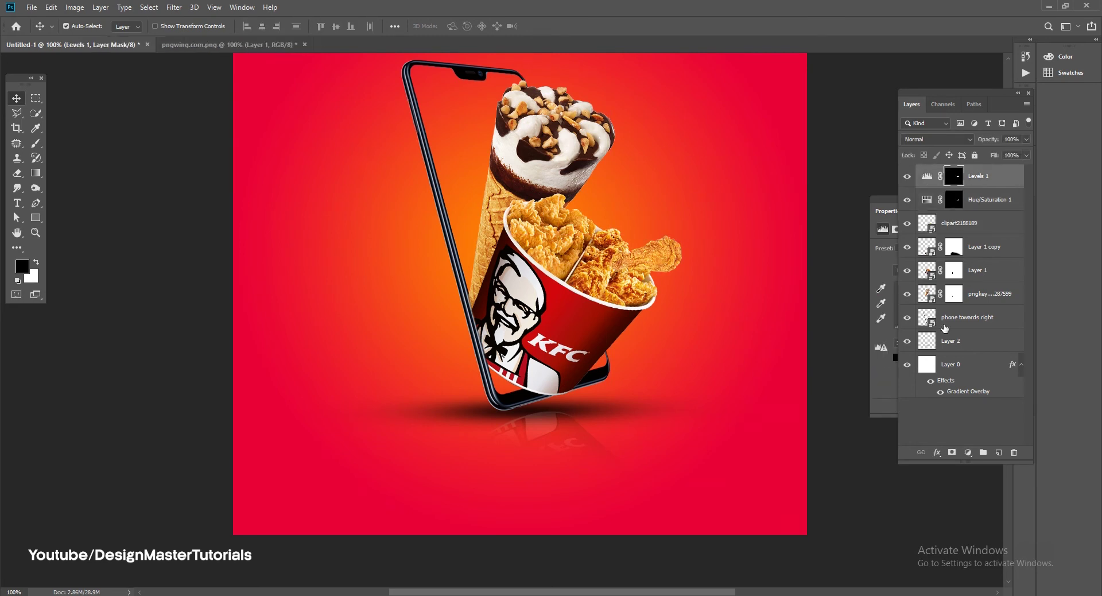
drag(1013, 331, 993, 331)
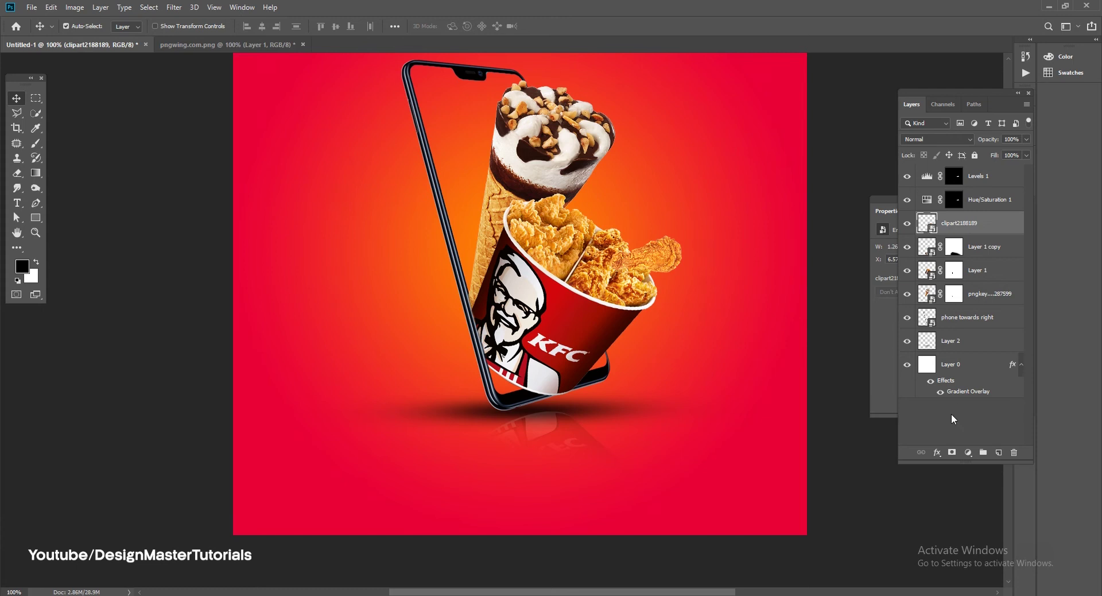
click(969, 415)
key(ctrl+g)
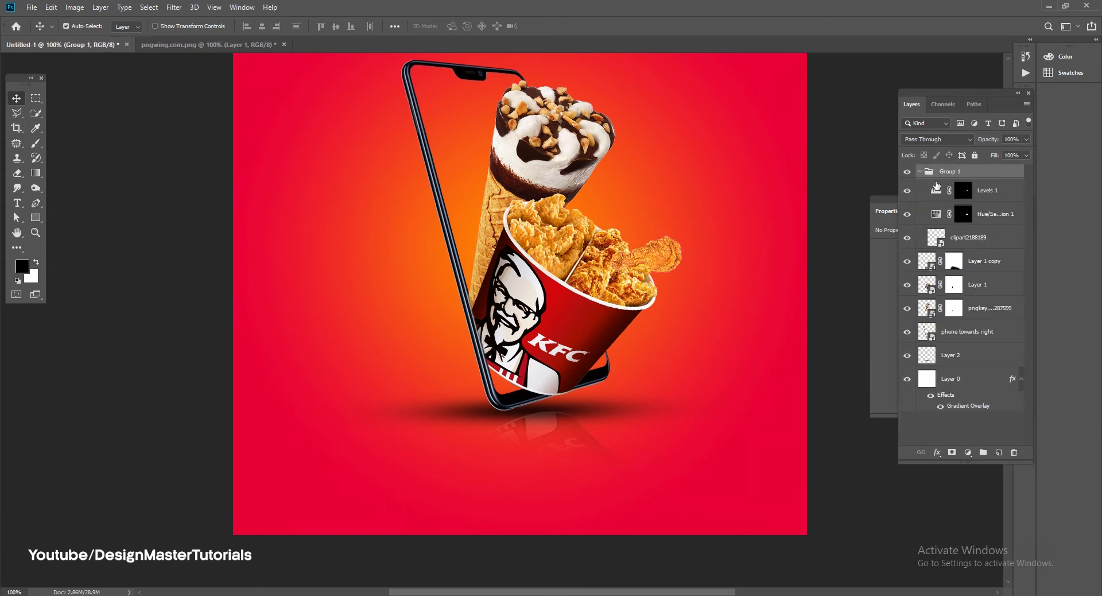
Duplicate Group 1 and shrink the copied drumstick to about 69%
drag(950, 171, 1001, 451)
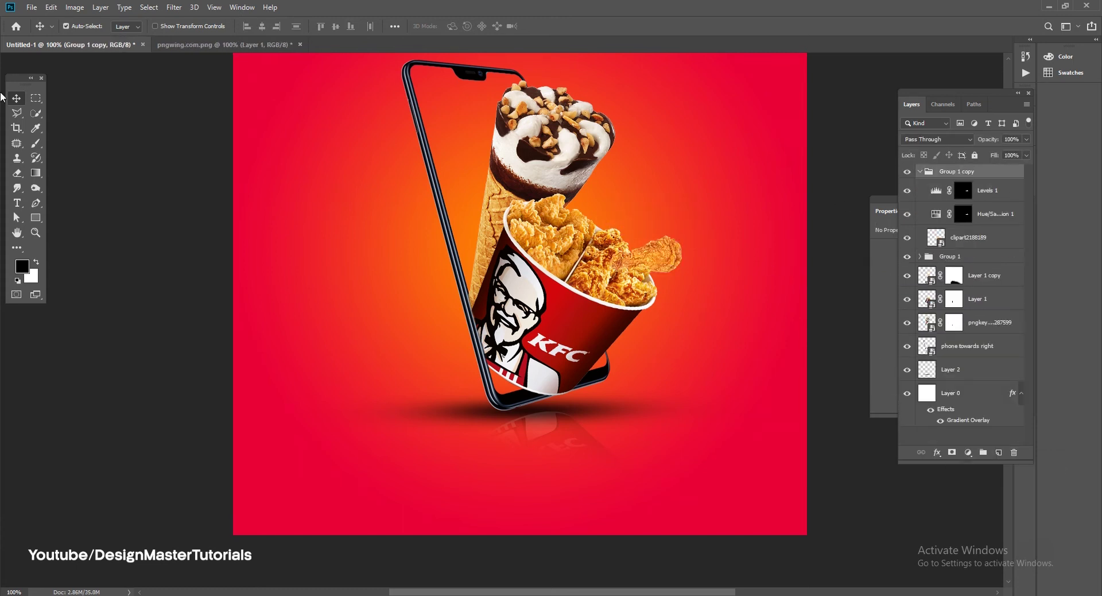
key(ctrl+t)
drag(584, 205, 644, 230)
key(Return)
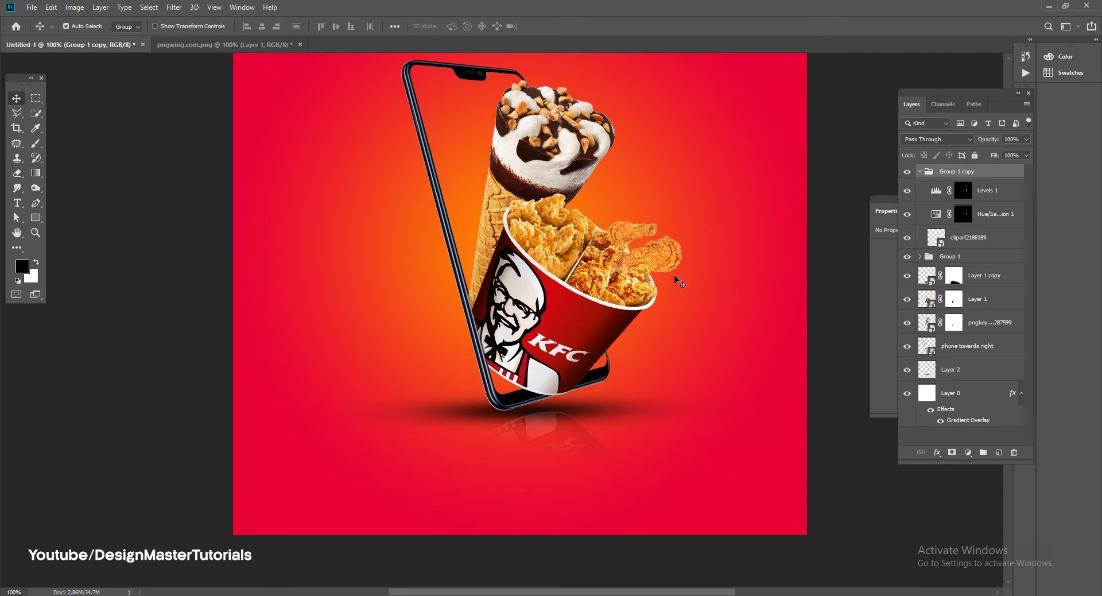
Select the original chicken group and set the darkening tool's range to Midtones with brush size 15
click(920, 255)
click(948, 257)
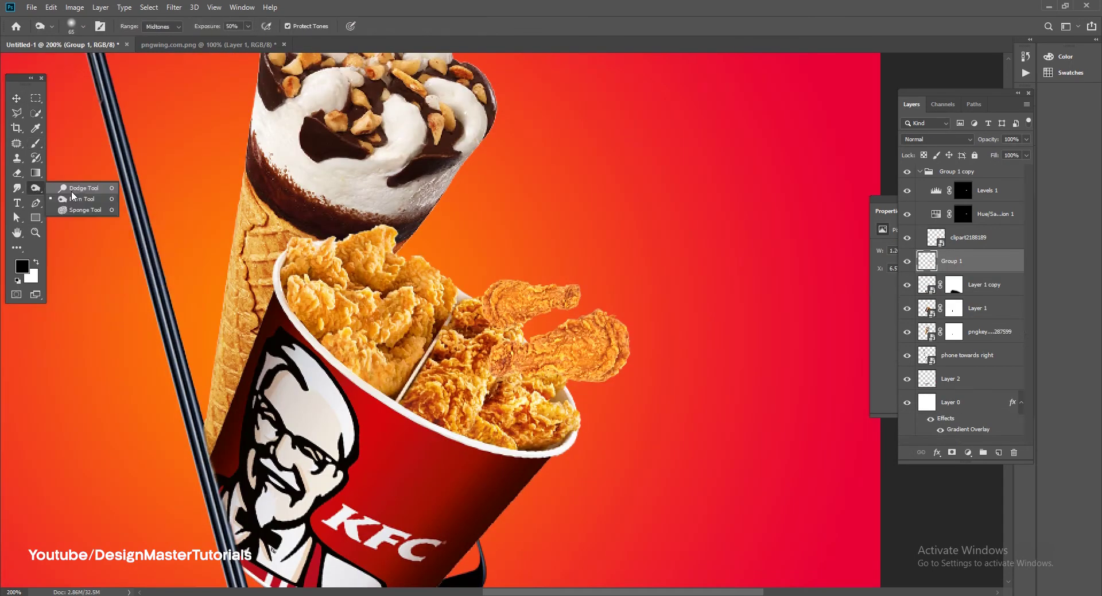
click(160, 27)
click(156, 55)
click(161, 26)
click(156, 44)
key(bracketleft)
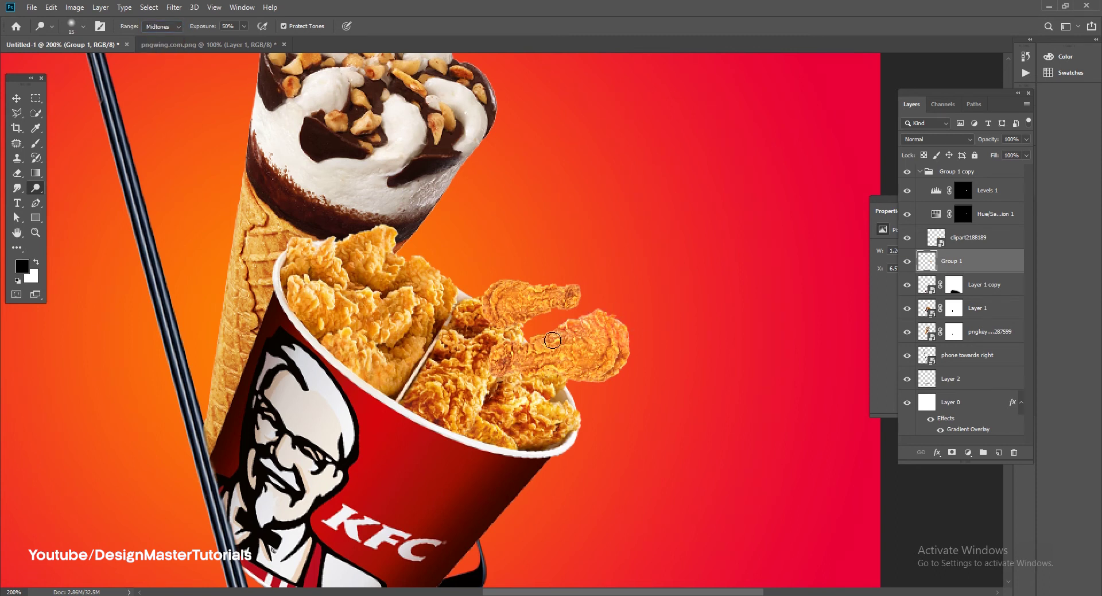
Delete the duplicate group, then make a tilted drumstick copy placed beside the first
key(v)
click(953, 171)
key(Delete)
mouse_move(609, 350)
alt+mouse_down()
mouse_move(559, 257)
mouse_move(573, 321)
alt+mouse_up()
key(ctrl+t)
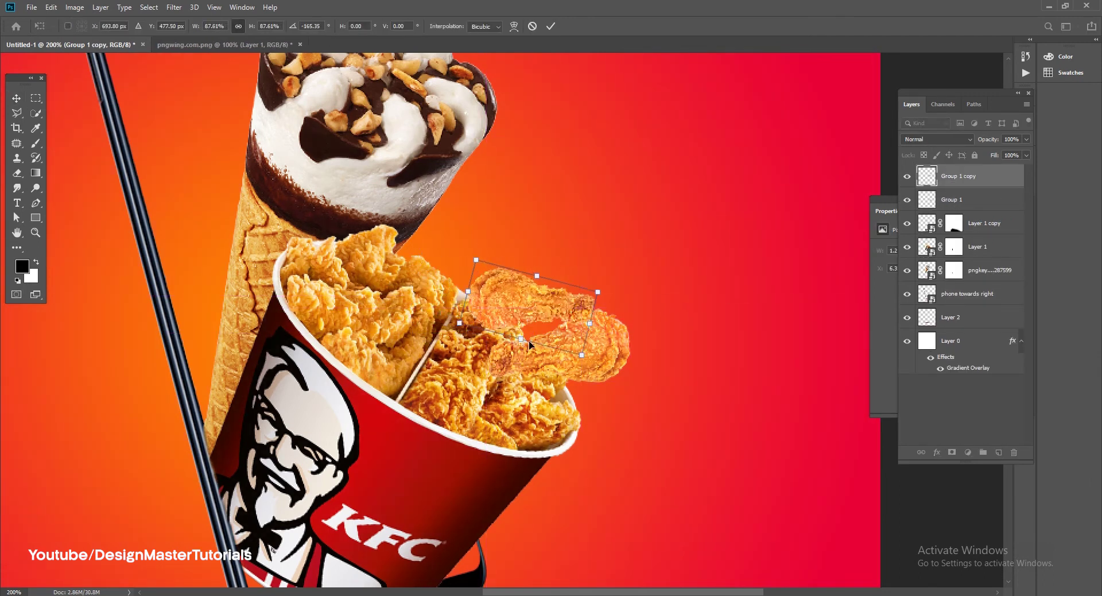
drag(505, 299, 542, 307)
key(Return)
Discard an extra drumstick copy and recommit the first copy's resize
key(ctrl+minus)
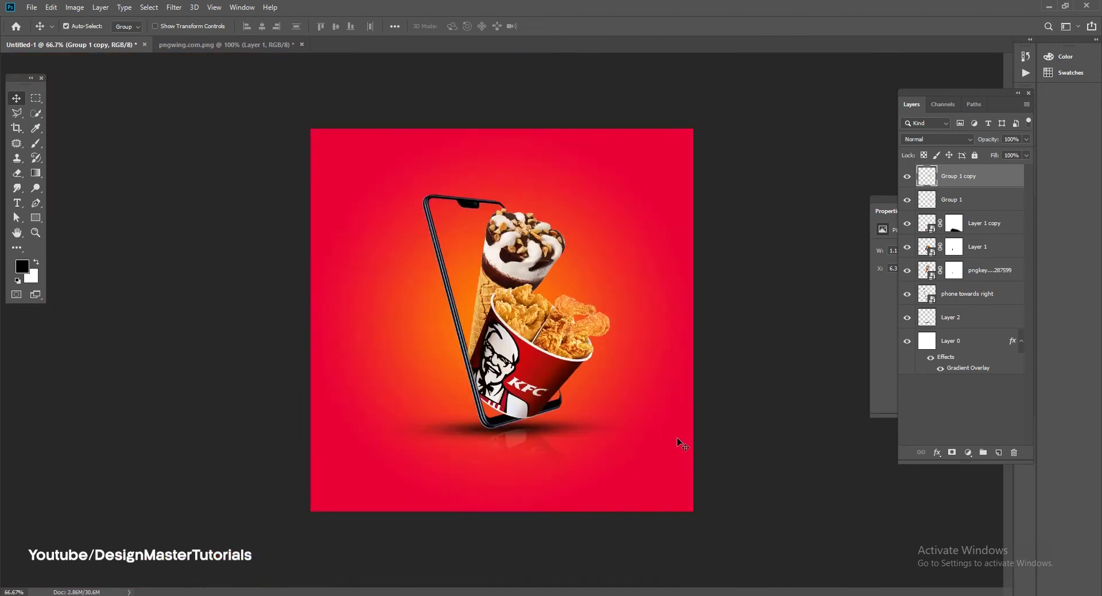
key(ctrl+plus)
mouse_move(620, 313)
alt+mouse_down()
mouse_move(587, 279)
mouse_move(575, 314)
mouse_move(637, 321)
alt+mouse_up()
key(ctrl+t)
key(Escape)
key(Delete)
key(ctrl+t)
key(Return)
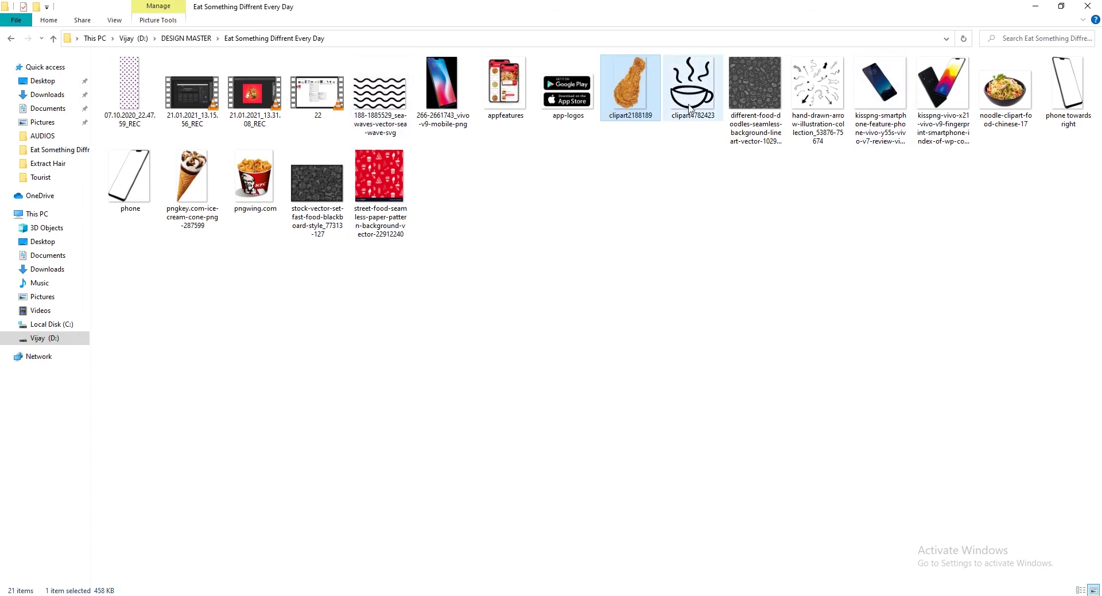
Place the steaming cup clipart and erase the cup's rim and handle
mouse_move(693, 86)
mouse_down()
mouse_move(565, 364)
mouse_move(605, 381)
mouse_up()
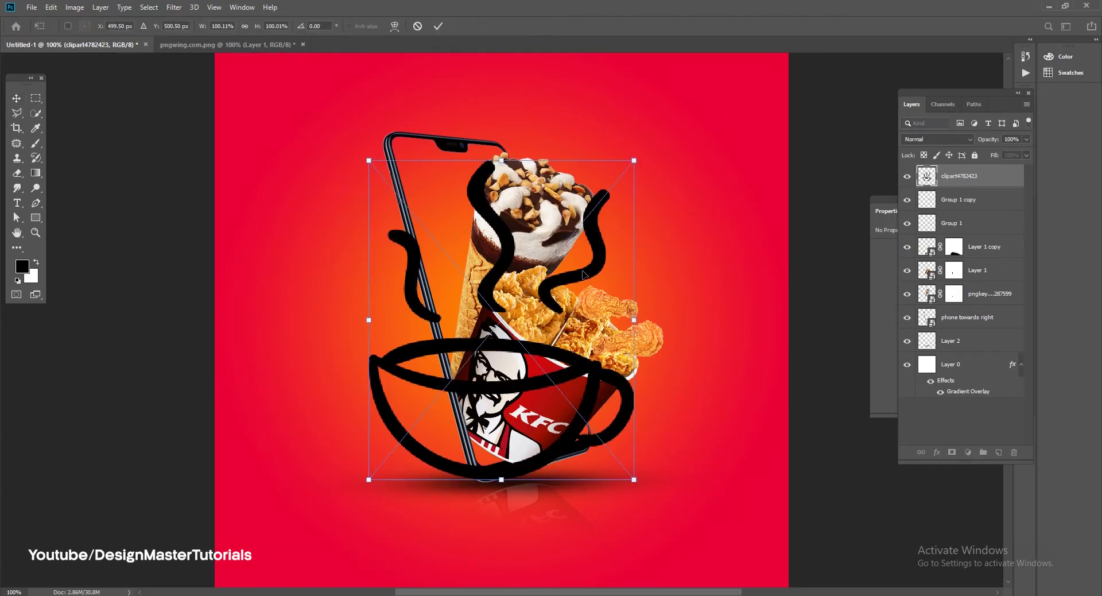
key(Return)
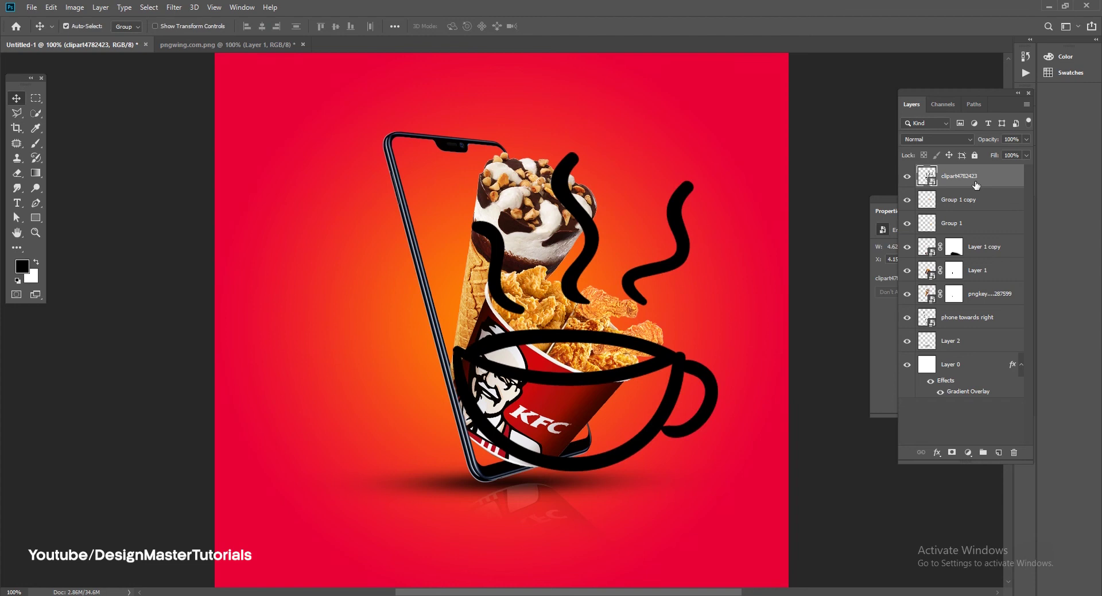
ctrl+click(924, 179)
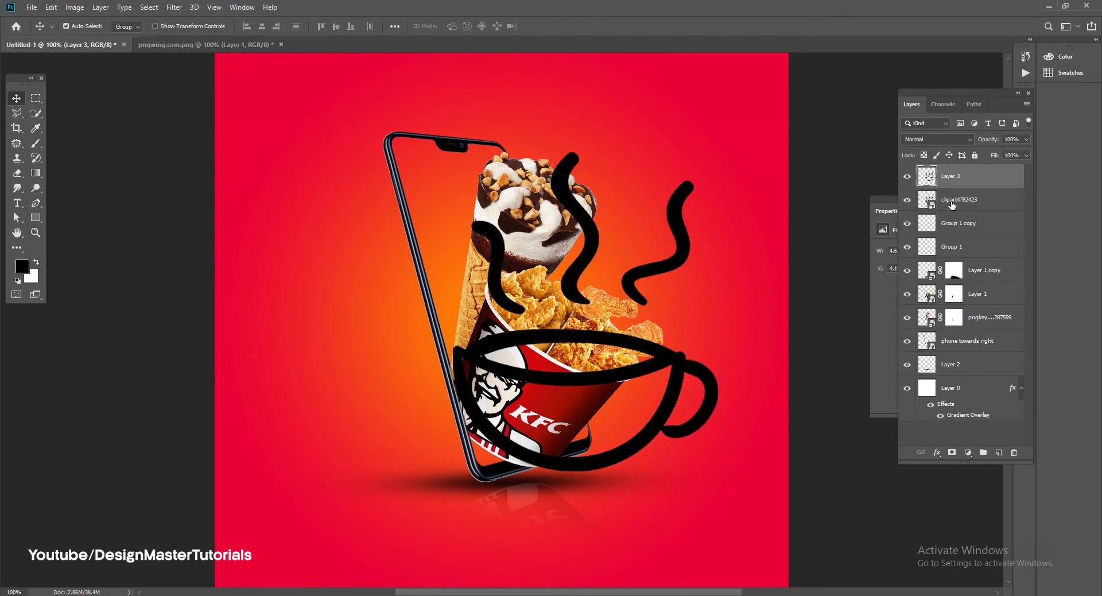
key(e)
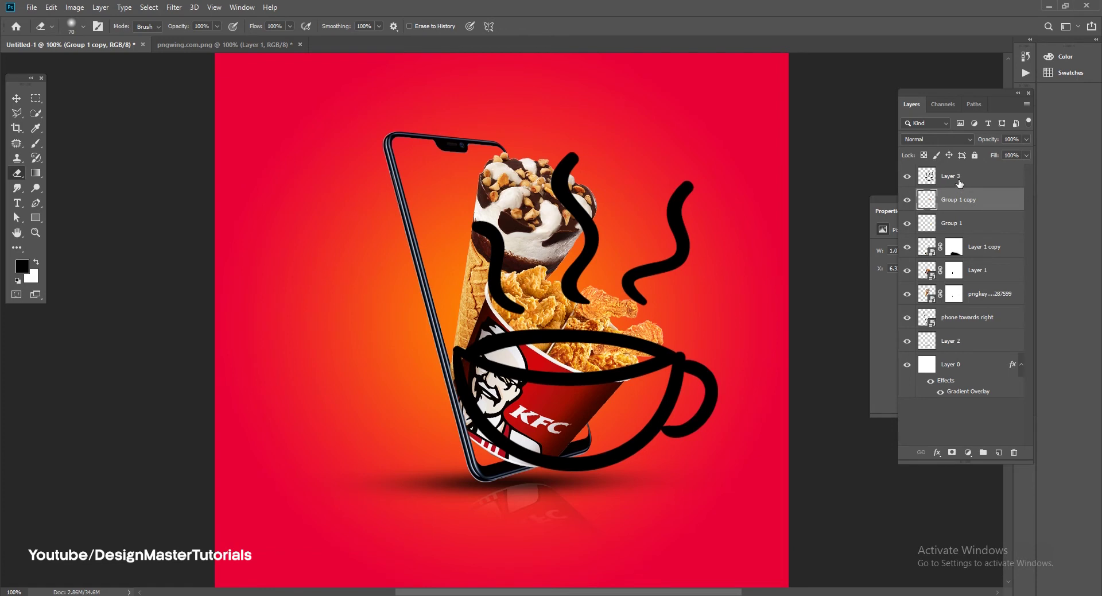
click(952, 176)
drag(469, 372, 618, 451)
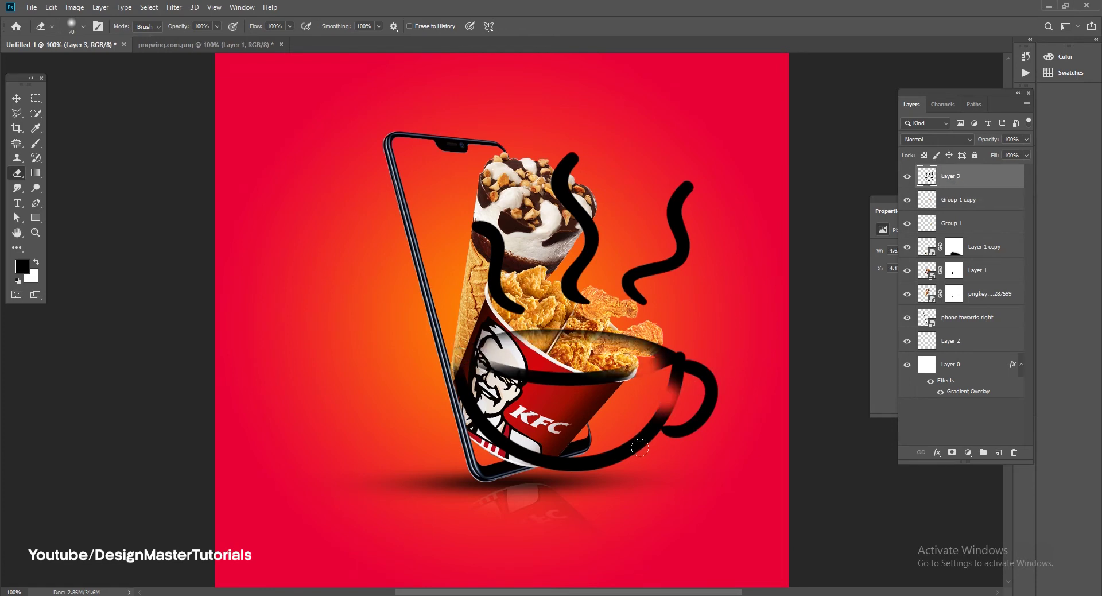
Select and delete the remaining cup outline, leaving only the wavy strokes
click(35, 98)
drag(404, 318, 739, 510)
key(Delete)
key(ctrl+d)
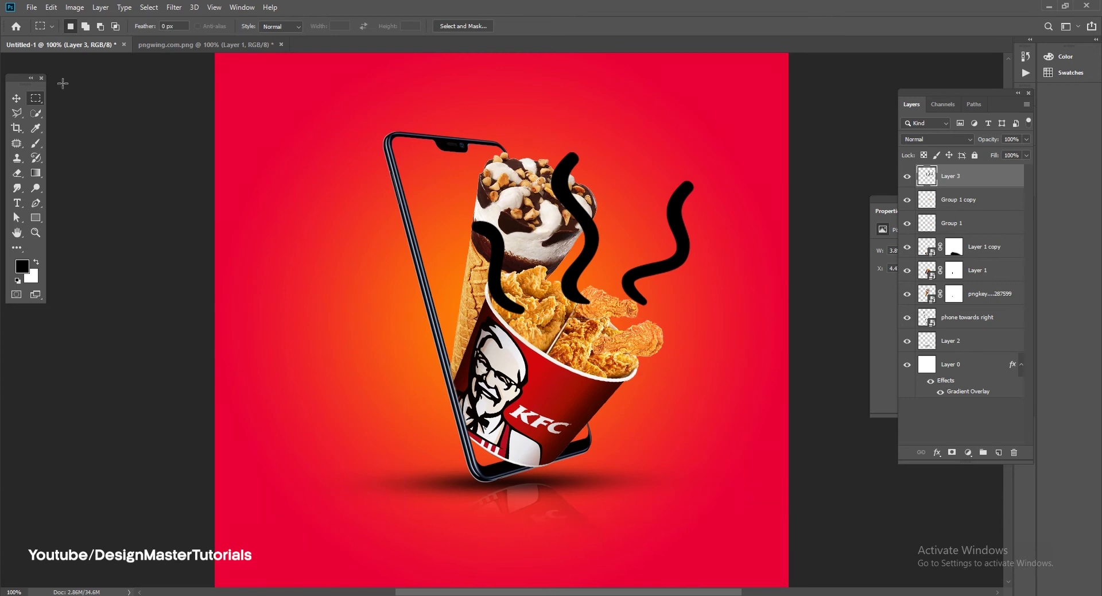
Convert the strokes layer to a Smart Object and give it a white Color Overlay
key(v)
right_click(970, 176)
click(843, 202)
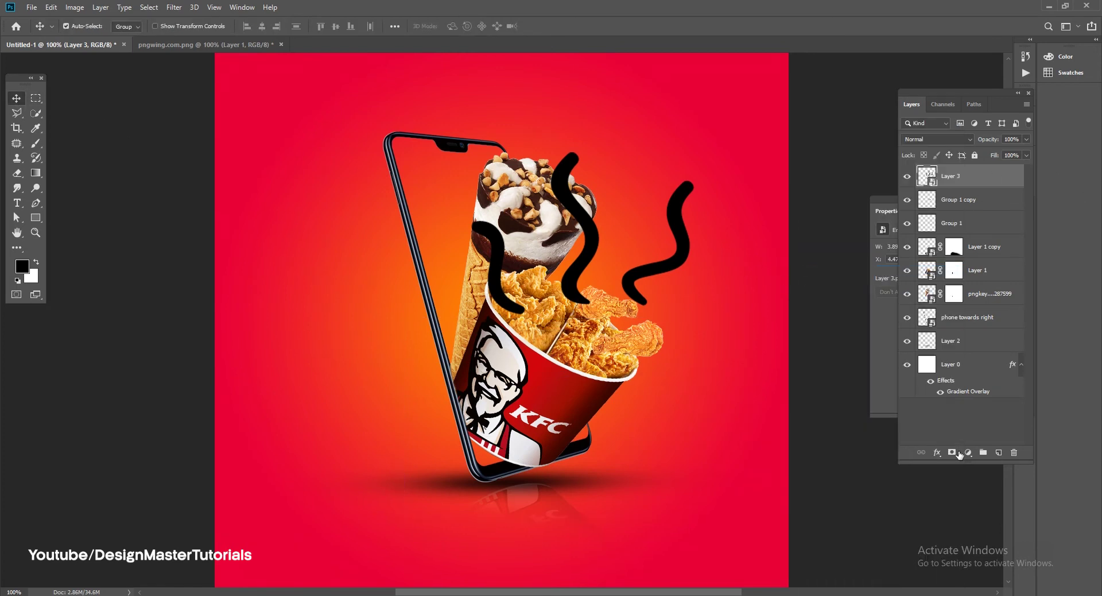
click(937, 452)
click(964, 531)
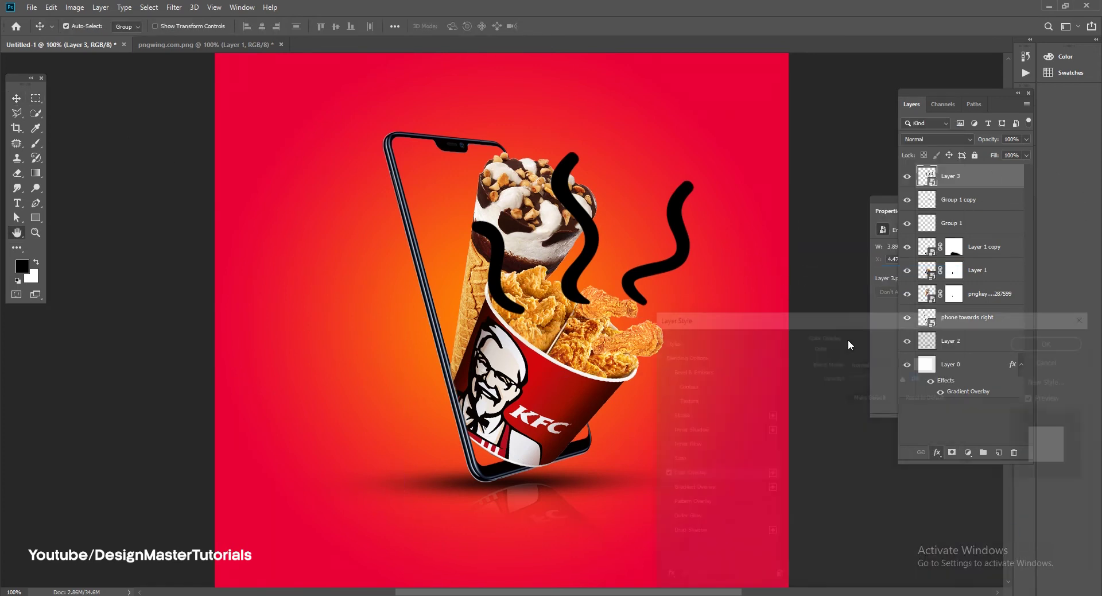
click(1030, 344)
Scale and rotate the white strokes into steam lines above the drumsticks, then nudge upward
key(ctrl+t)
mouse_move(496, 297)
mouse_down()
mouse_move(523, 294)
mouse_move(660, 208)
mouse_up()
mouse_move(740, 152)
mouse_down()
mouse_move(652, 254)
mouse_move(625, 264)
mouse_up()
key(Return)
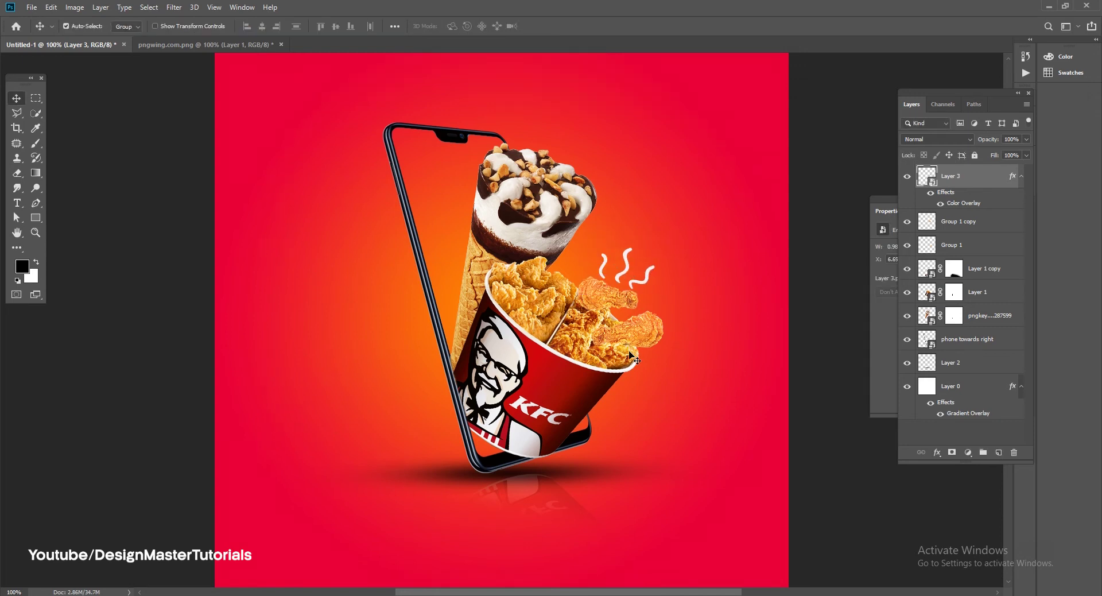
key(ctrl+minus)
key(ctrl+plus)
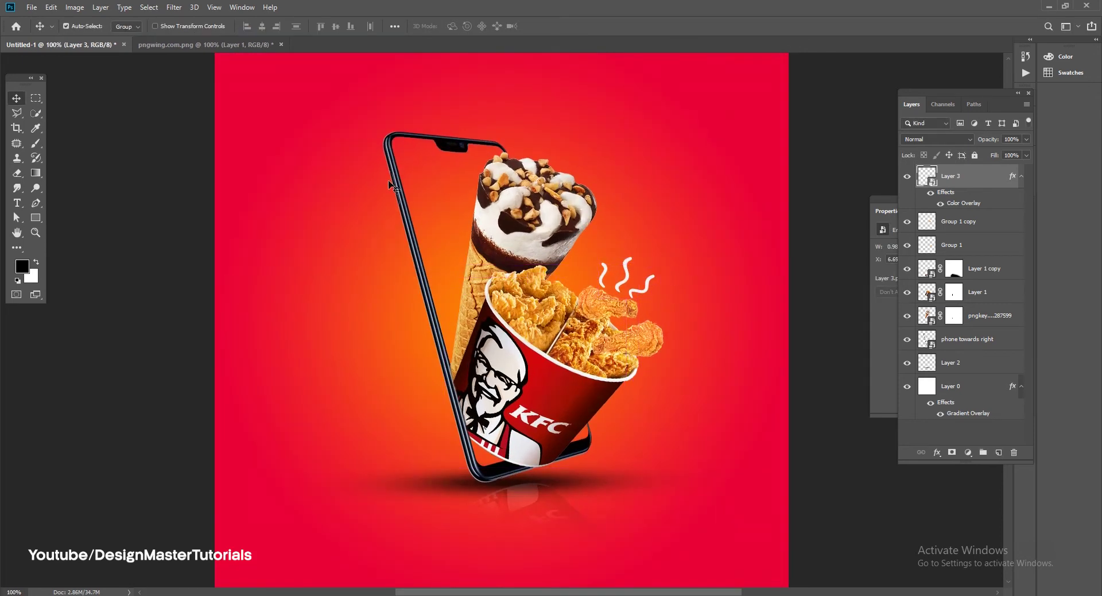
key(shift+Up)
key(shift+Up)
key(shift+Up)
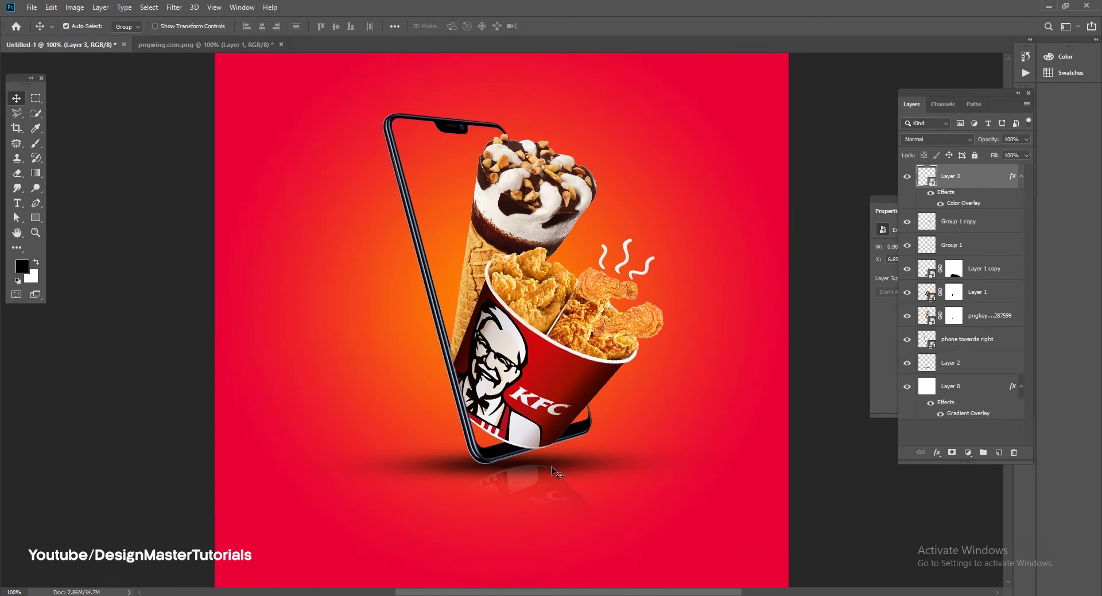
Duplicate the phone layer, flip the copy vertically, and move it below the original
click(556, 456)
drag(555, 456, 511, 538)
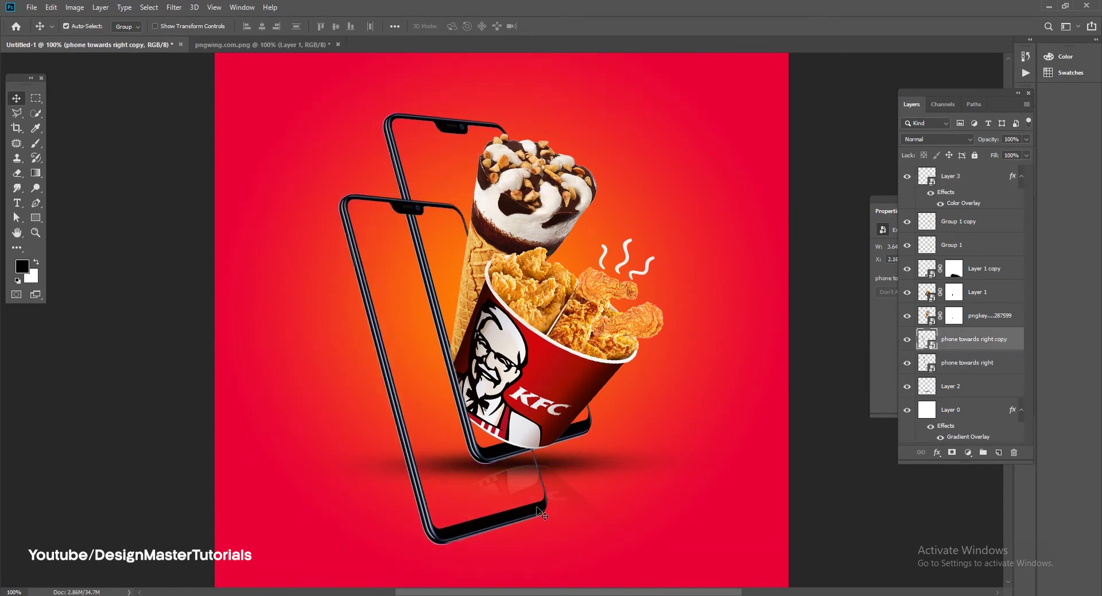
key(ctrl+t)
right_click(421, 198)
click(446, 343)
drag(449, 207, 494, 477)
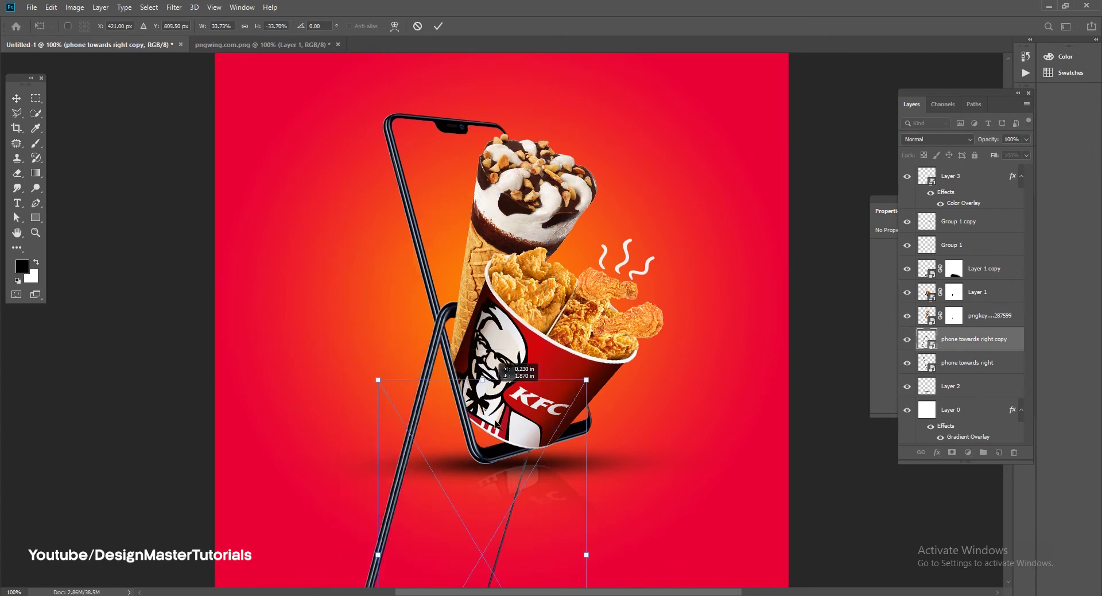
Rotate and skew the flipped phone to meet the original's base, then fine-tune its position
drag(383, 464, 332, 506)
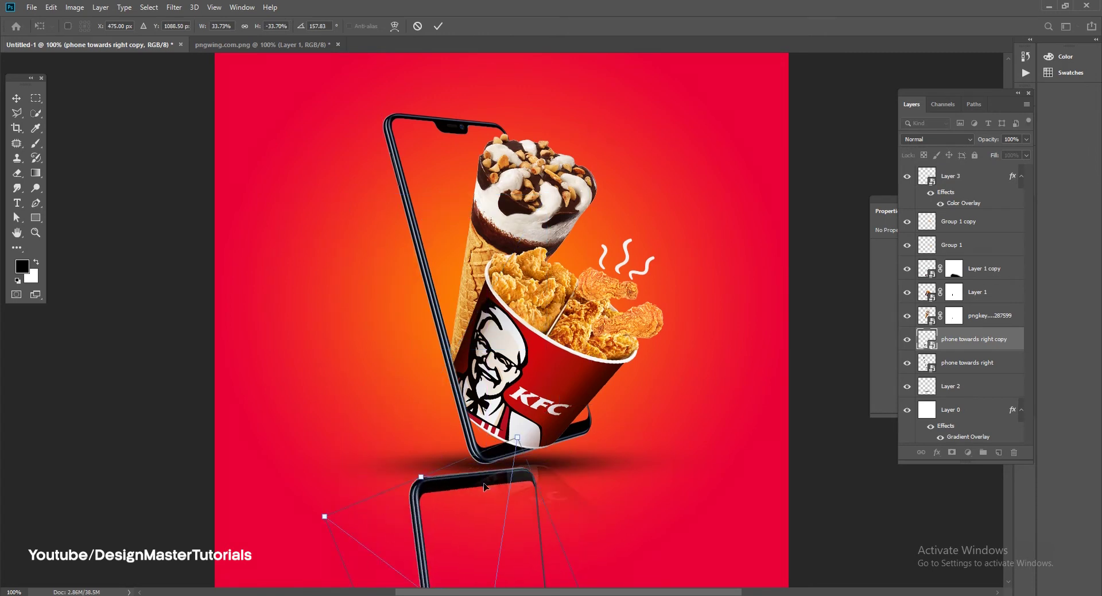
mouse_move(545, 469)
mouse_down()
mouse_move(617, 489)
mouse_move(593, 442)
mouse_up()
drag(390, 475, 407, 532)
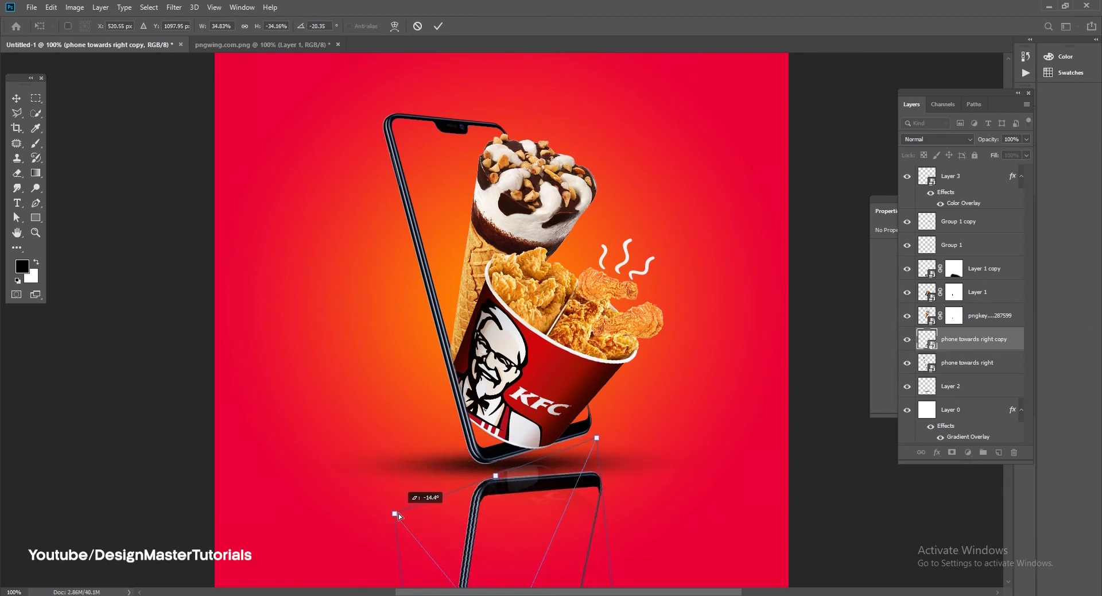
mouse_move(585, 486)
mouse_down()
mouse_move(596, 428)
mouse_move(584, 418)
mouse_up()
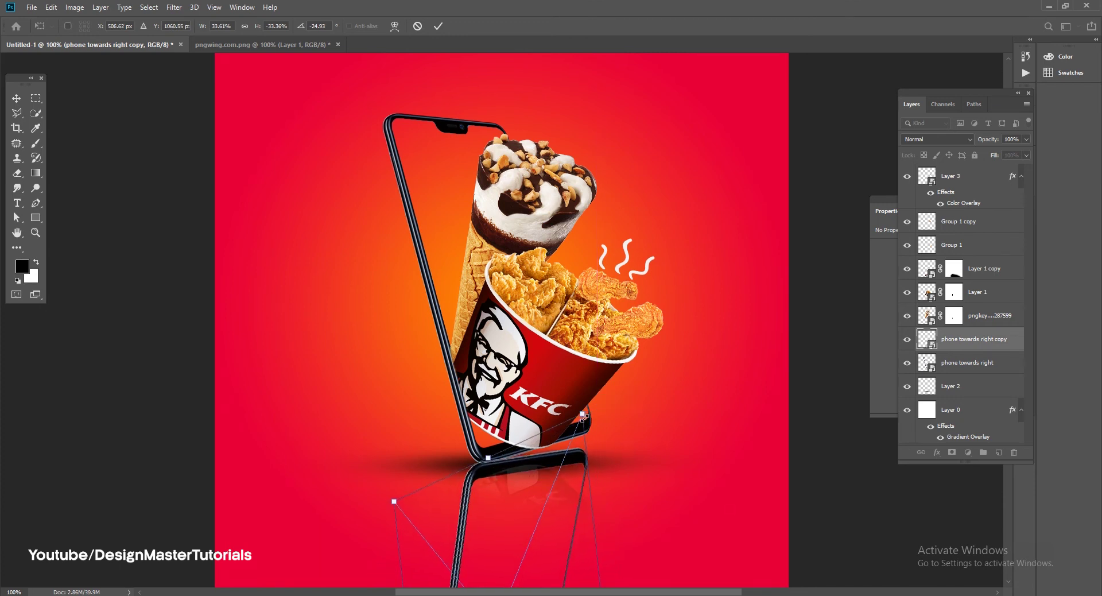
key(Return)
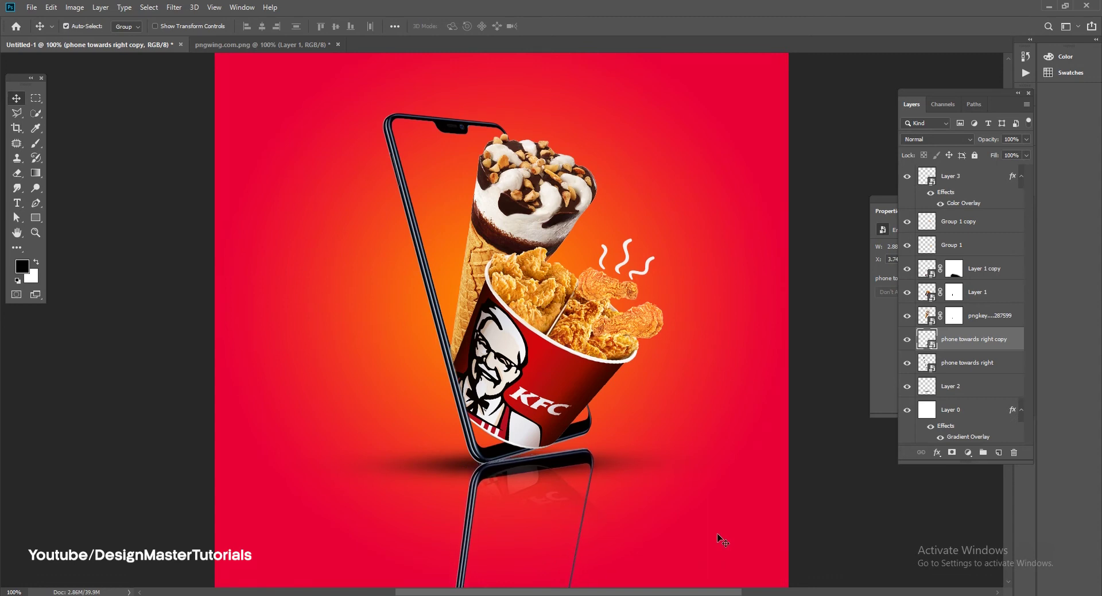
drag(722, 539, 730, 521)
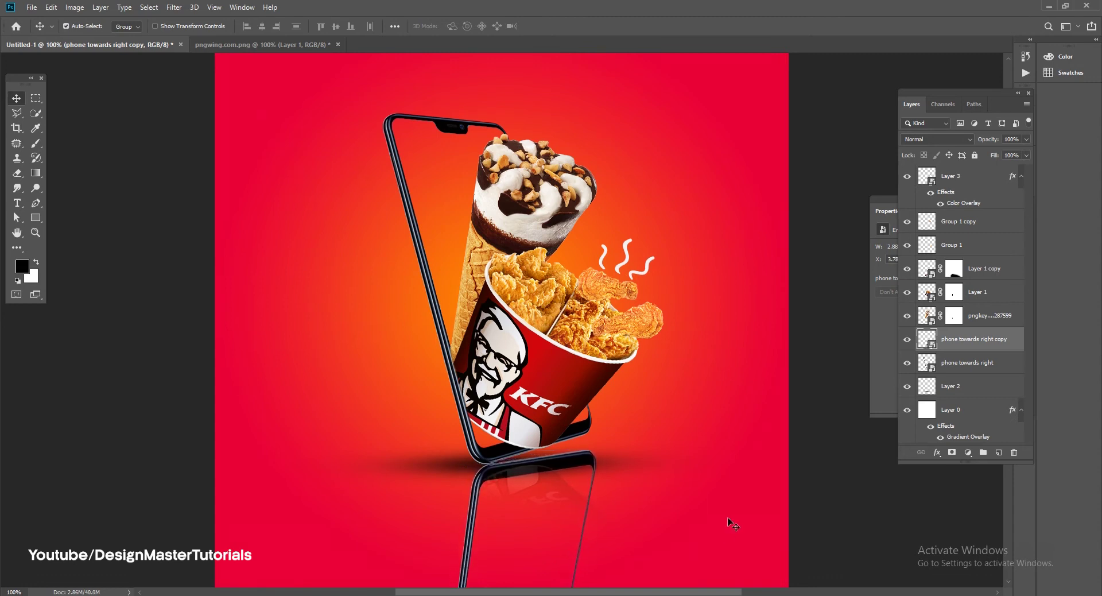
Add a mask to the phone reflection and lower its opacity to about 27%
click(952, 453)
click(35, 143)
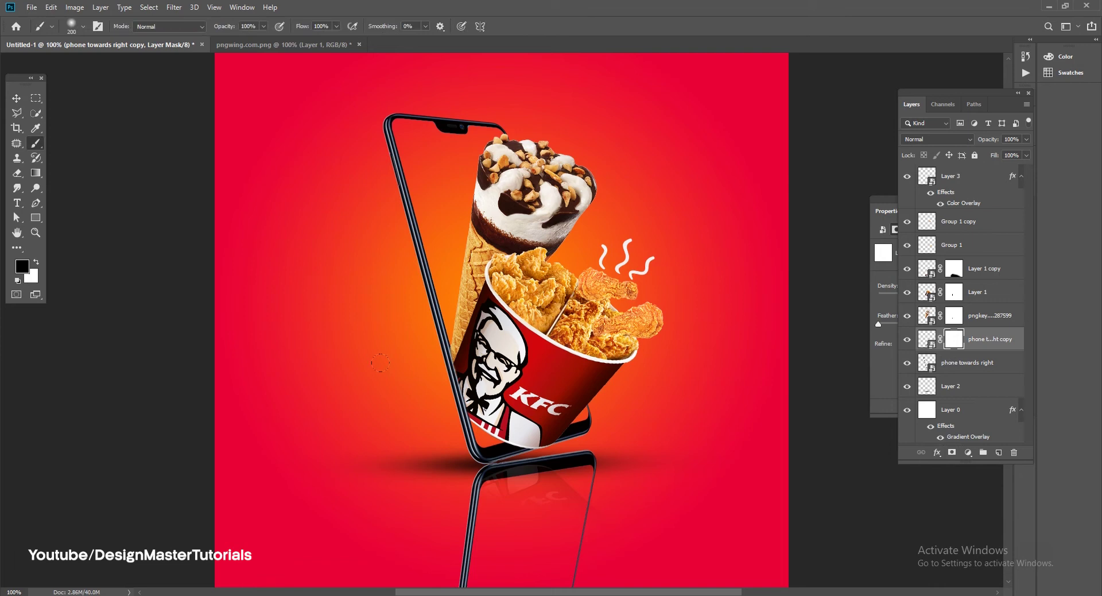
key(ctrl+minus)
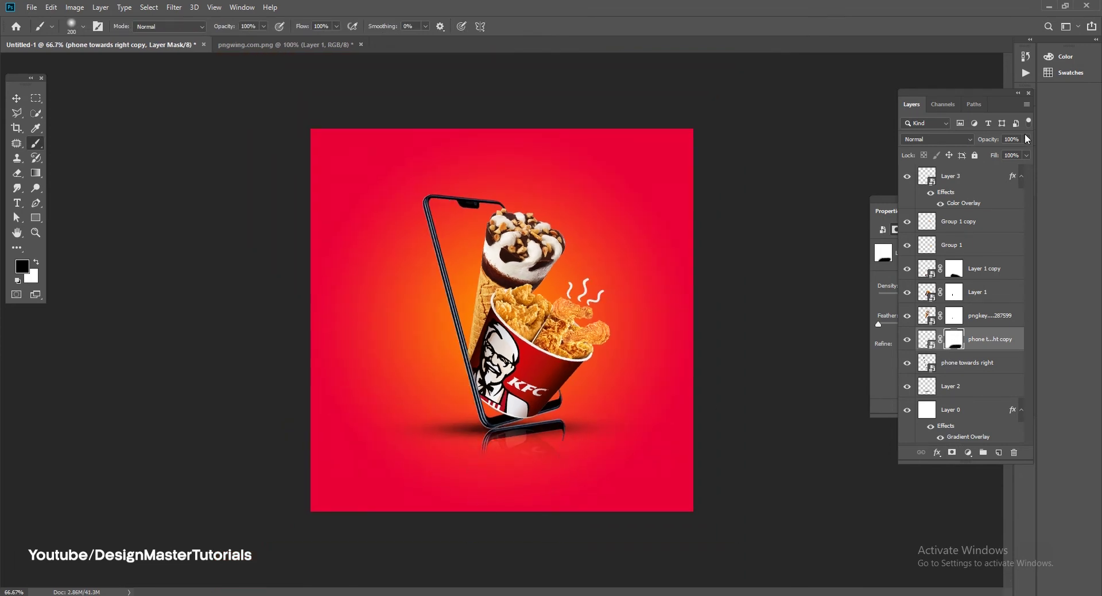
drag(990, 158, 987, 157)
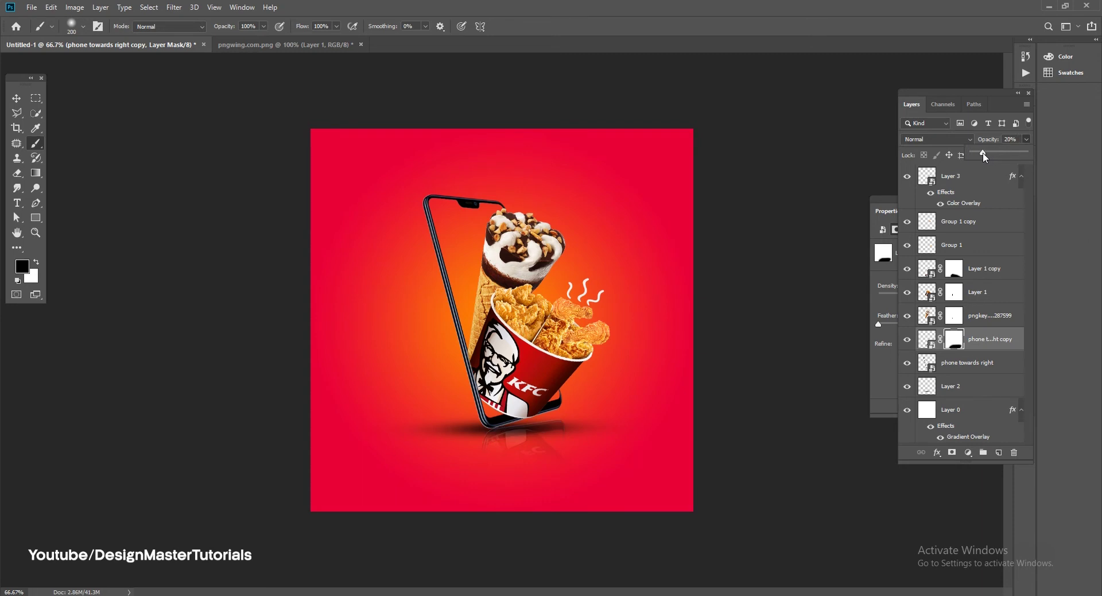
key(v)
key(ctrl)
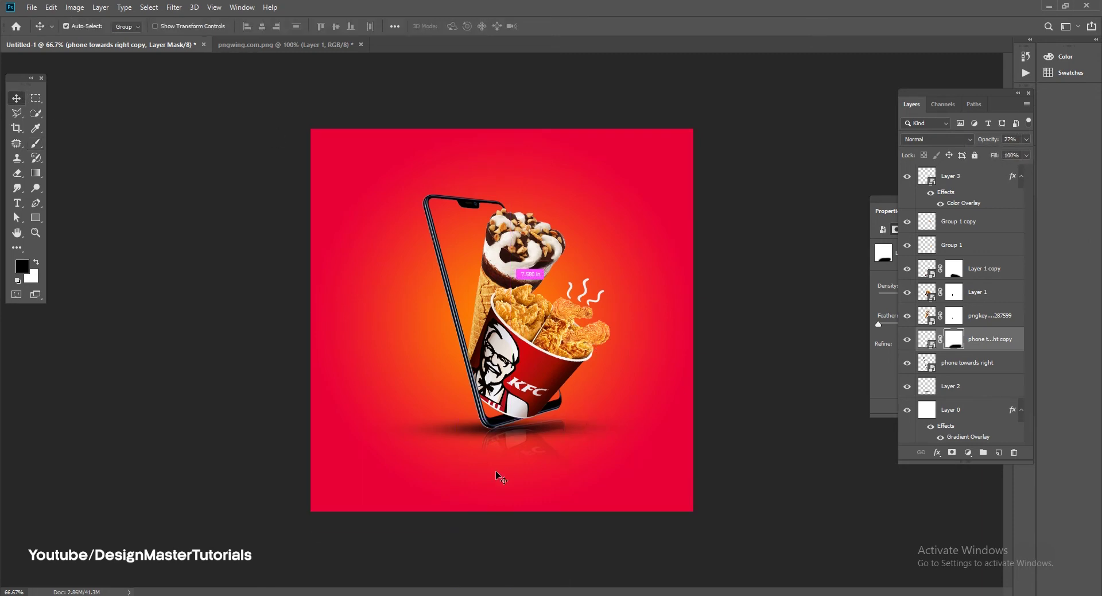
key(alt+Tab)
Paste the tagline 'Eat Something Fast / Get It Fast' as a new text layer on the poster
key(ctrl+a)
key(ctrl+c)
key(alt+Tab)
key(t)
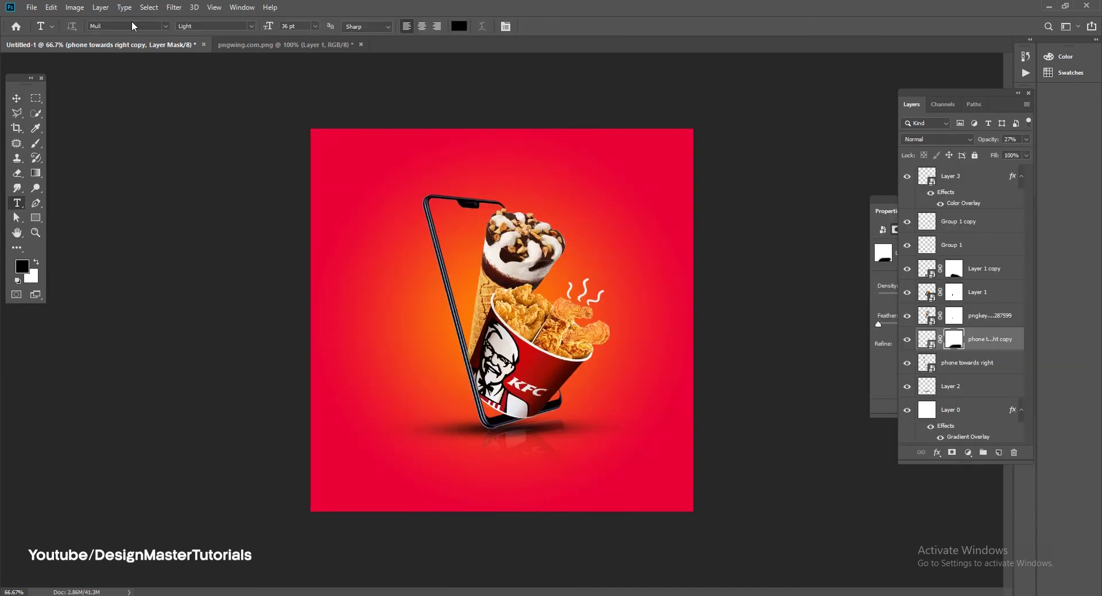
click(350, 385)
key(ctrl+v)
click(19, 100)
Move the tagline layer to the top, then enlarge all the phone artwork and shift it right and down
key(ctrl+1)
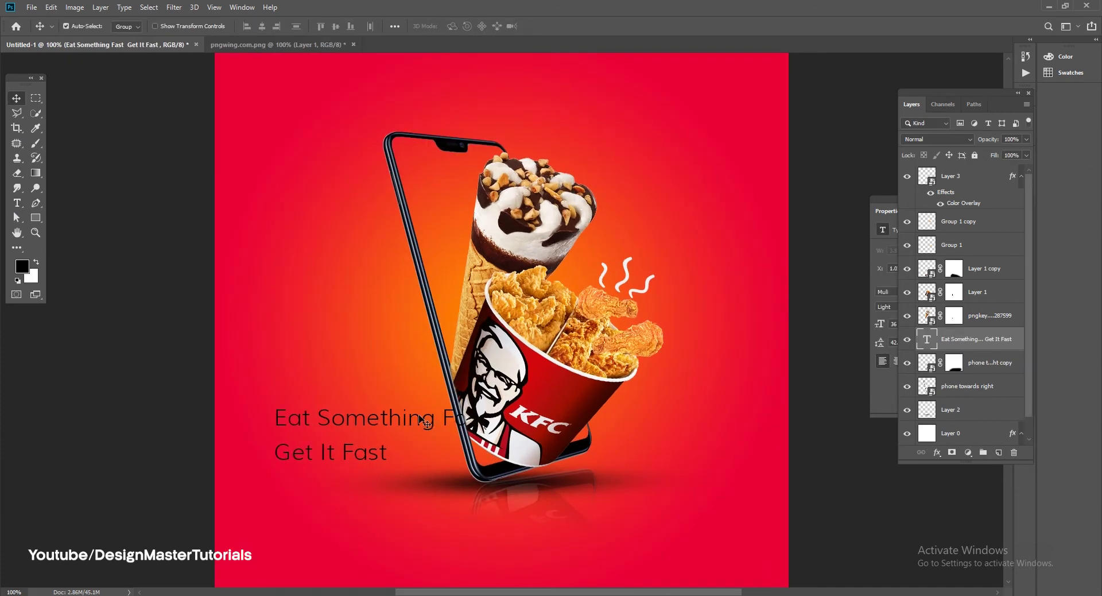
key(ctrl+minus)
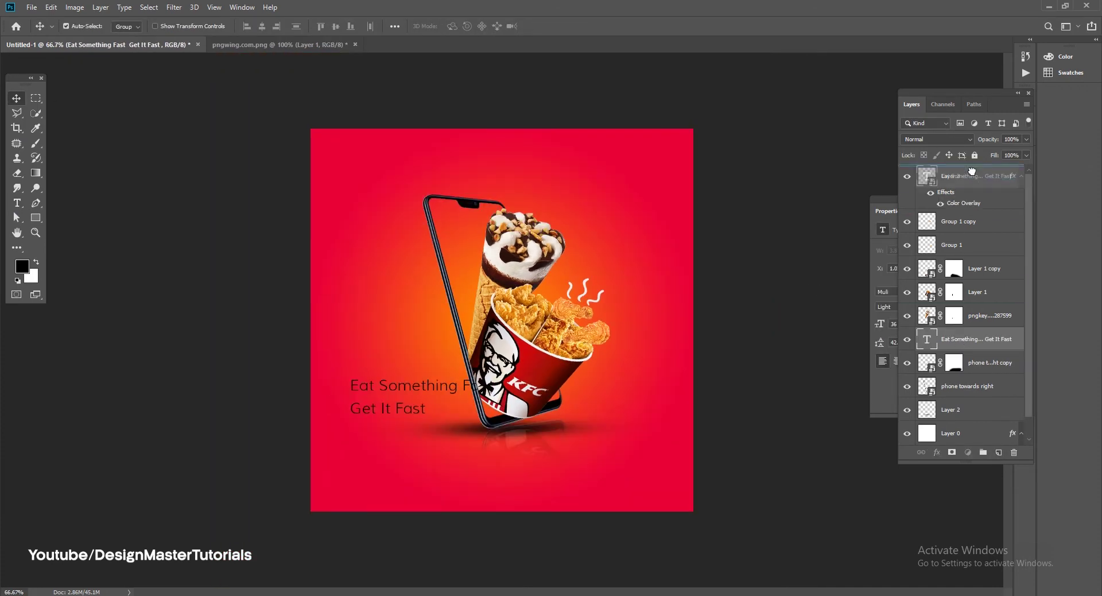
drag(953, 339, 953, 173)
click(952, 205)
shift+click(952, 411)
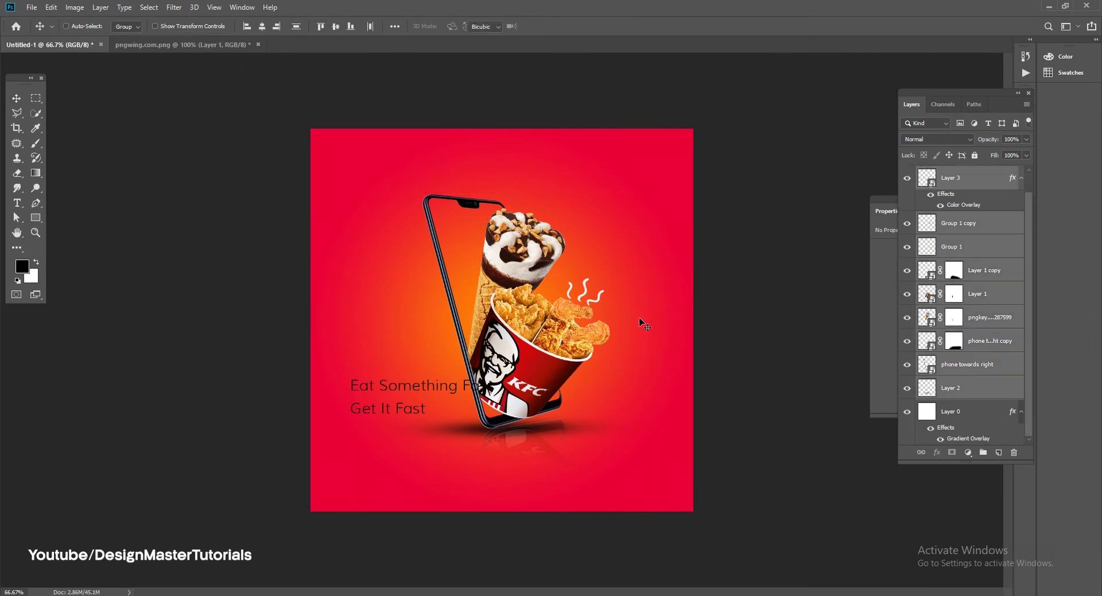
key(ctrl+t)
drag(658, 194, 689, 171)
mouse_move(537, 234)
mouse_down()
mouse_move(535, 253)
mouse_move(546, 256)
mouse_up()
key(Return)
Fine-tune the artwork's size and position, and move the tagline to the top-left
key(ctrl+t)
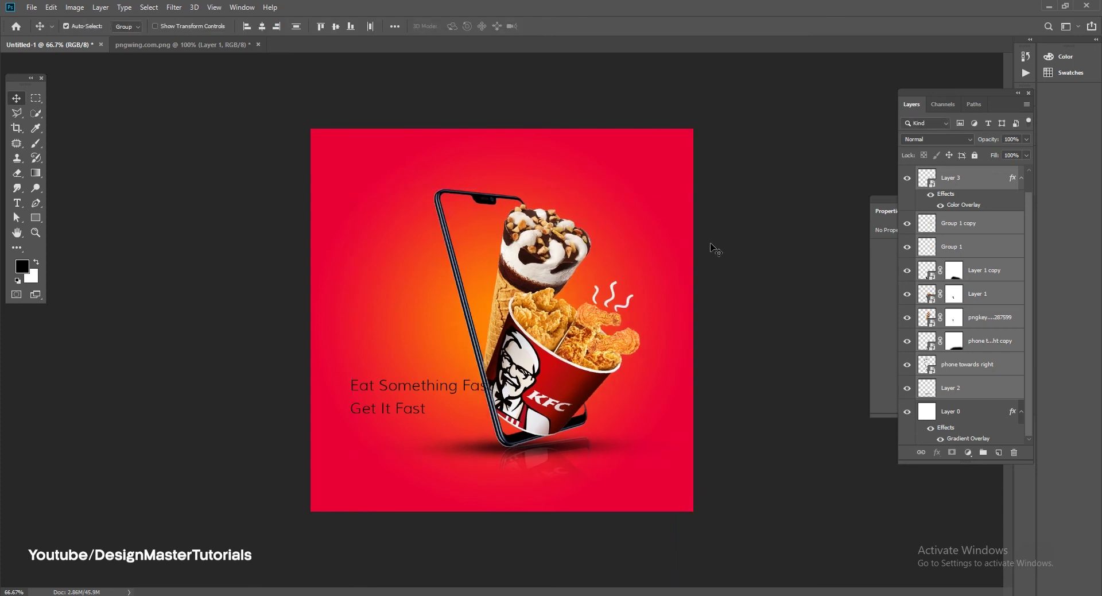
drag(699, 187, 691, 188)
drag(554, 241, 560, 256)
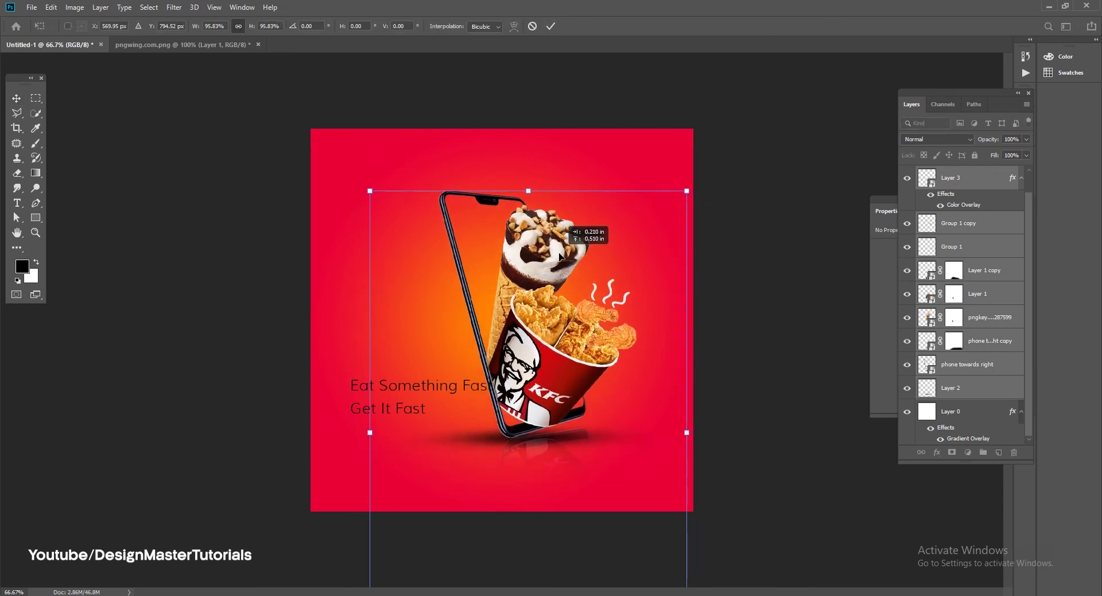
key(Return)
mouse_move(416, 390)
mouse_down()
mouse_move(384, 240)
mouse_move(395, 171)
mouse_up()
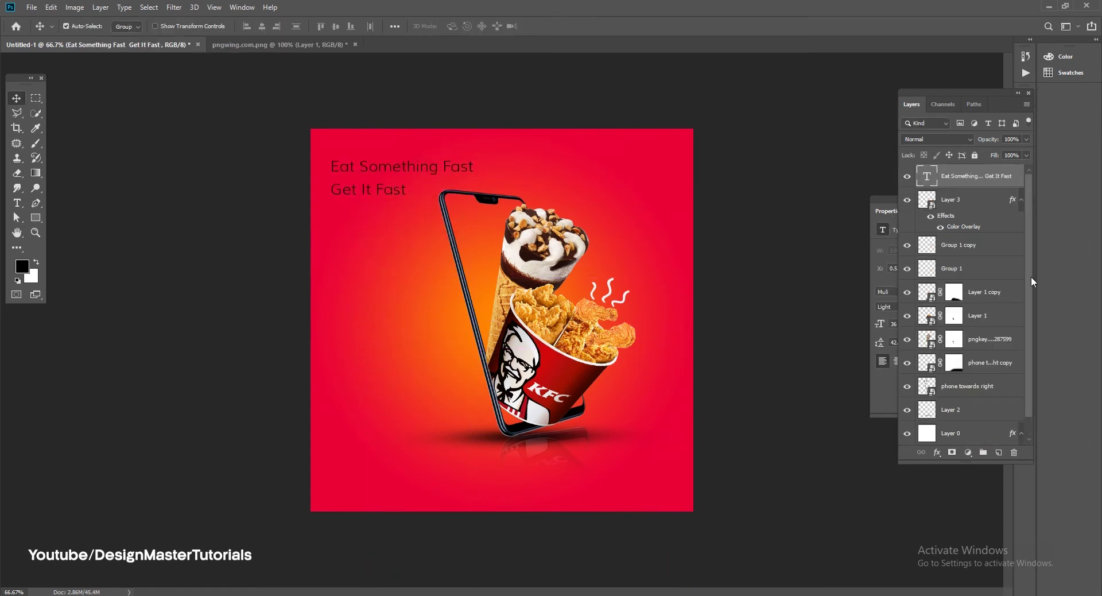
Shift the phone artwork left, move the tagline to the upper right, and fill it white
click(957, 215)
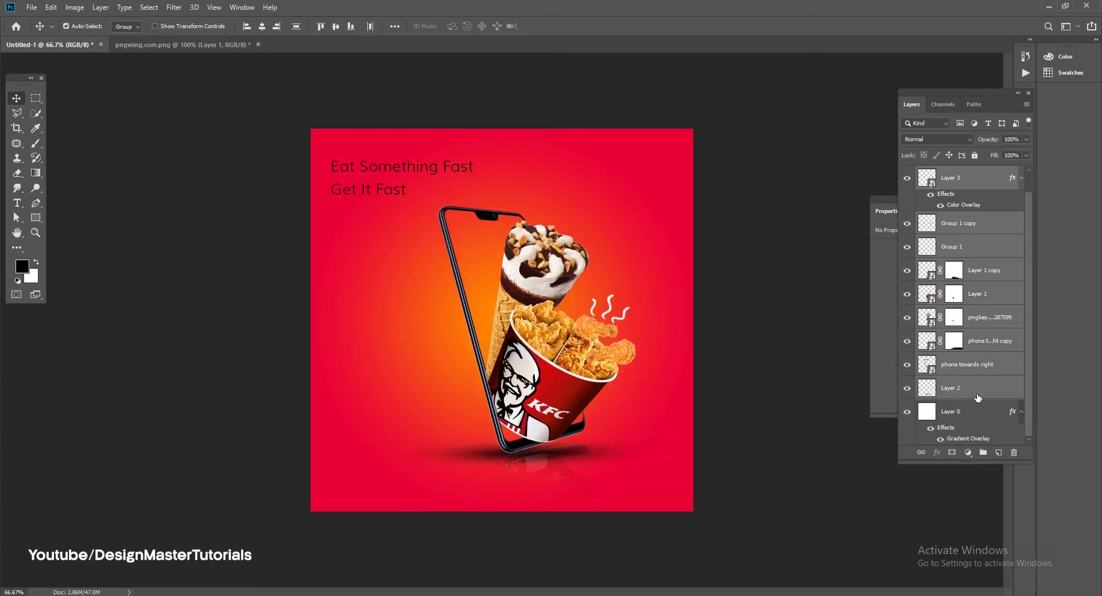
drag(543, 286, 498, 282)
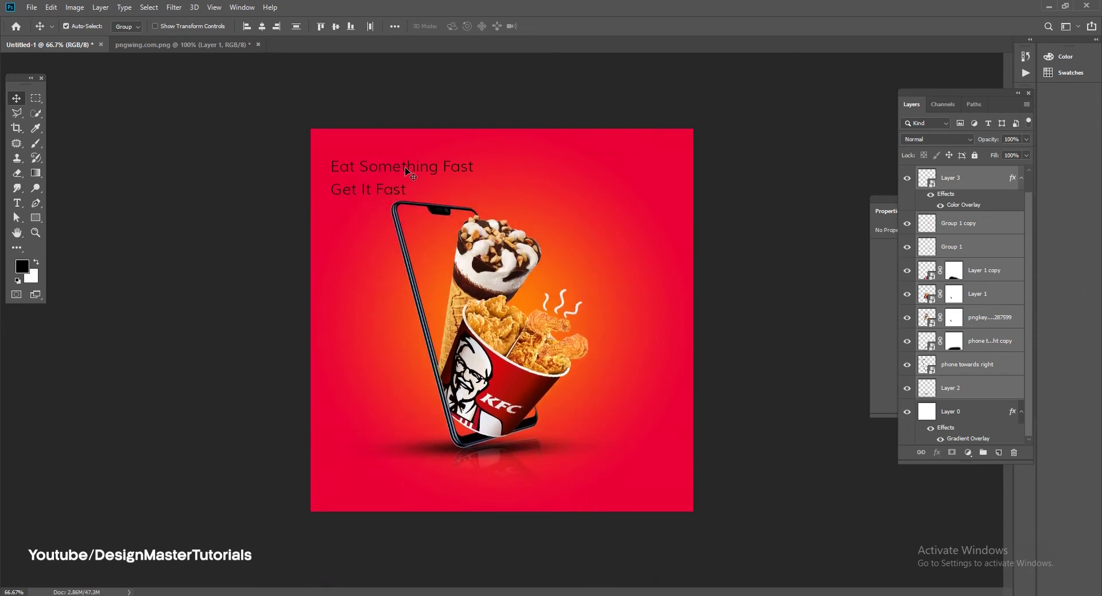
drag(406, 171, 574, 190)
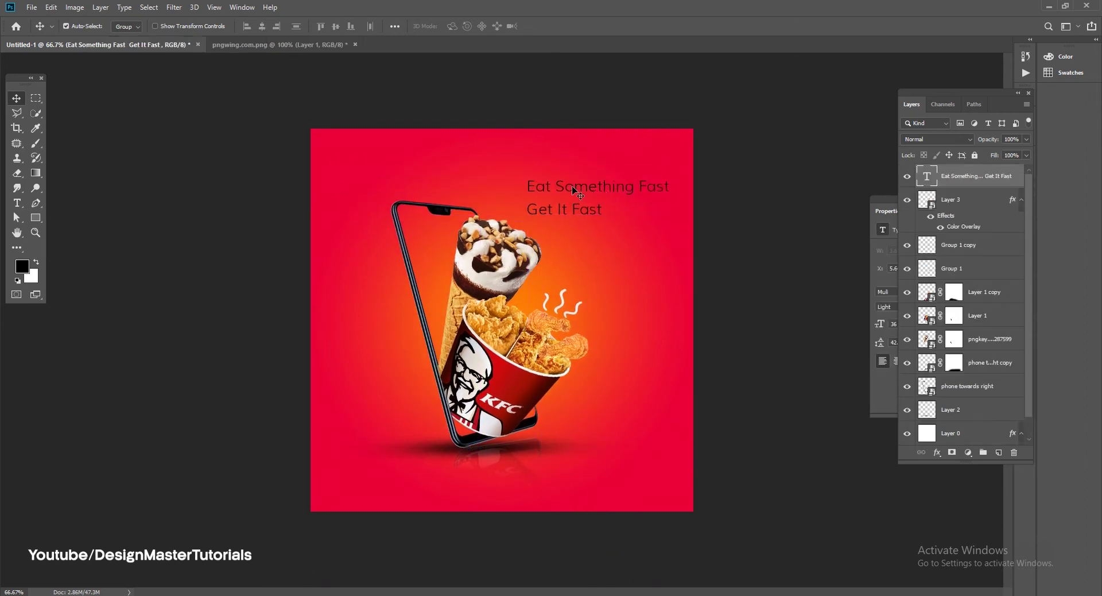
key(t)
click(16, 99)
key(x)
key(alt+BackSpace)
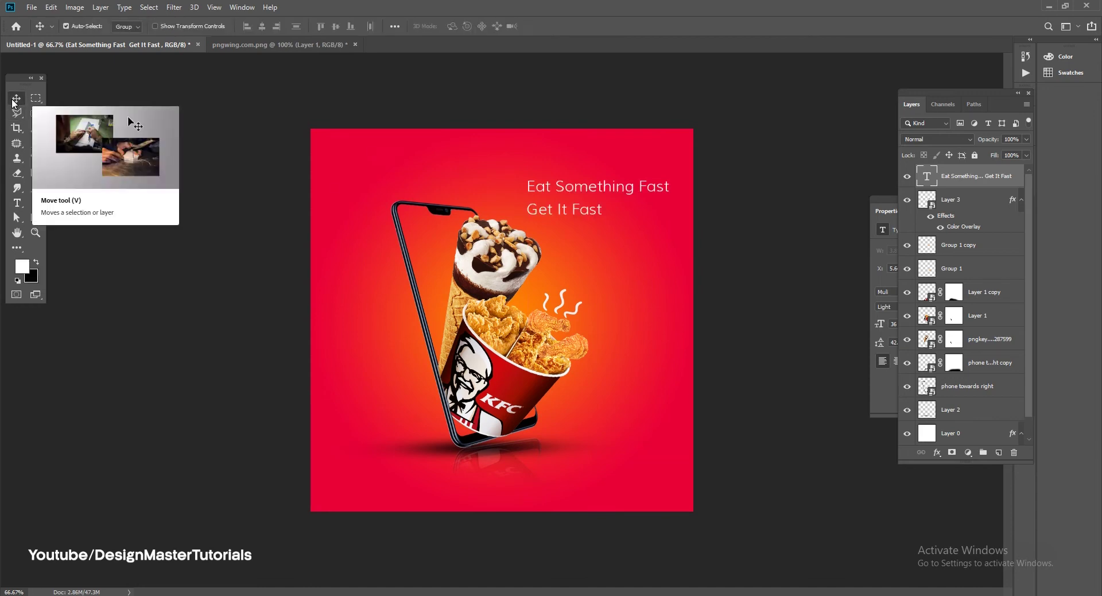
Set the tagline's font to Love Story Rough, found by searching 'love'
click(16, 203)
click(165, 26)
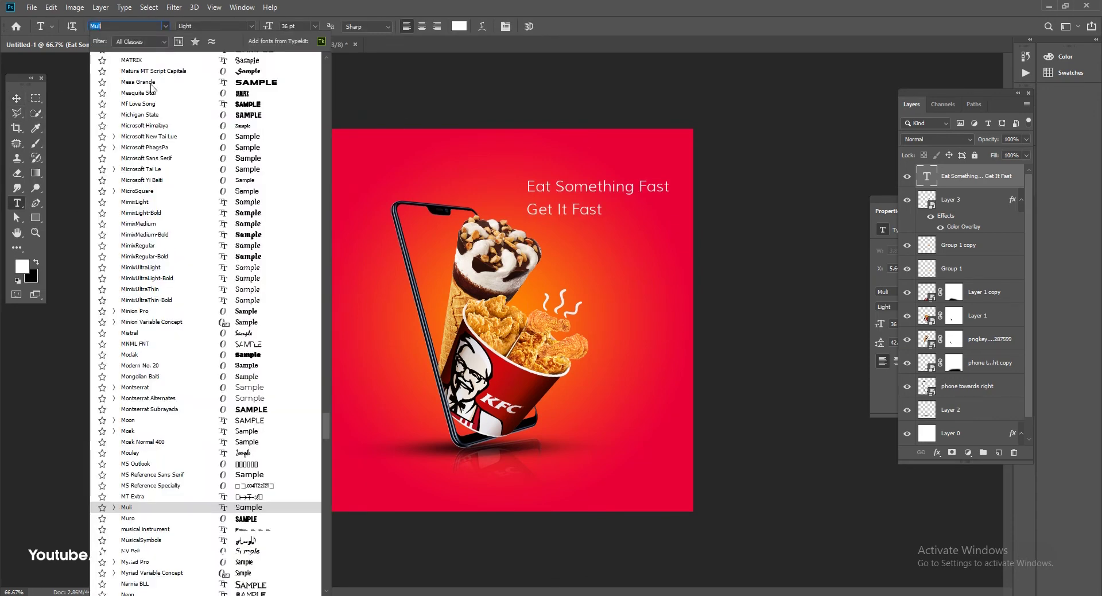
scroll(197, 264, up, 3)
key(Up)
key(Up)
key(Up)
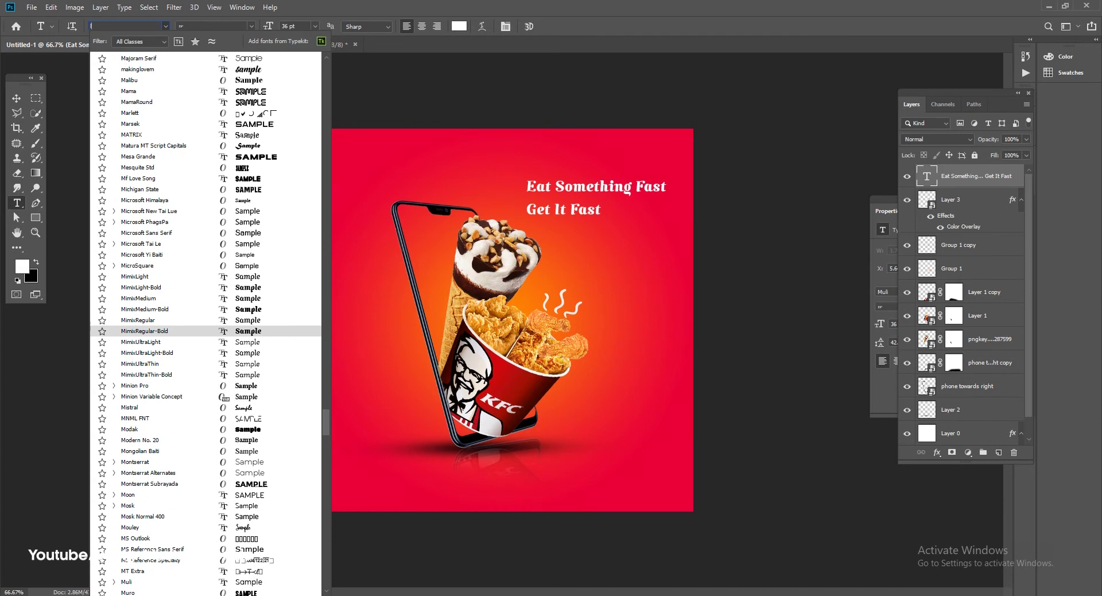
text(love)
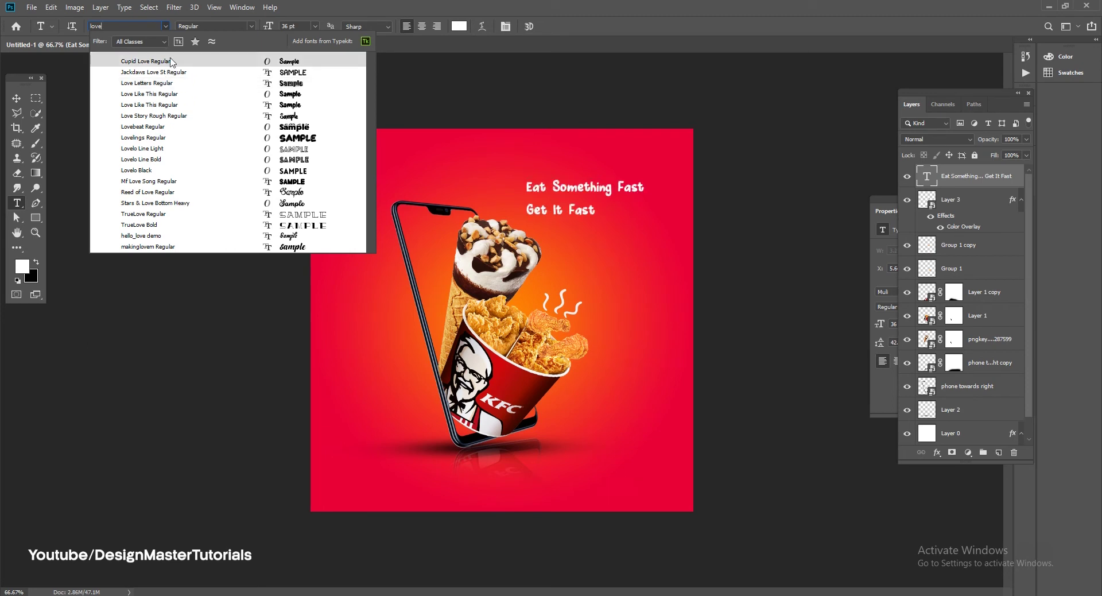
click(164, 116)
key(v)
Enlarge the headline to about 145%, nudge it up, and select the 'Get It Fast' line
key(ctrl+t)
mouse_move(633, 170)
mouse_down()
mouse_move(679, 152)
mouse_move(619, 196)
mouse_up()
key(Return)
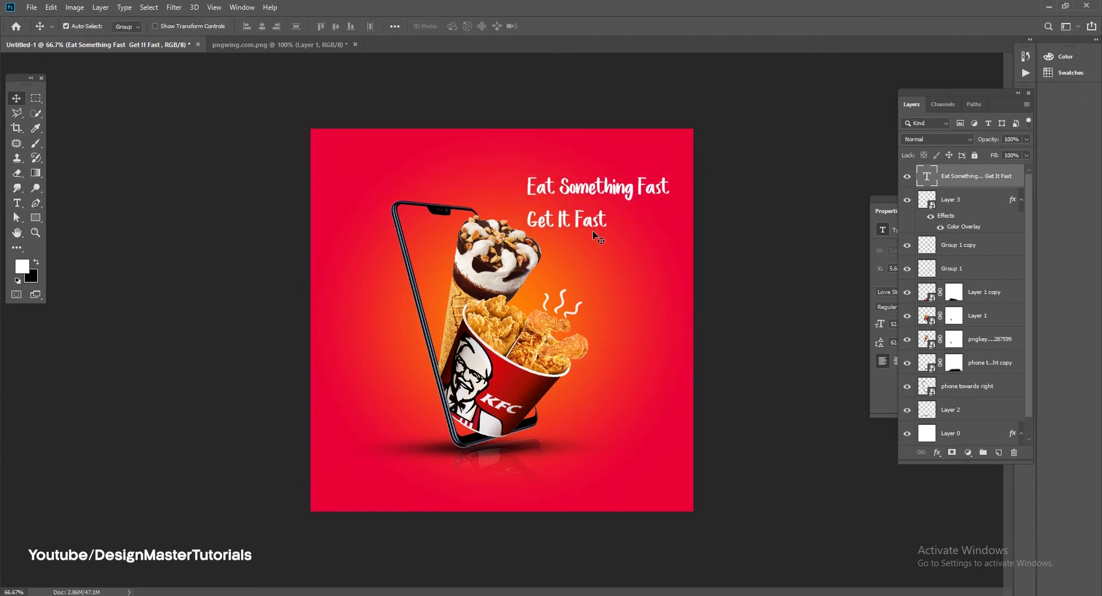
drag(588, 225, 588, 219)
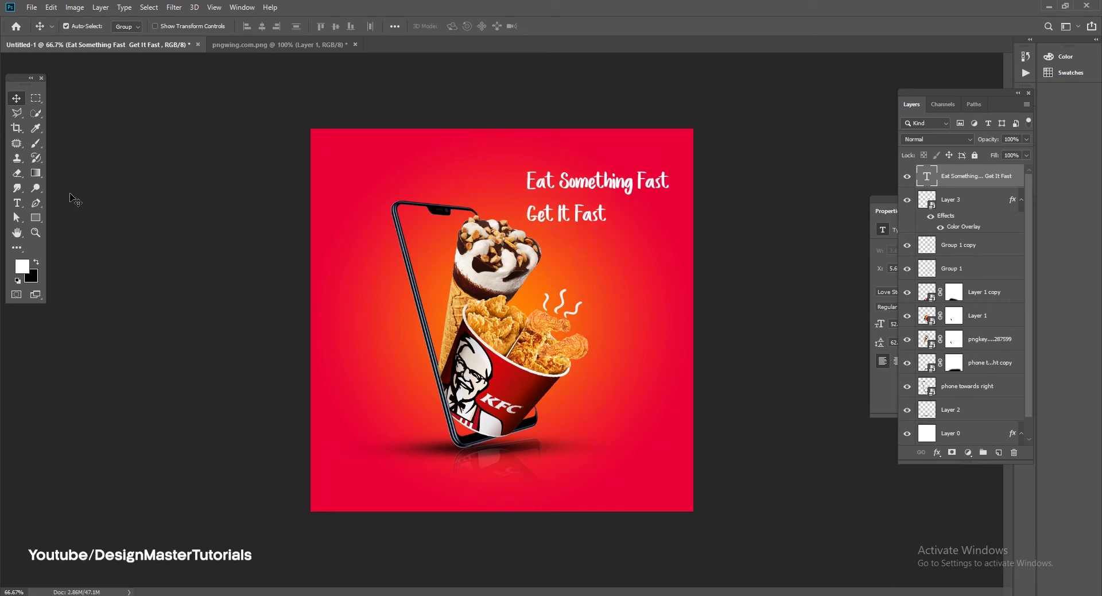
key(t)
drag(529, 210, 657, 223)
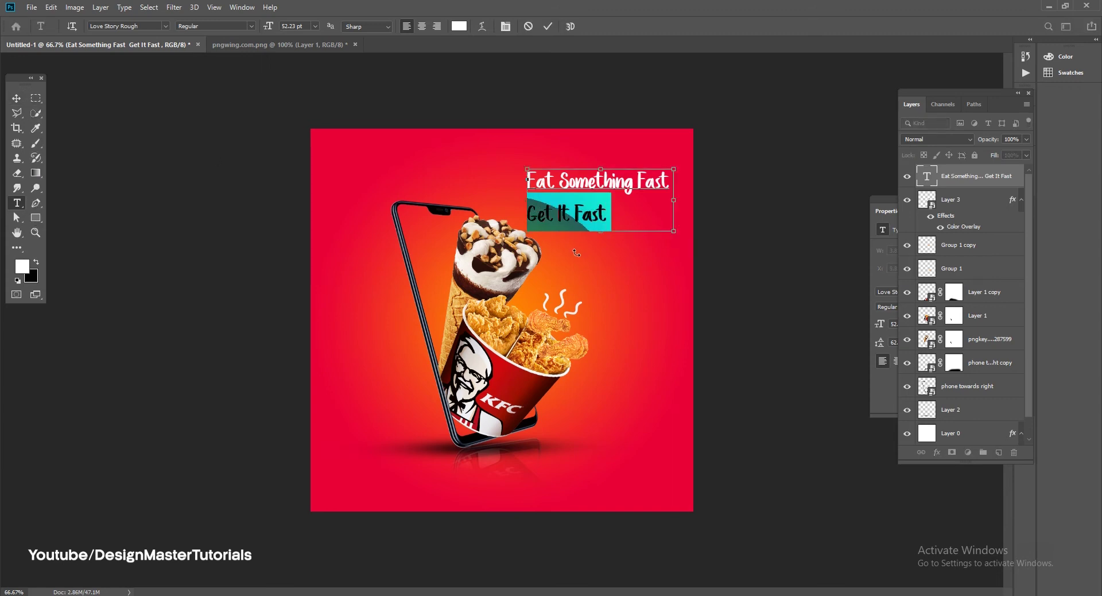
Keep 'Eat Something Fast' on one layer and make a duplicate layer below retyped as 'Get It Fast'
key(BackSpace)
key(ctrl+Return)
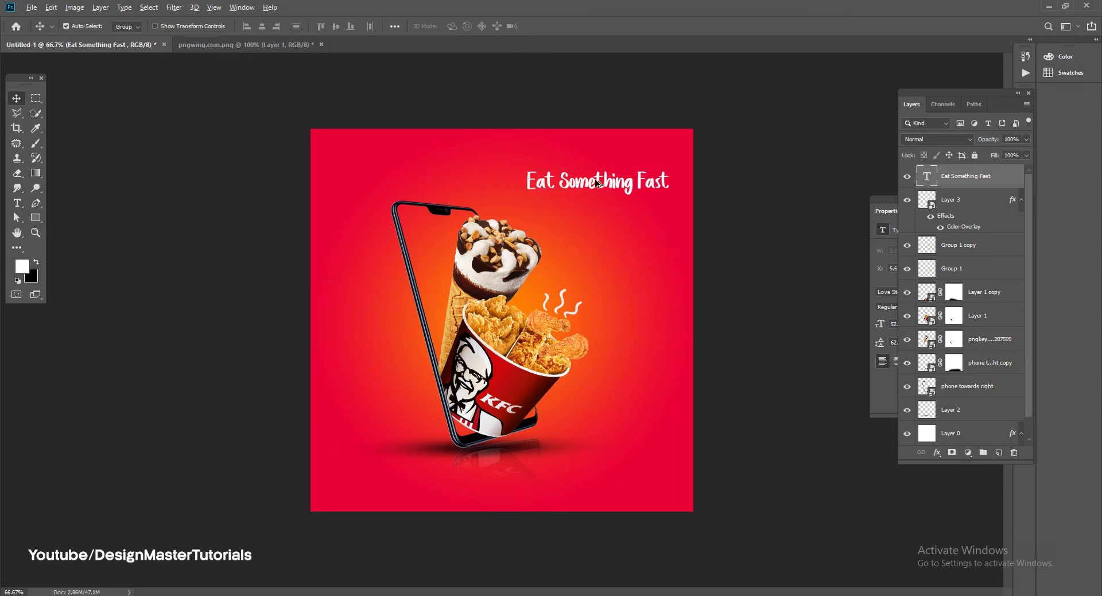
drag(591, 180, 591, 209)
triple_click(591, 210)
text(Get It Fast)
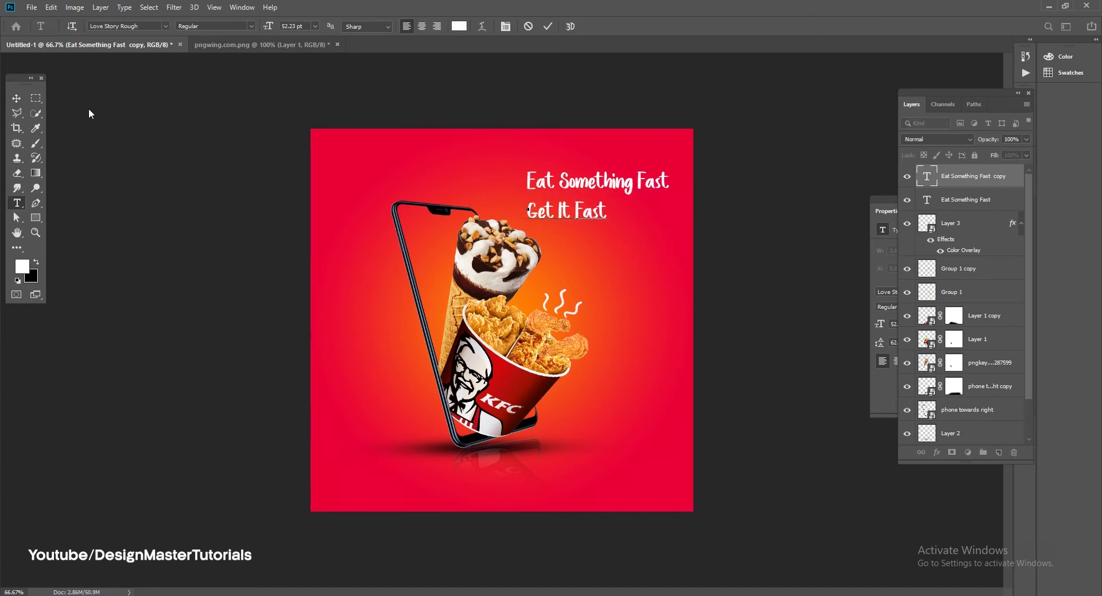
click(17, 98)
Nudge 'Get It Fast' up, then place the '07.10.2020_22.47.59_REC' dot pattern and scale it down
key(Up)
key(Up)
key(Up)
key(Up)
key(Up)
key(Up)
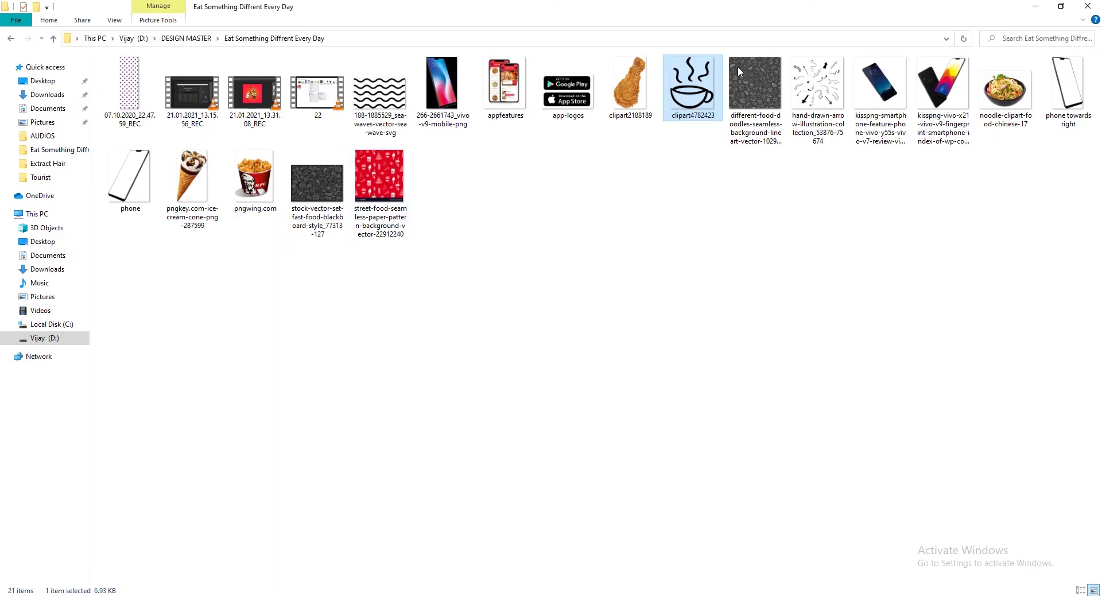
mouse_move(129, 91)
mouse_down()
mouse_move(458, 494)
mouse_move(342, 145)
mouse_up()
mouse_move(585, 529)
mouse_down()
mouse_move(496, 332)
mouse_move(479, 195)
mouse_move(332, 143)
mouse_up()
Fit the dot pattern into the top-left corner and give it a white Color Overlay
drag(356, 234, 333, 167)
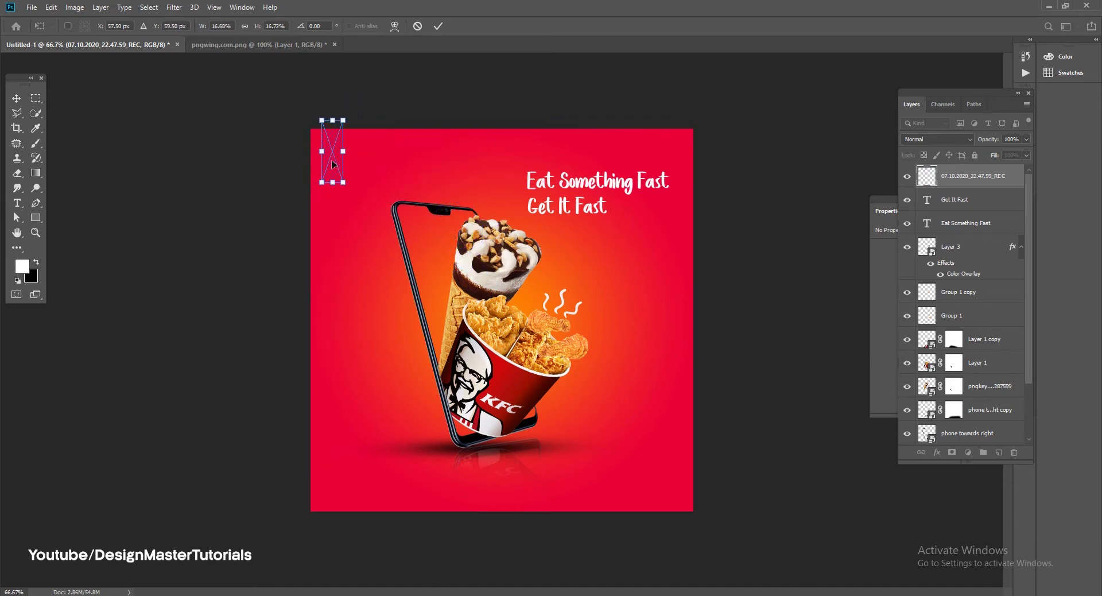
key(Return)
click(936, 452)
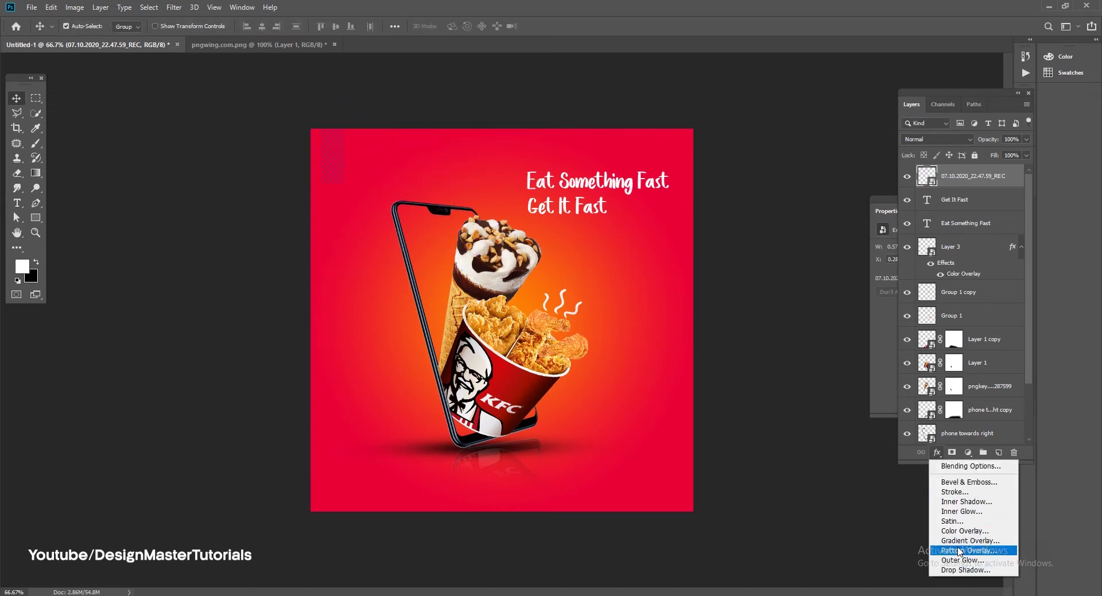
click(954, 531)
key(Return)
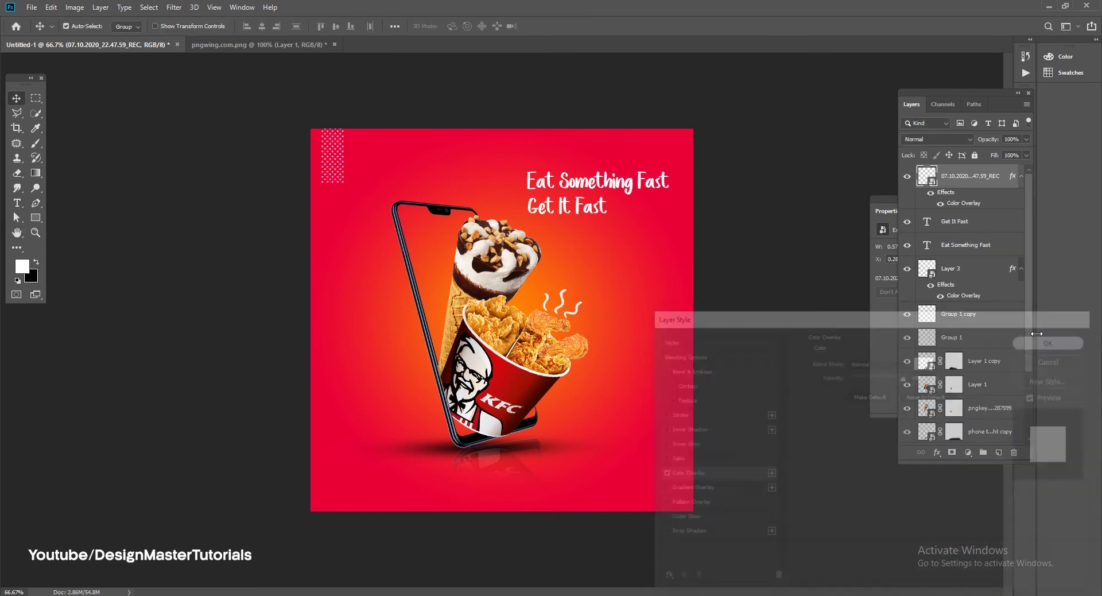
Enlarge the dot pattern slightly in the corner, then select the layer to stack the next image above
key(ctrl+t)
drag(322, 129, 301, 106)
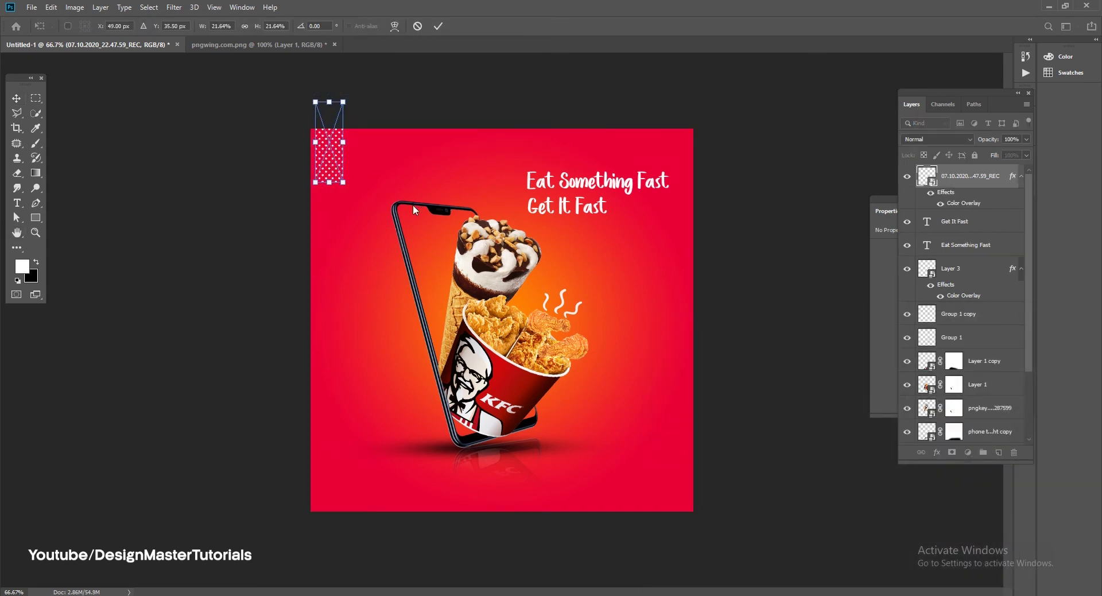
key(Return)
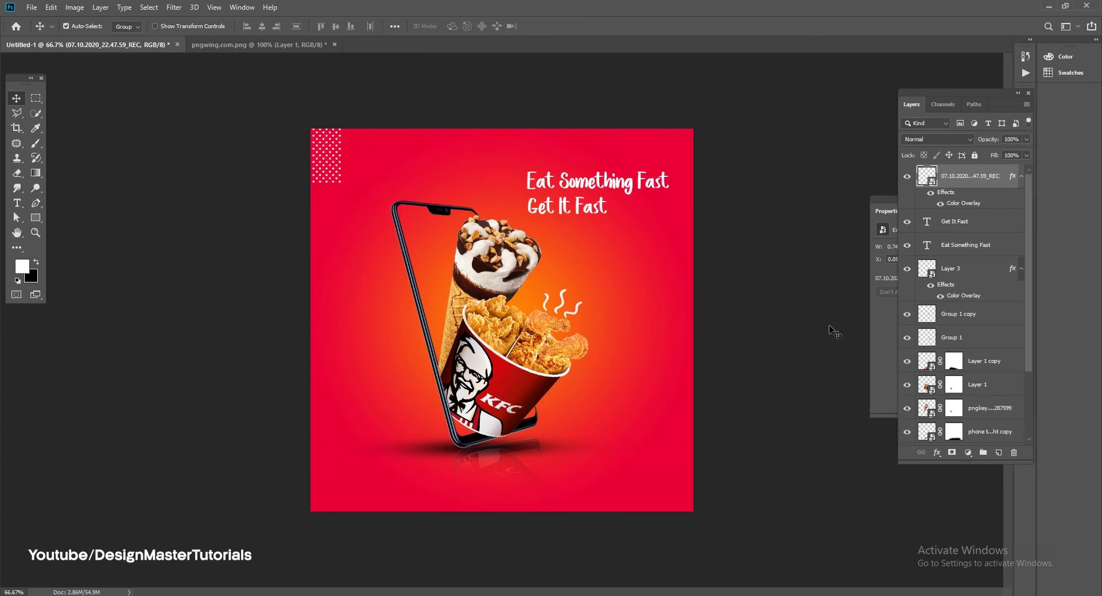
scroll(952, 390, down, 4)
click(953, 389)
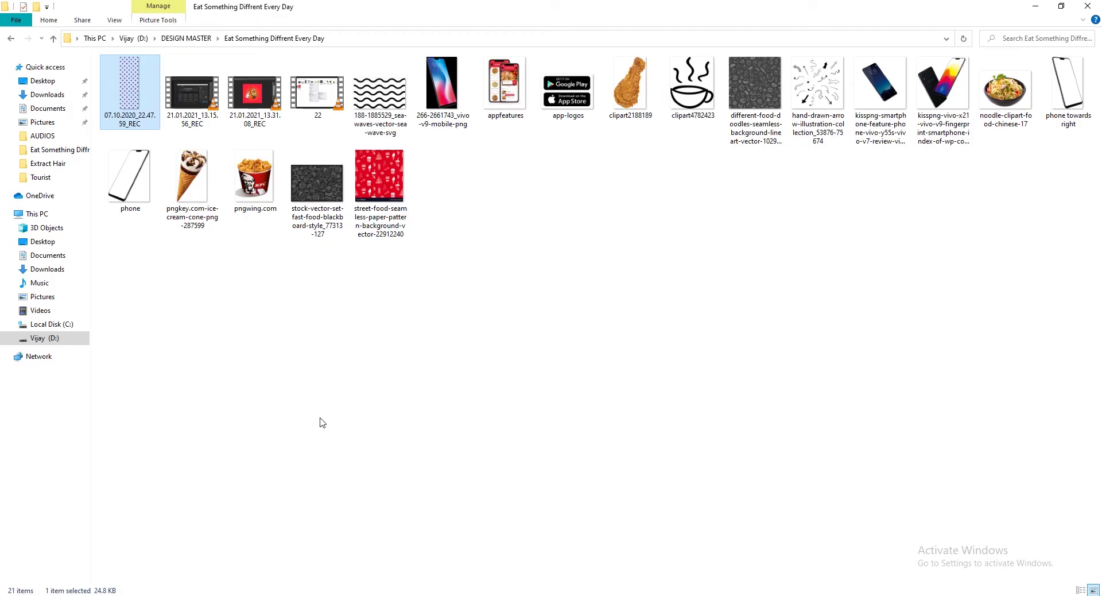
Place the food-doodles image, scaled to the poster's top-left quarter
key(alt+Tab)
mouse_move(746, 86)
mouse_down()
mouse_move(383, 591)
mouse_move(674, 454)
mouse_up()
drag(692, 511, 450, 268)
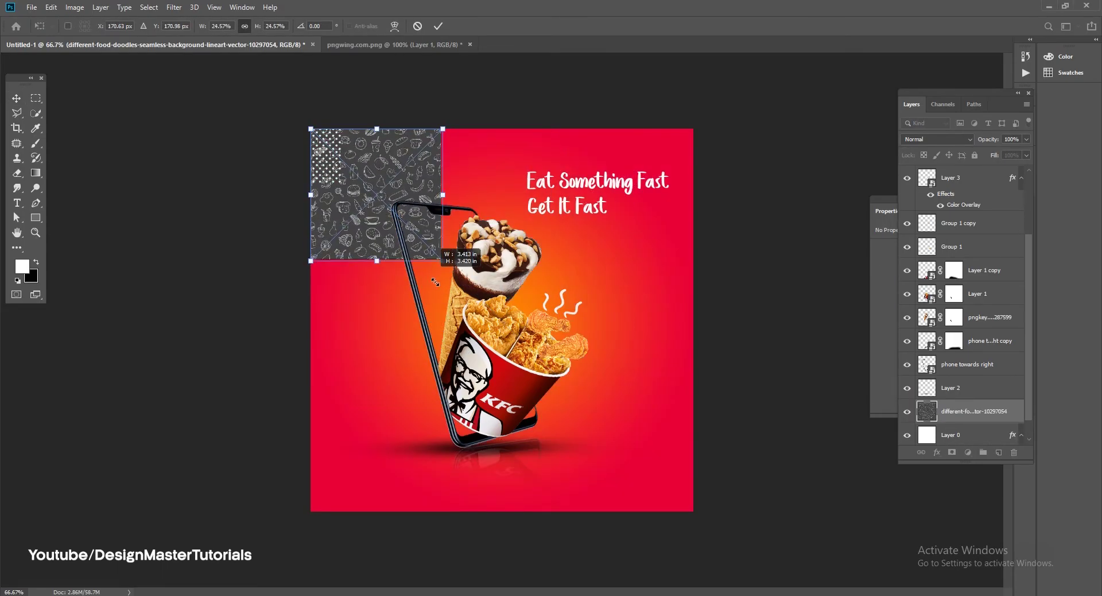
key(Return)
Duplicate the doodle tile beside and below the original, aligning the copies edge to edge
drag(388, 189, 471, 211)
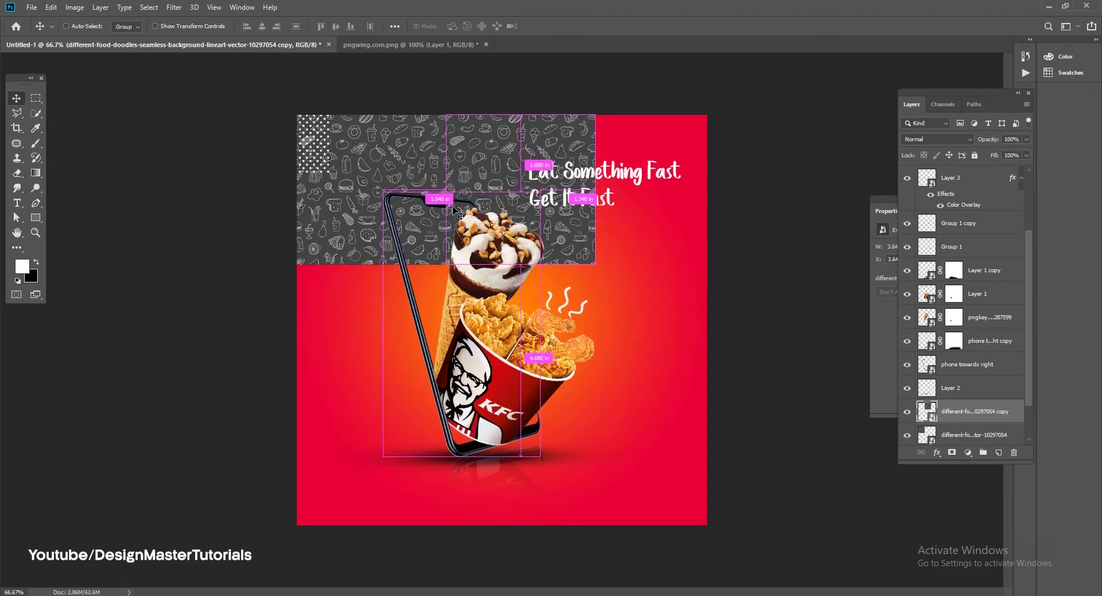
scroll(470, 211, up, 3)
scroll(517, 344, up, 5)
scroll(545, 410, down, 2)
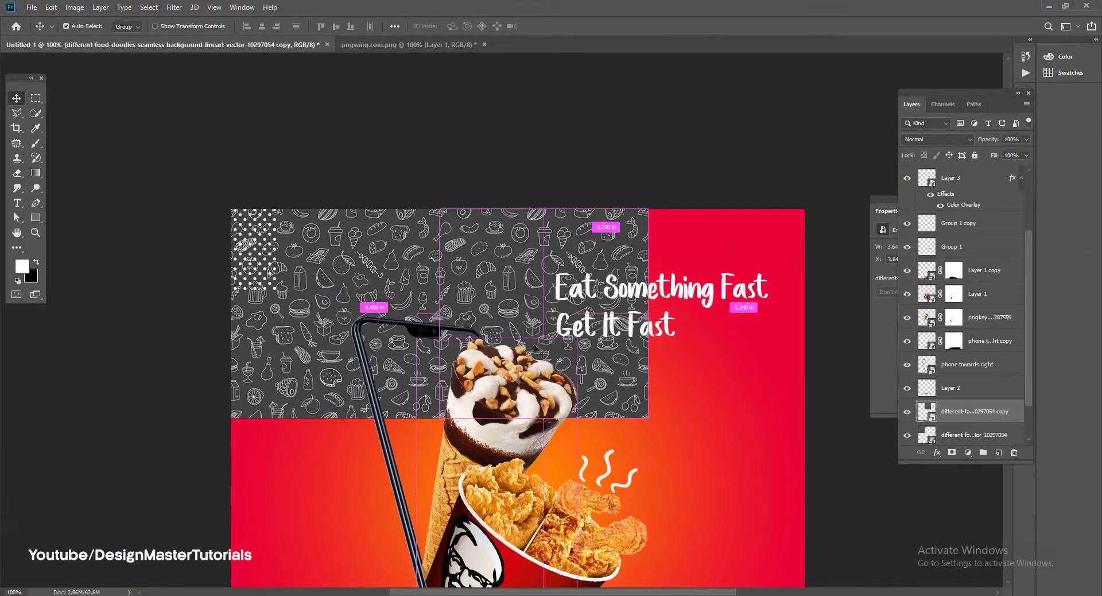
mouse_move(539, 265)
mouse_down()
mouse_move(731, 256)
mouse_move(749, 131)
mouse_move(750, 263)
mouse_move(527, 231)
mouse_up()
scroll(715, 277, down, 2)
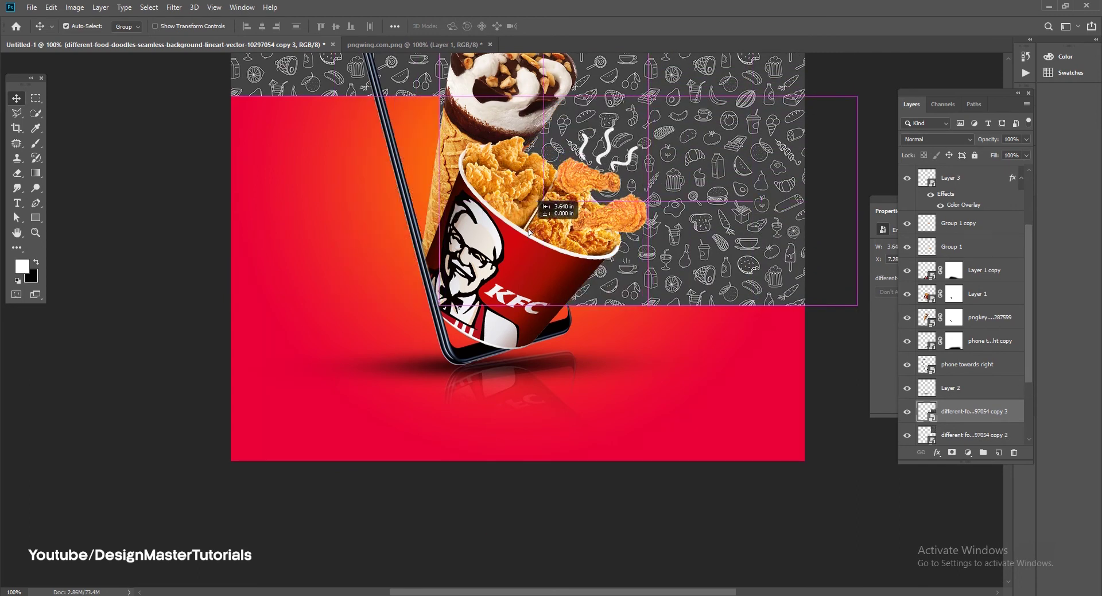
mouse_move(618, 103)
mouse_down()
mouse_move(559, 118)
mouse_move(538, 199)
mouse_move(595, 270)
mouse_up()
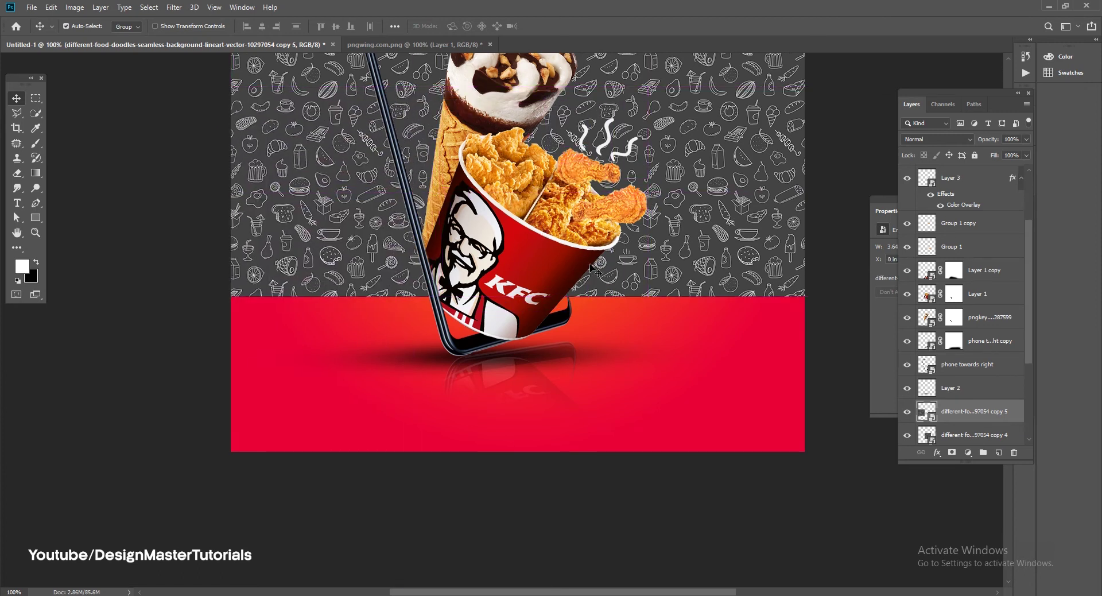
click(778, 116)
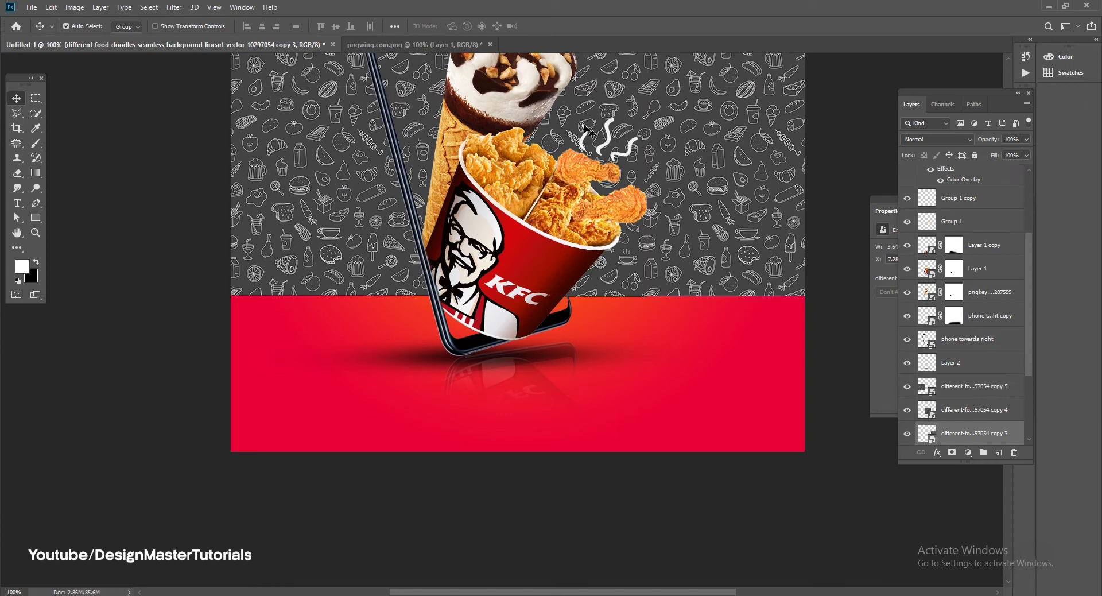
click(591, 127)
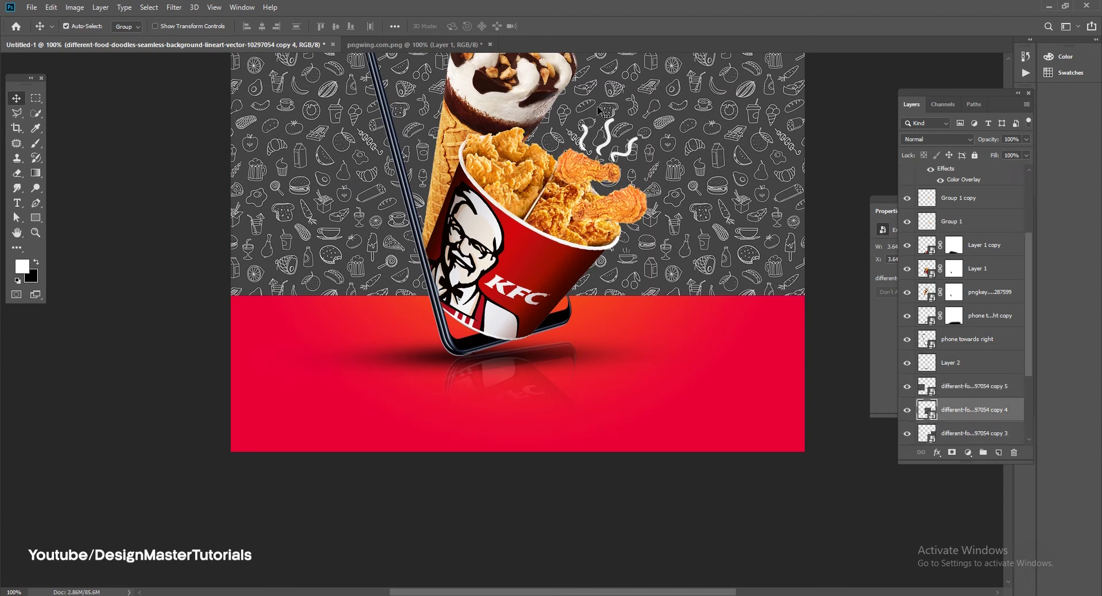
scroll(756, 292, up, 2)
click(761, 291)
Add doodle copies over the lower-right and lower-left red areas, nudging them to align
drag(761, 259, 766, 453)
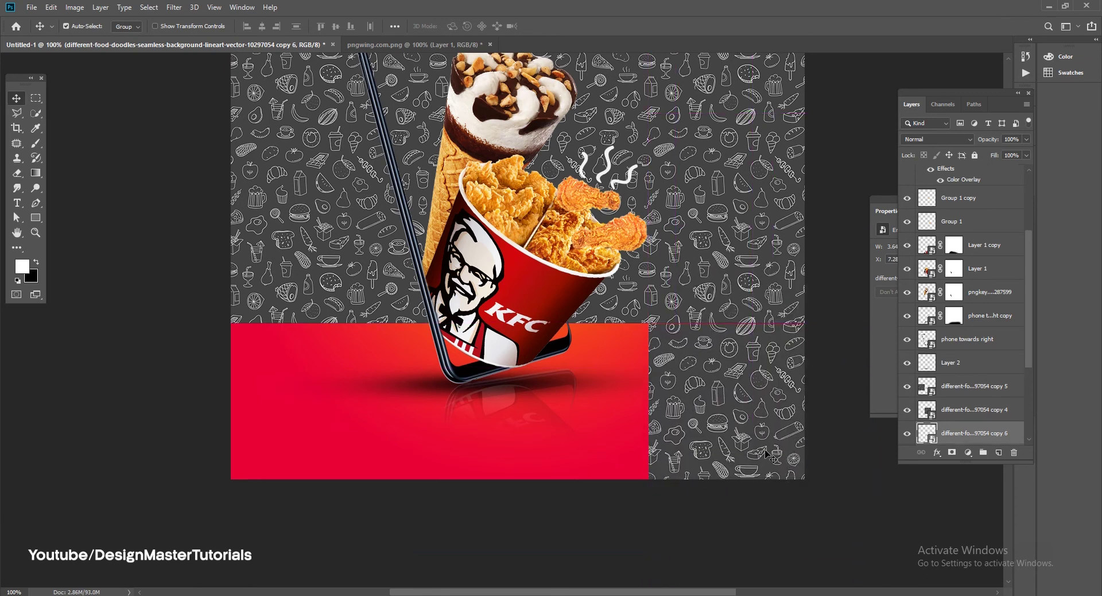
drag(767, 427, 556, 426)
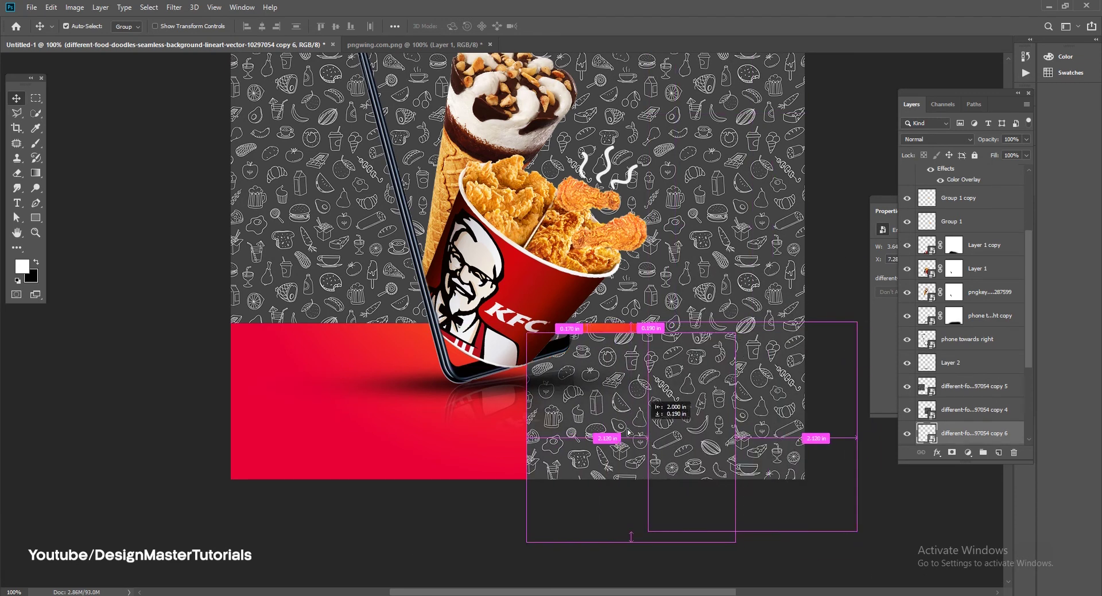
drag(760, 465, 776, 457)
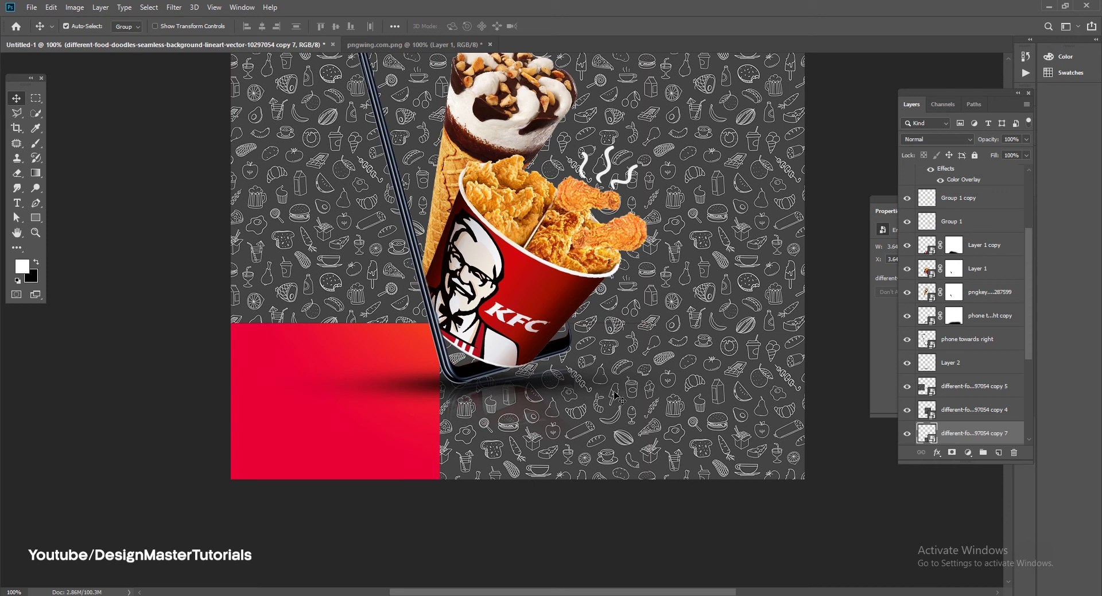
key(Left)
key(Right)
key(Right)
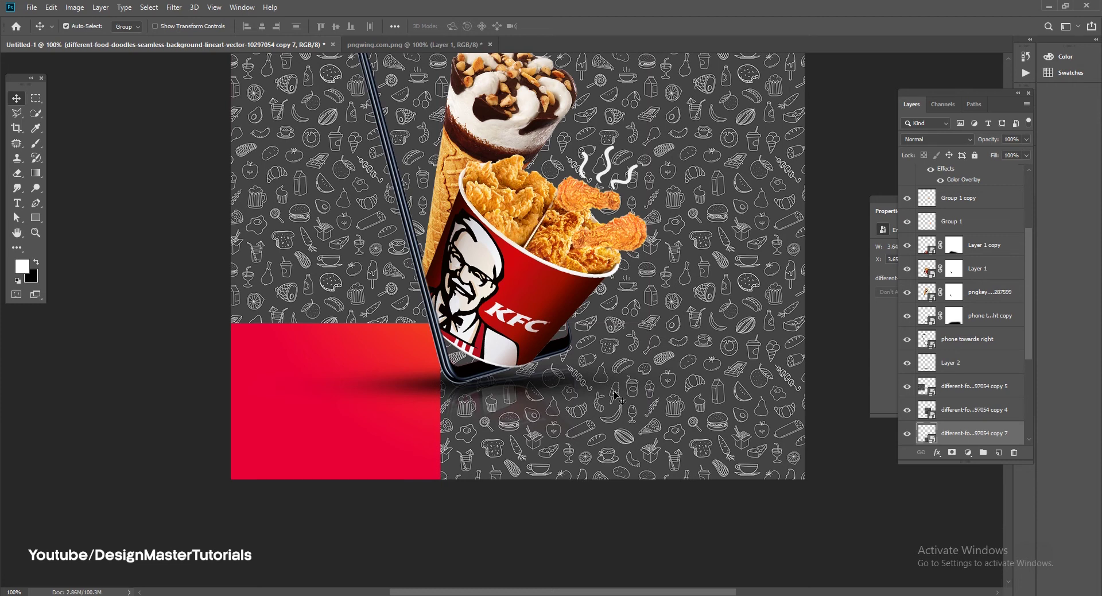
mouse_move(630, 386)
mouse_down()
mouse_move(365, 451)
mouse_move(393, 455)
mouse_up()
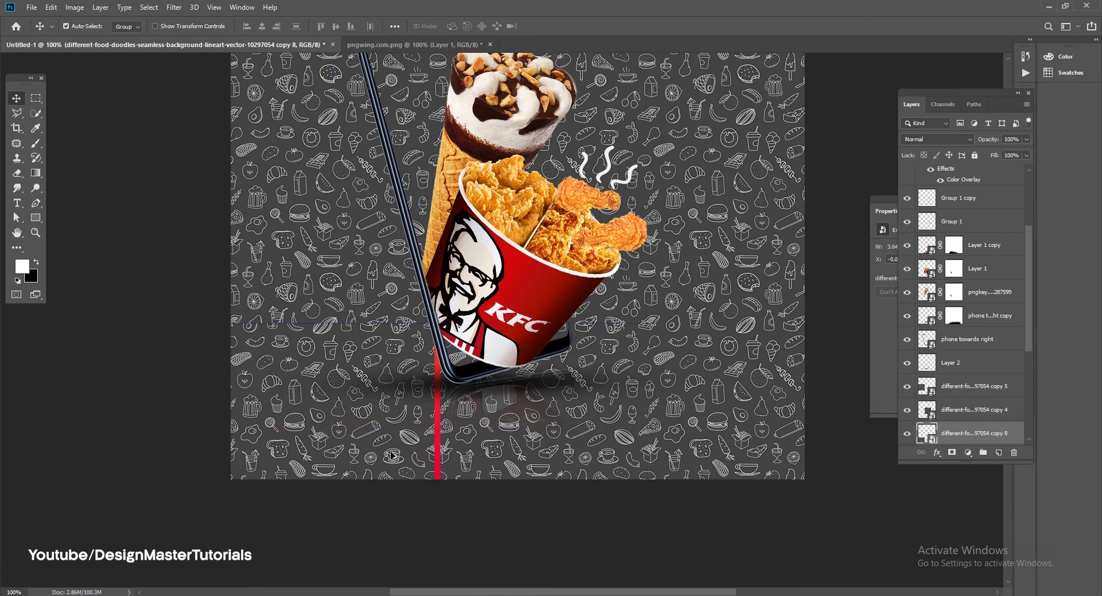
drag(474, 476, 487, 472)
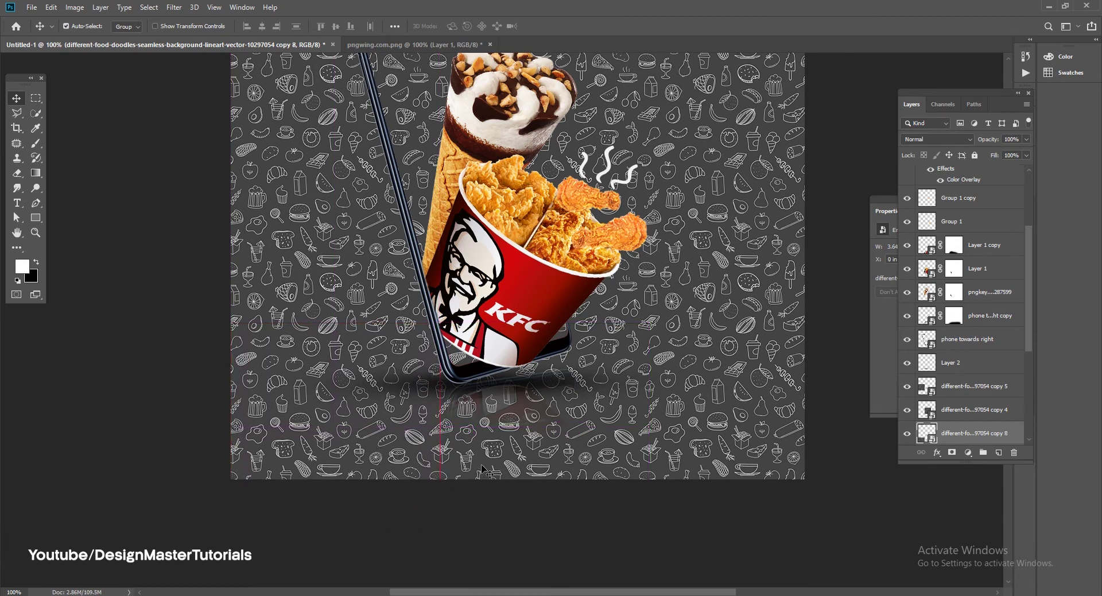
Zoom out to the whole poster and select all the doodle layers
key(ctrl+minus)
click(954, 387)
scroll(959, 345, down, 4)
shift+click(954, 388)
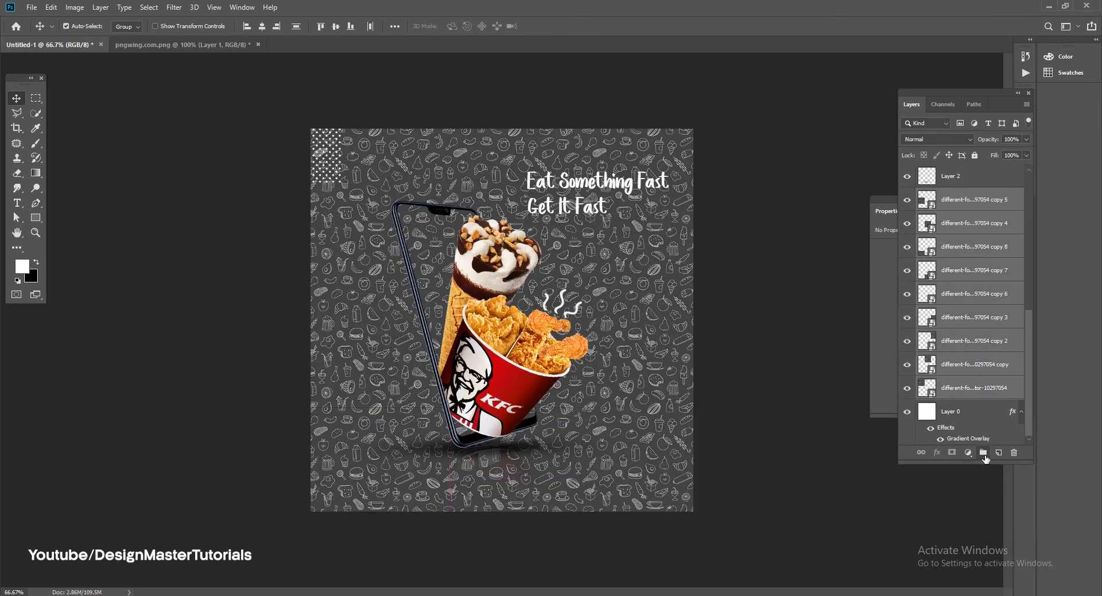
Group the doodle layers as Group 2 in Soft Light, convert it to a smart object, and add a layer mask
click(983, 453)
click(942, 140)
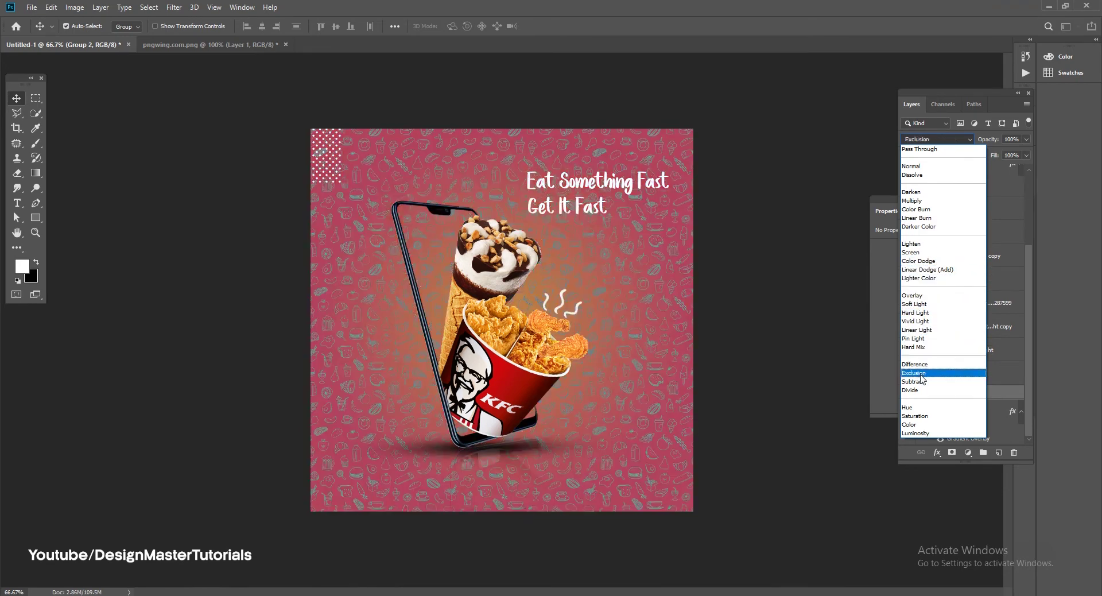
click(923, 305)
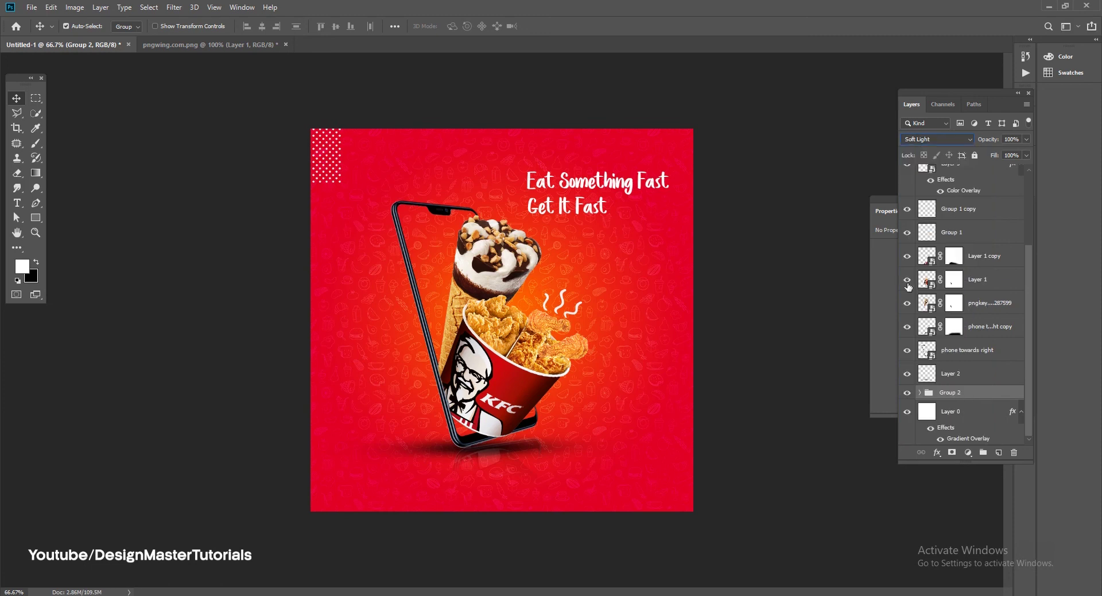
key(ctrl+1)
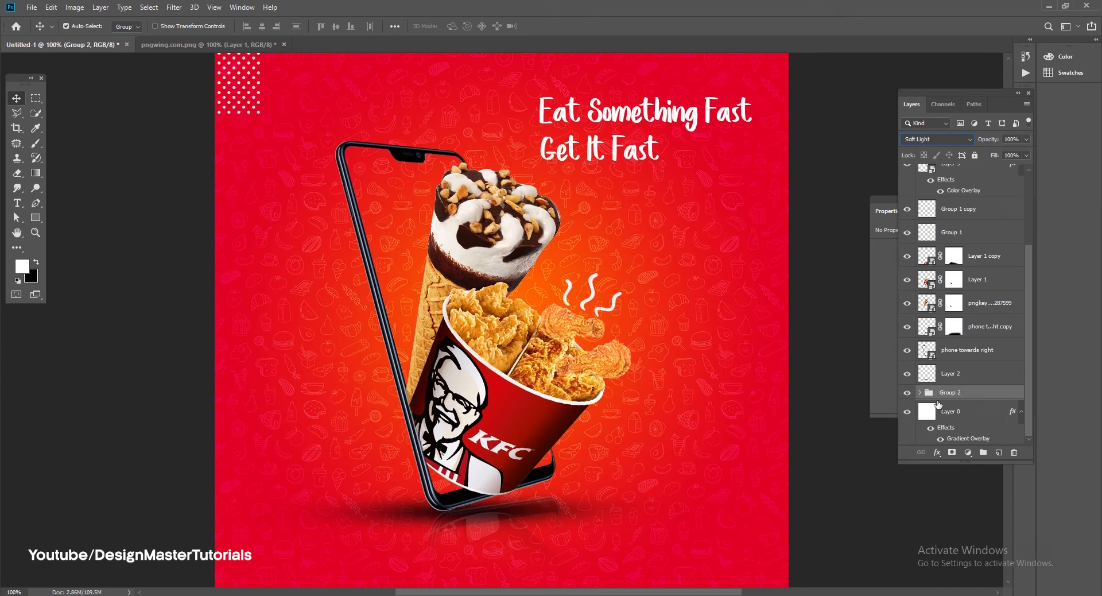
right_click(950, 395)
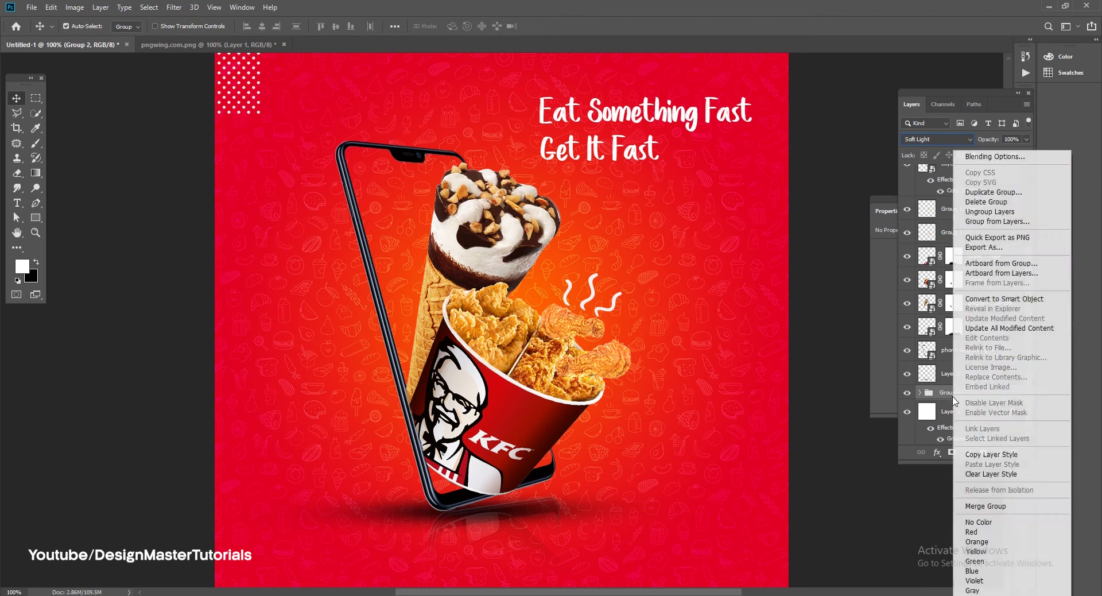
click(997, 299)
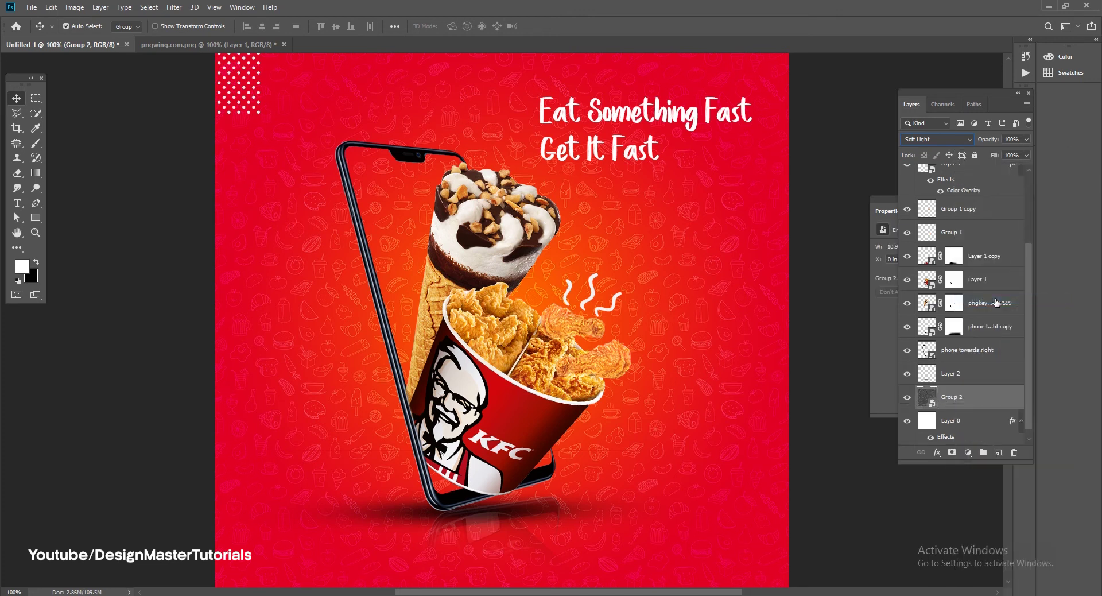
click(948, 453)
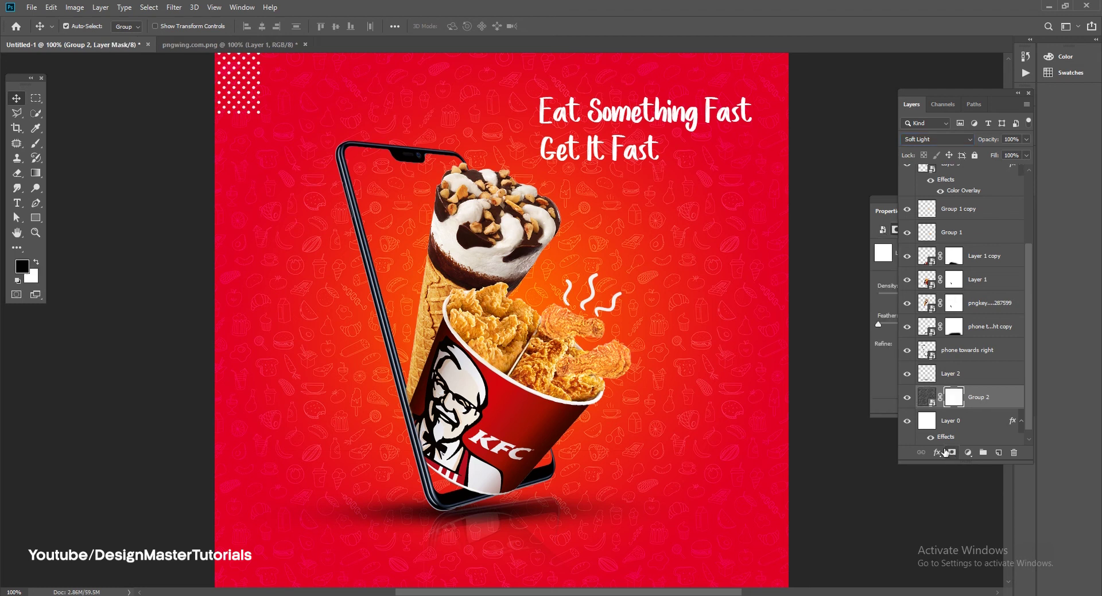
Paint Group 2's mask with a soft brush to fade the doodles behind the food
click(35, 143)
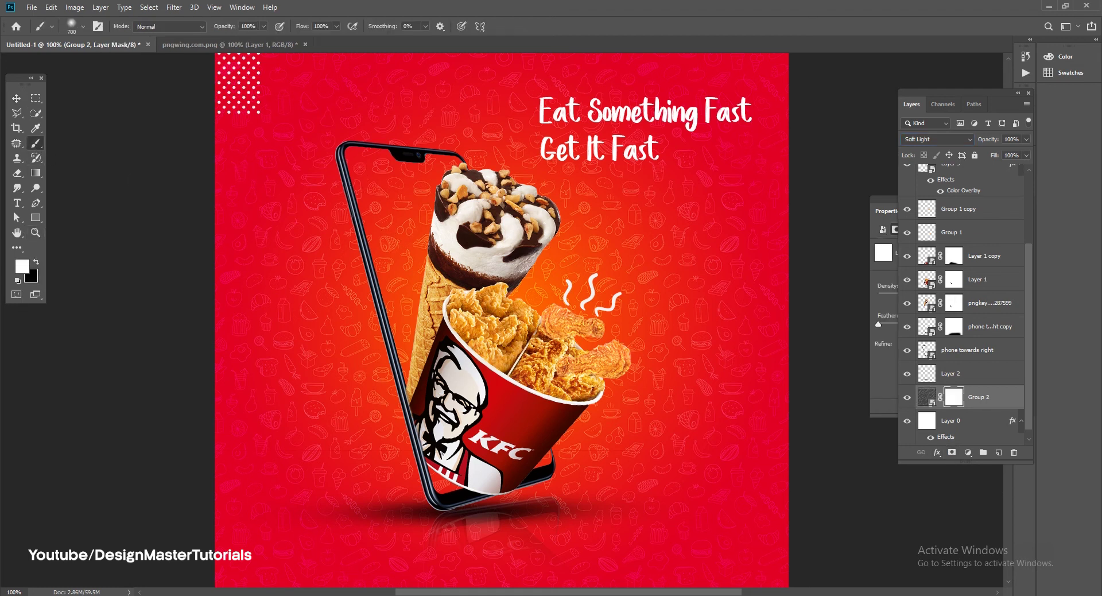
click(511, 282)
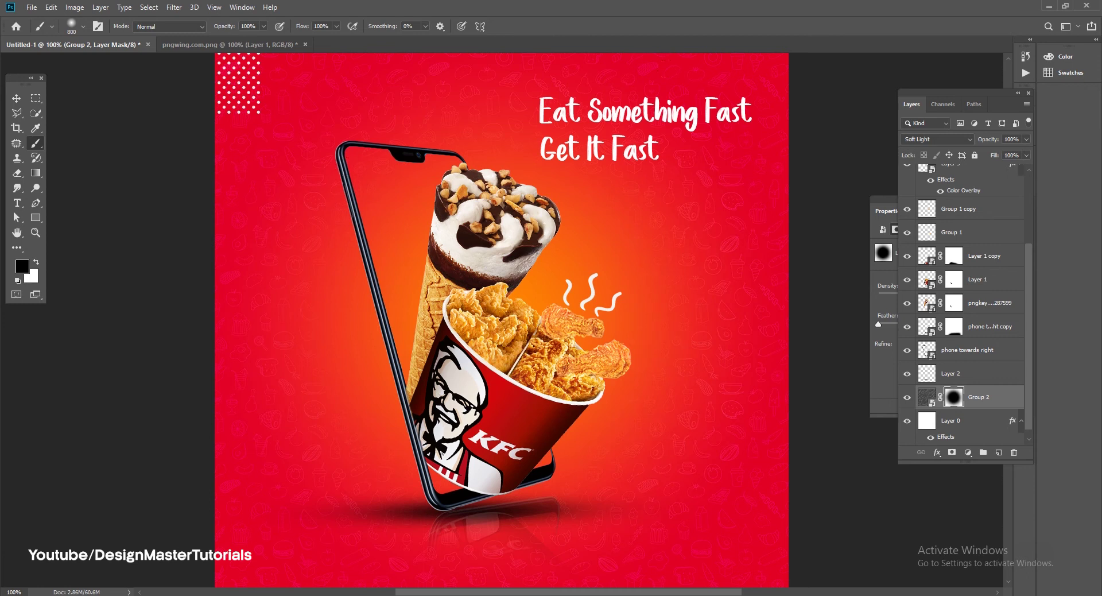
key(ctrl+minus)
Lower Layer 2's opacity to 51%
click(16, 98)
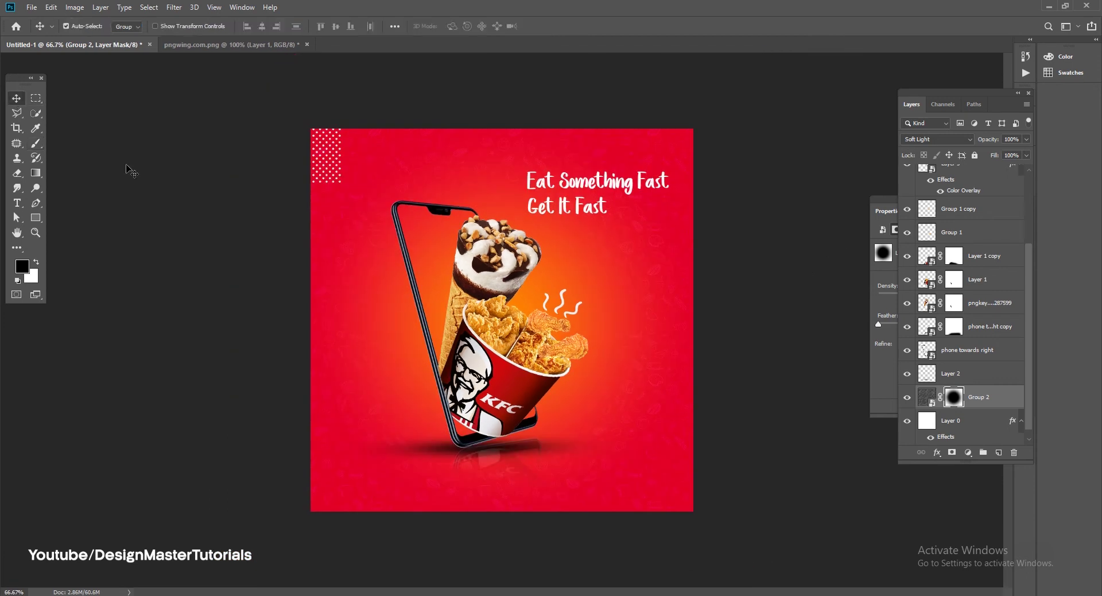
click(414, 452)
click(1026, 139)
drag(1020, 153, 1006, 154)
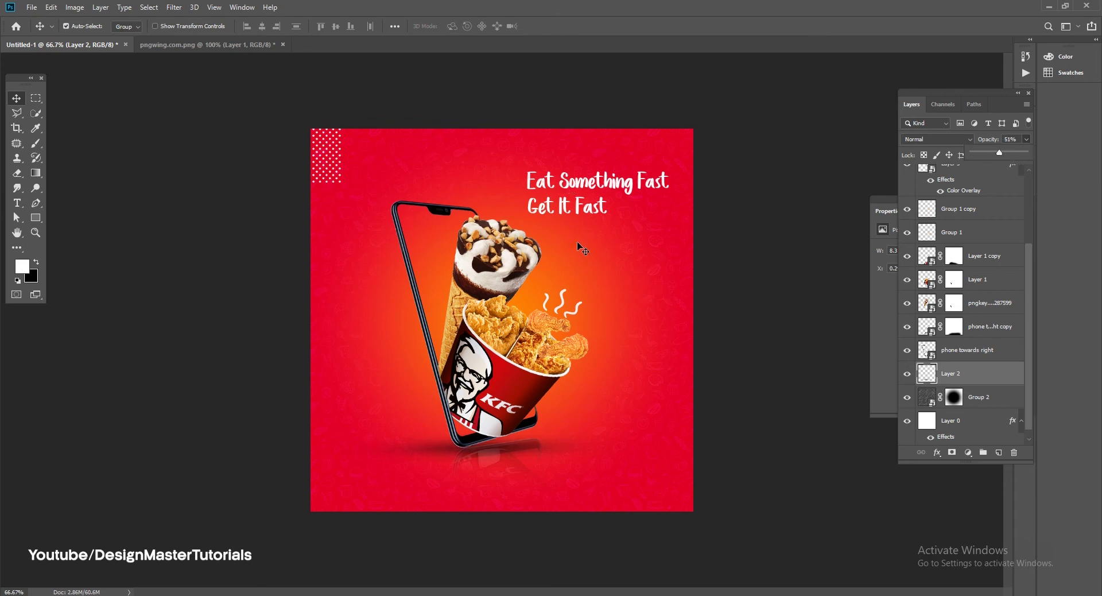
key(ctrl+1)
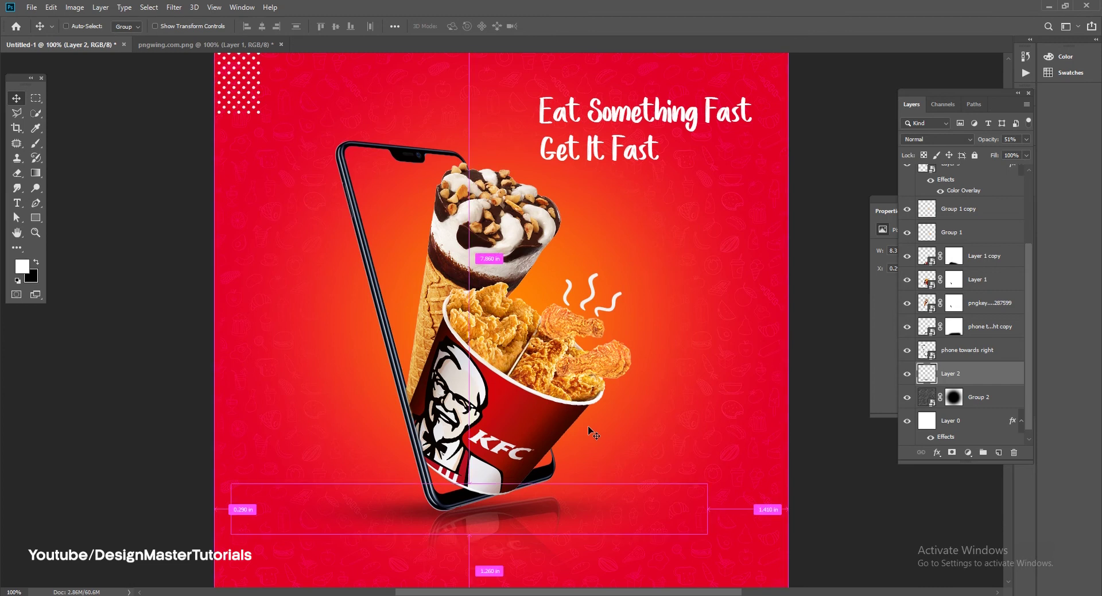
key(ctrl+0)
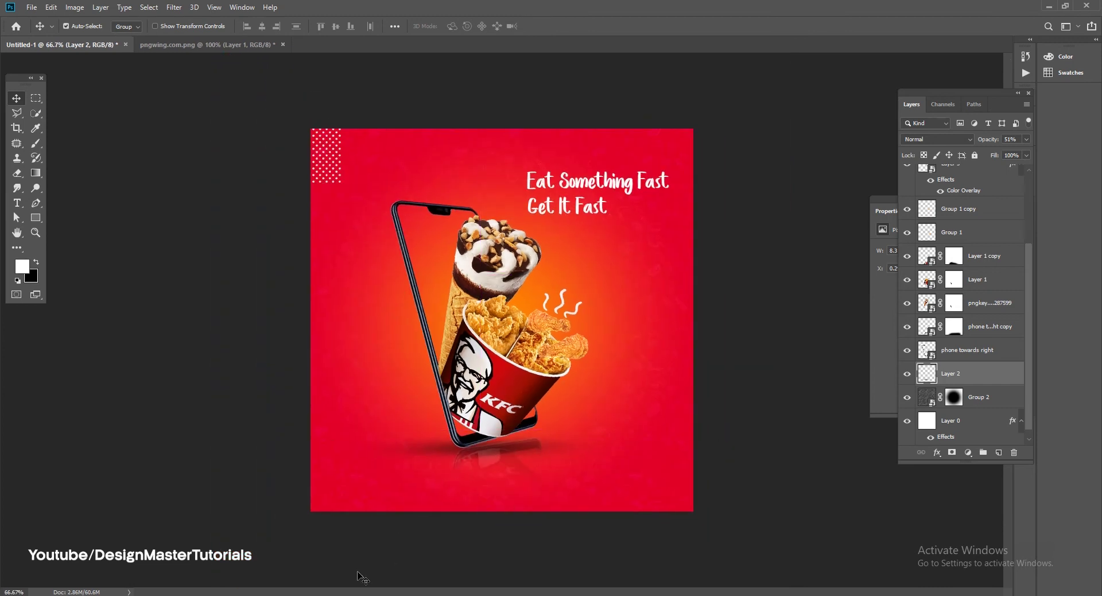
Open the hand-drawn arrow image in Photoshop from the project folder
key(alt+Tab)
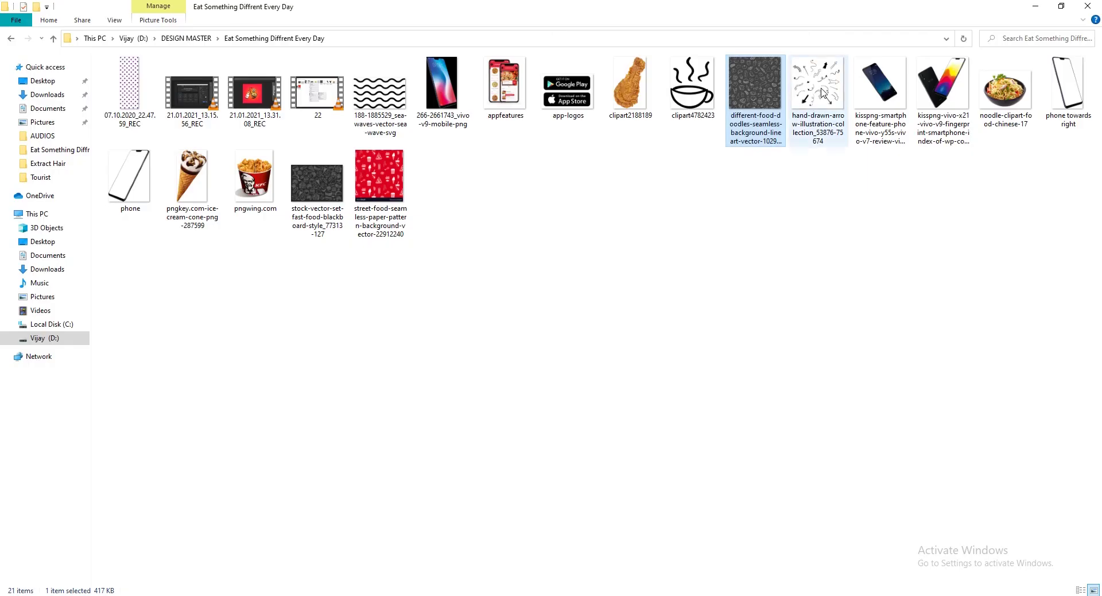
right_click(822, 92)
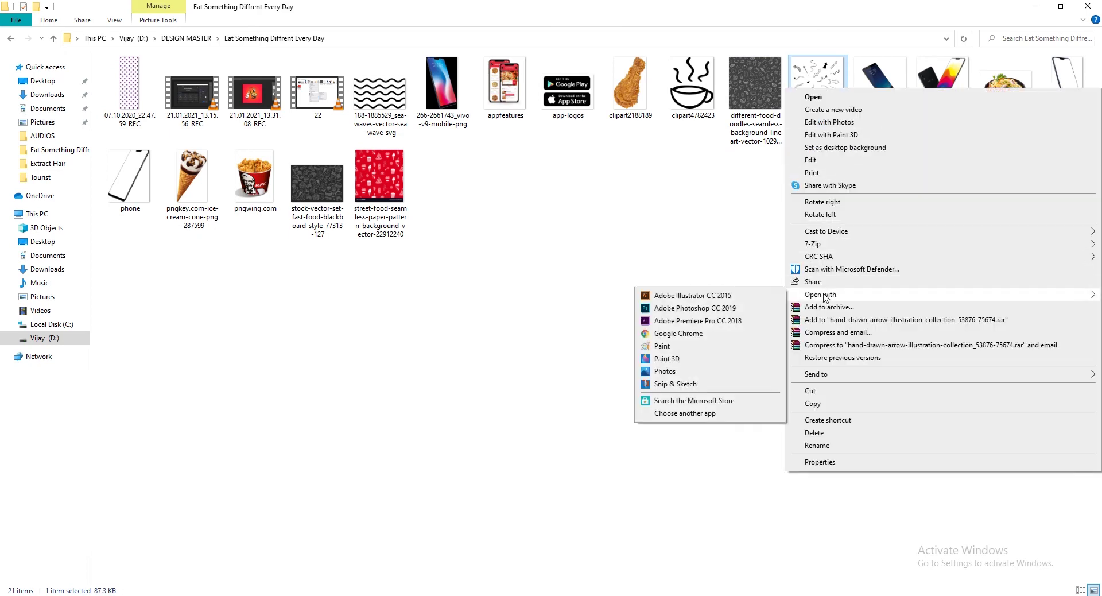
mouse_move(819, 294)
click(689, 308)
Unlock the arrow sheet's background and copy the curved arrow onto its own layer
click(507, 234)
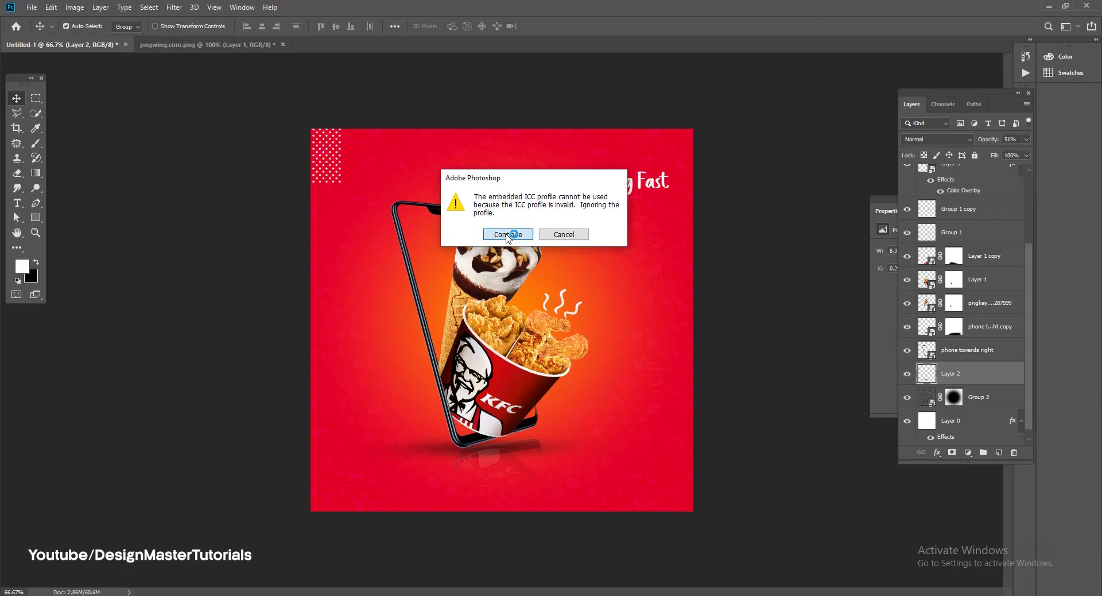
click(1013, 178)
click(36, 98)
drag(335, 324, 412, 378)
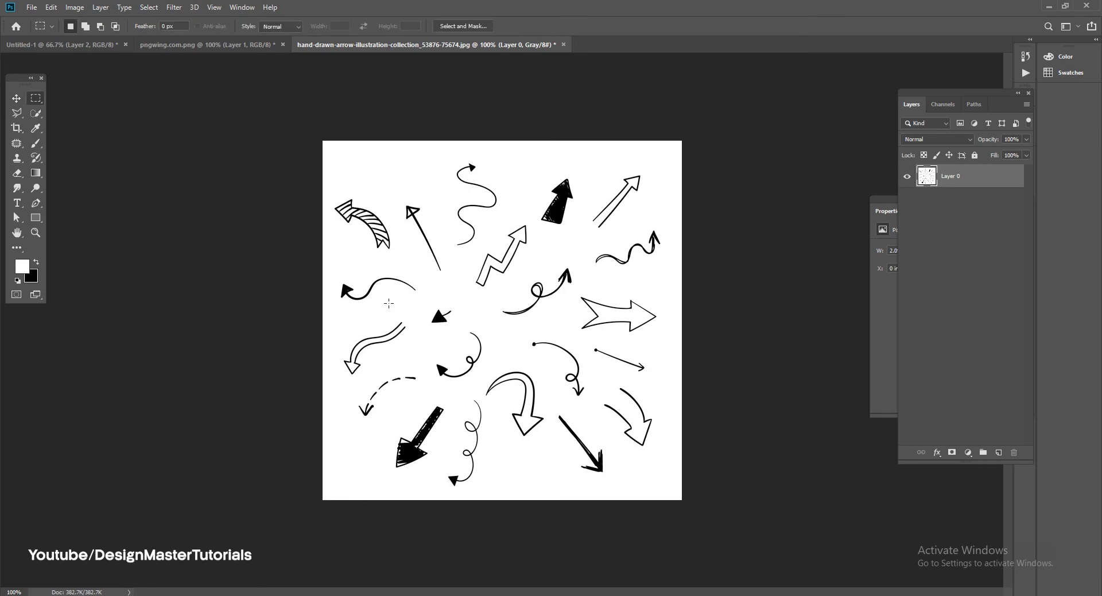
drag(486, 363, 555, 457)
key(ctrl+j)
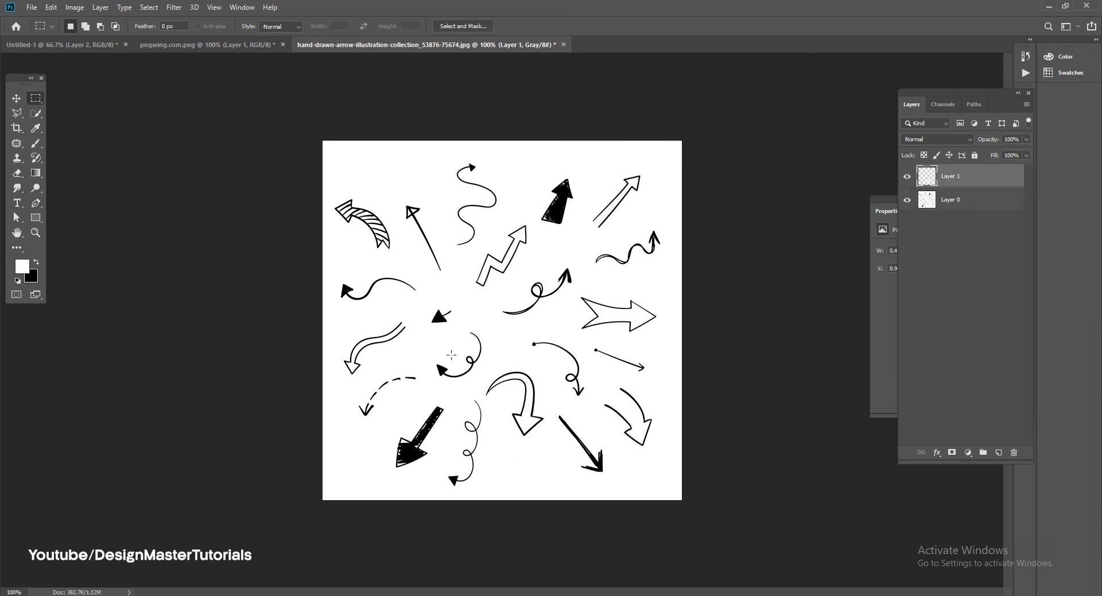
Copy the curly arrow to a new layer and drag both arrow layers into the poster
drag(422, 326, 488, 385)
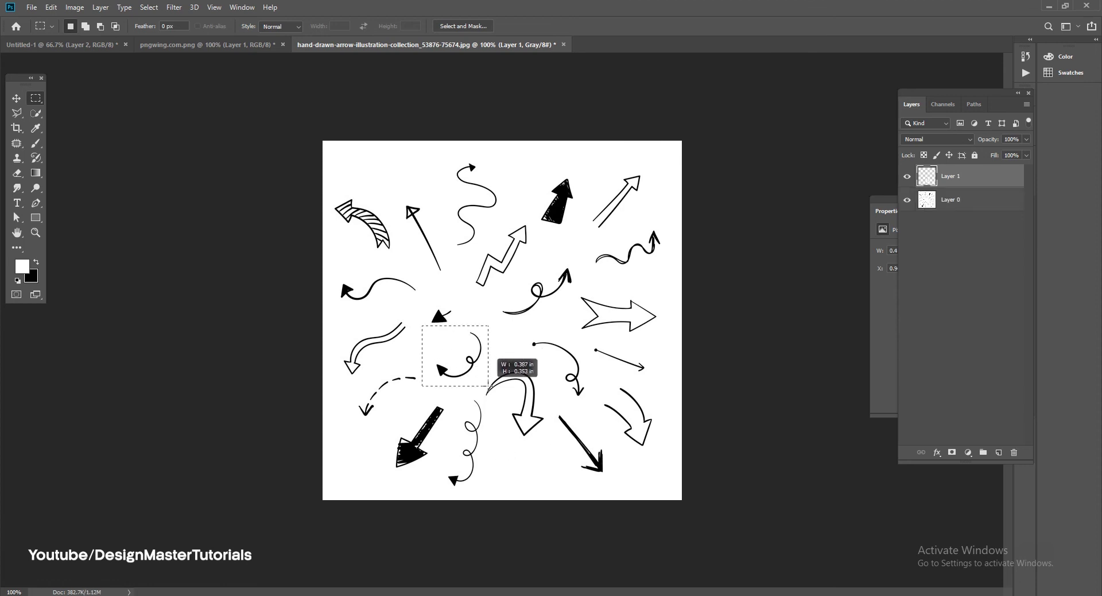
key(ctrl+j)
shift+click(948, 200)
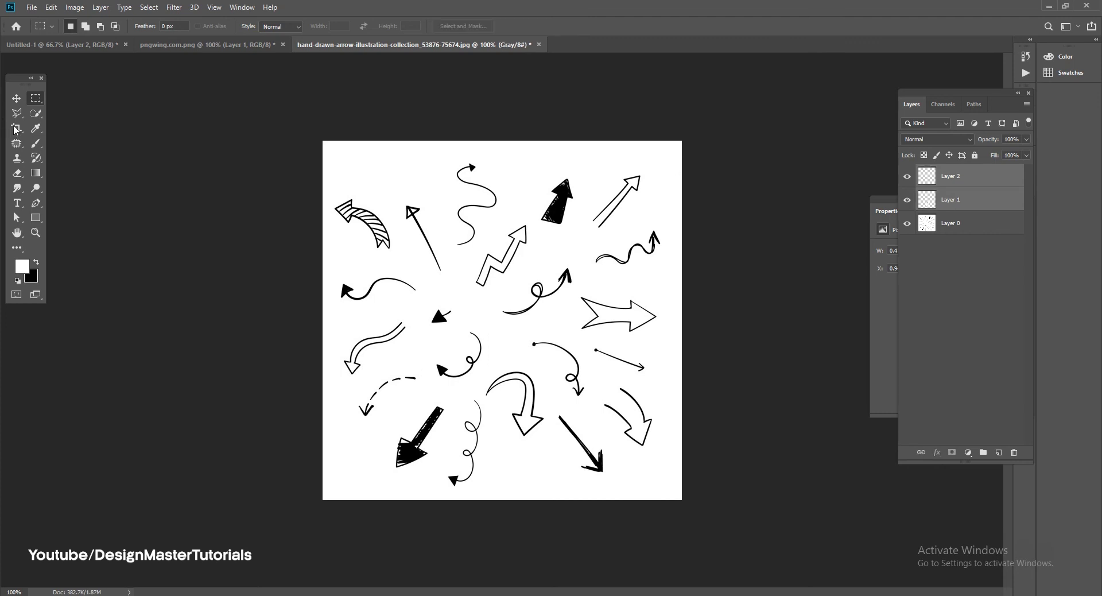
key(v)
mouse_move(949, 183)
mouse_down()
mouse_move(150, 85)
mouse_move(603, 313)
mouse_up()
Position the arrow (Layer 4) lower right, beside the bucket
drag(527, 299, 618, 251)
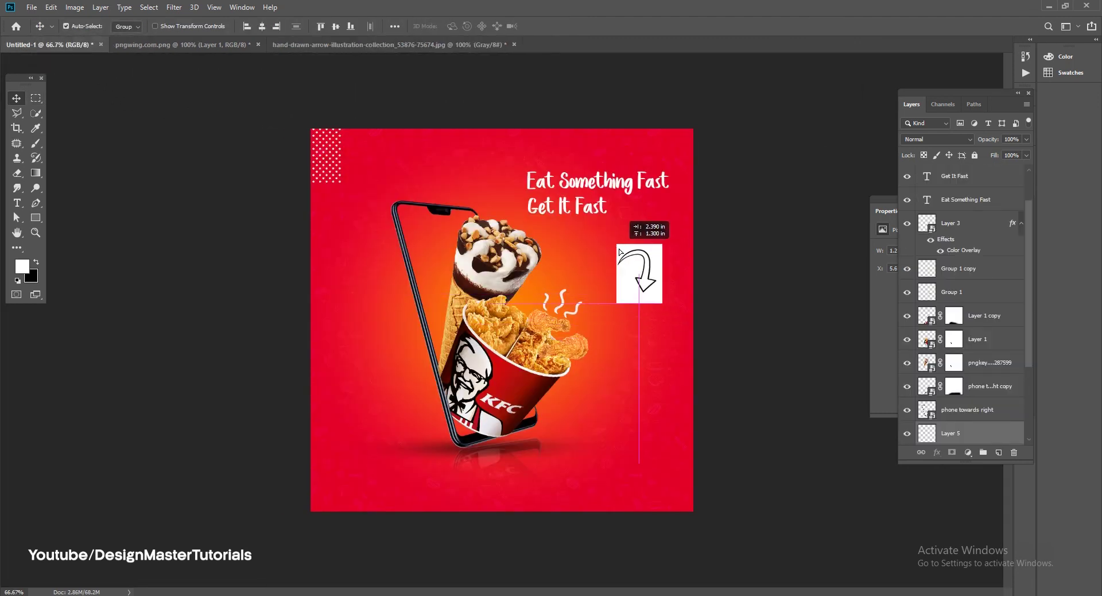
scroll(971, 444, down, 4)
click(948, 341)
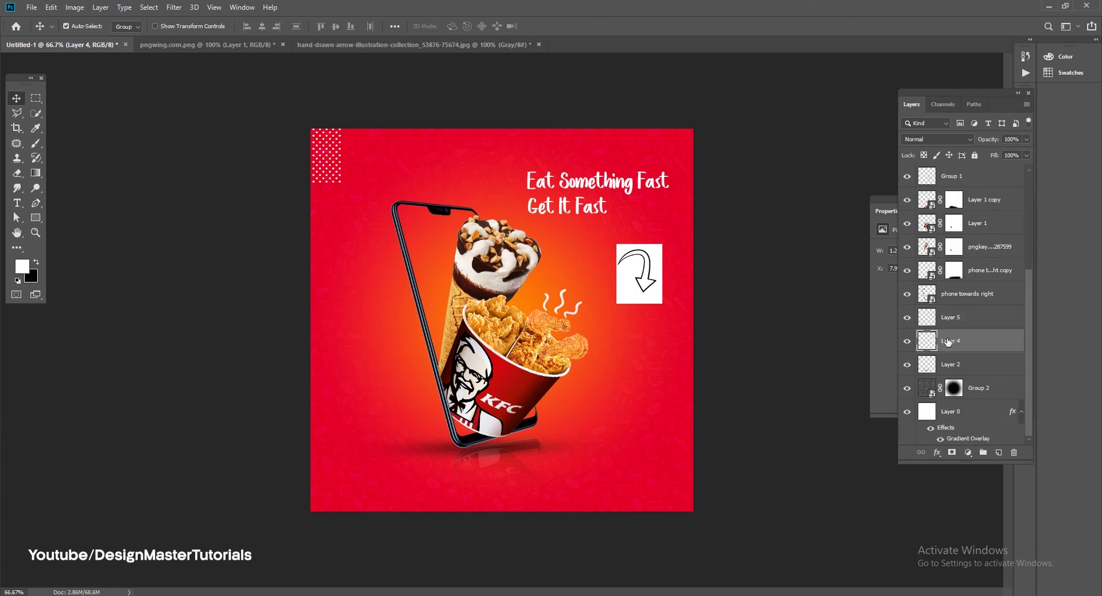
key(ctrl+t)
drag(630, 279, 604, 405)
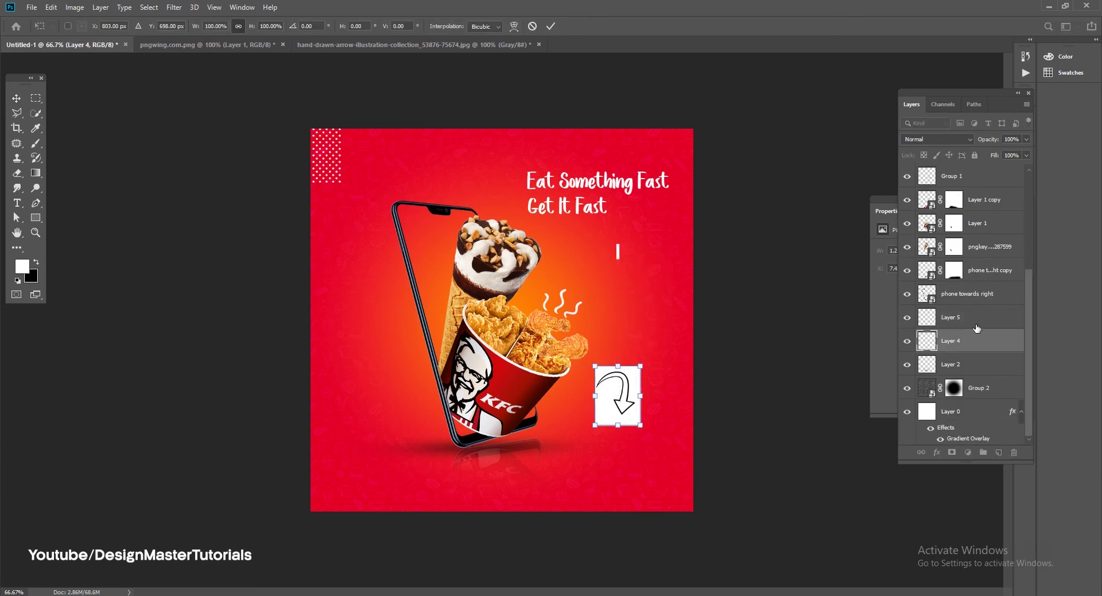
key(Return)
click(957, 321)
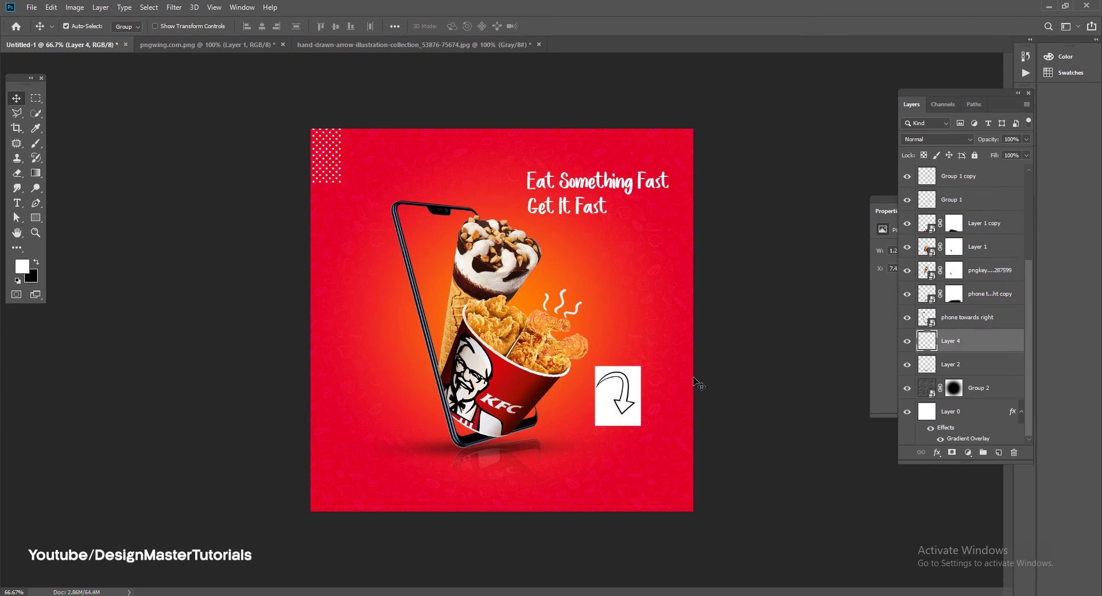
On the arrow sheet, delete the copied arrow layers and marquee the curved outline arrow
click(332, 48)
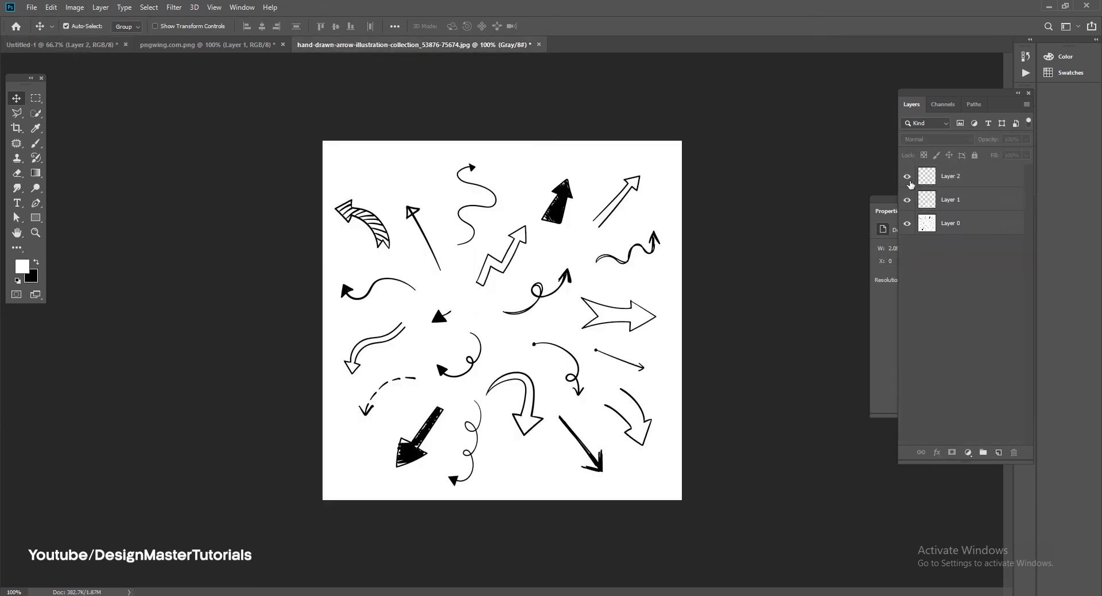
click(957, 205)
key(Delete)
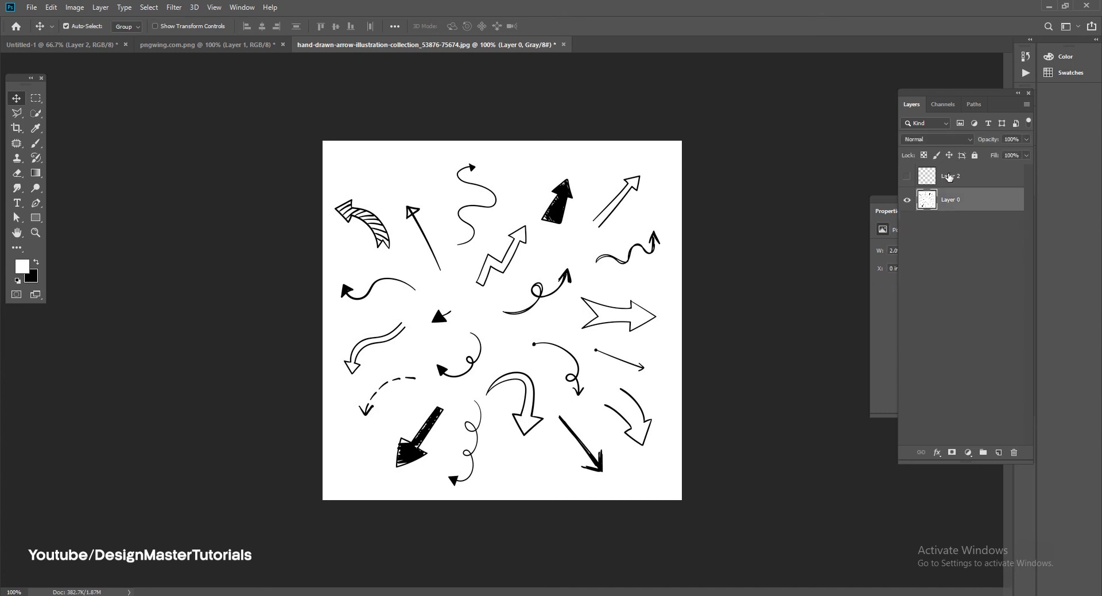
click(945, 177)
key(Delete)
click(38, 101)
drag(480, 367, 548, 449)
Copy the curved arrow and the small curled arrow onto their own layers
key(ctrl+j)
drag(424, 326, 486, 384)
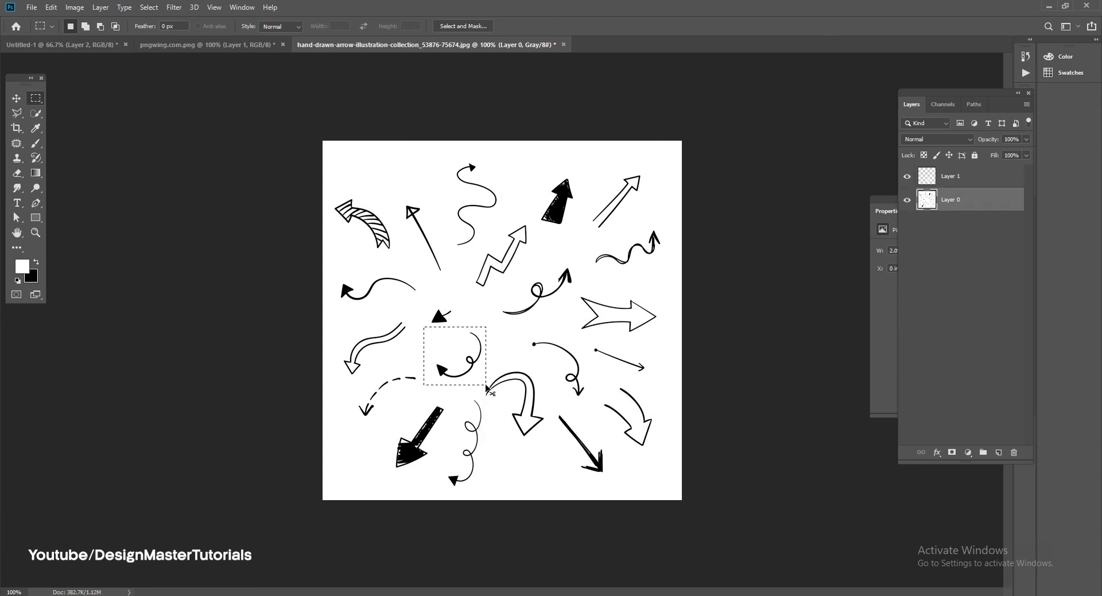
key(ctrl+j)
key(v)
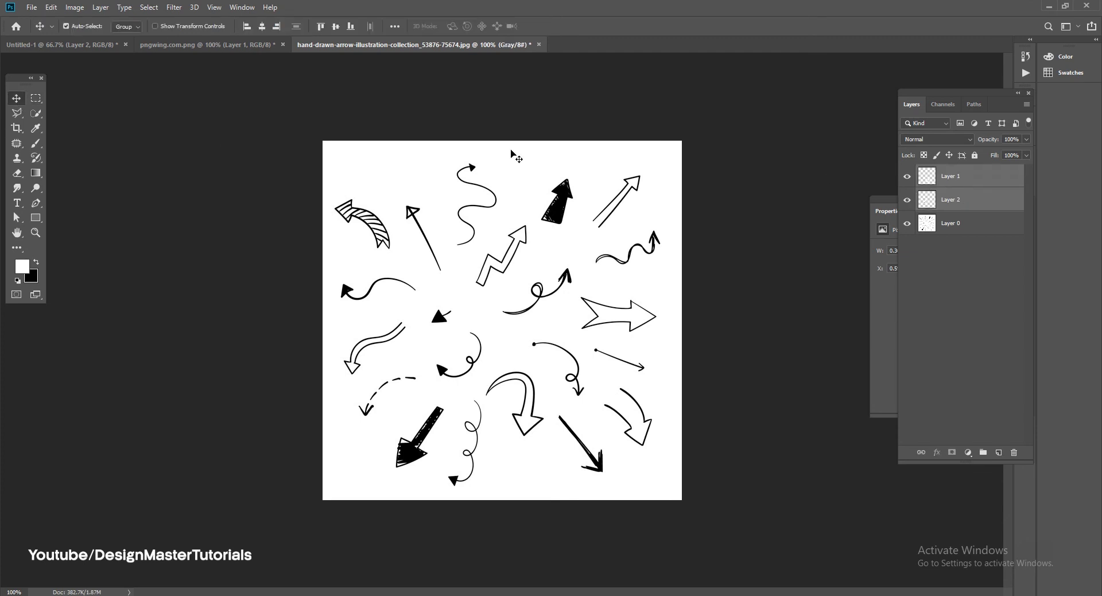
Duplicate the two arrow layers into the Untitled-1 document
right_click(954, 190)
click(836, 174)
click(513, 212)
click(506, 222)
click(645, 169)
In the poster, move the boxed arrow to the upper right
key(ctrl+Tab)
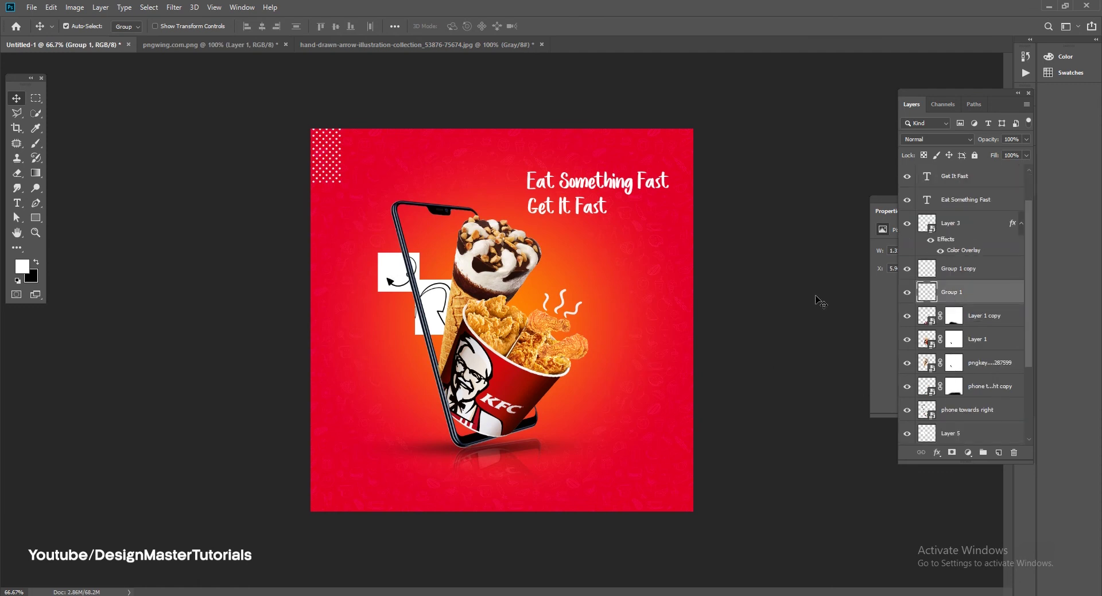
drag(396, 271, 616, 268)
right_click(43, 119)
click(80, 126)
Set Layers 4 and 5 to Divide blending and drag Layer 5's arrow toward the headline
click(937, 139)
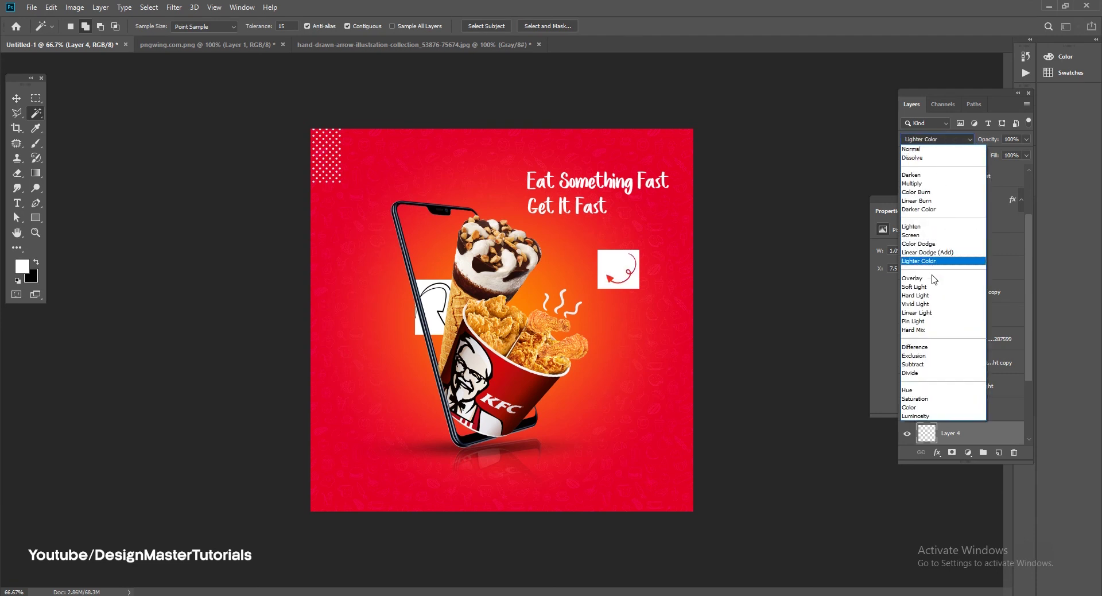
click(927, 373)
click(944, 414)
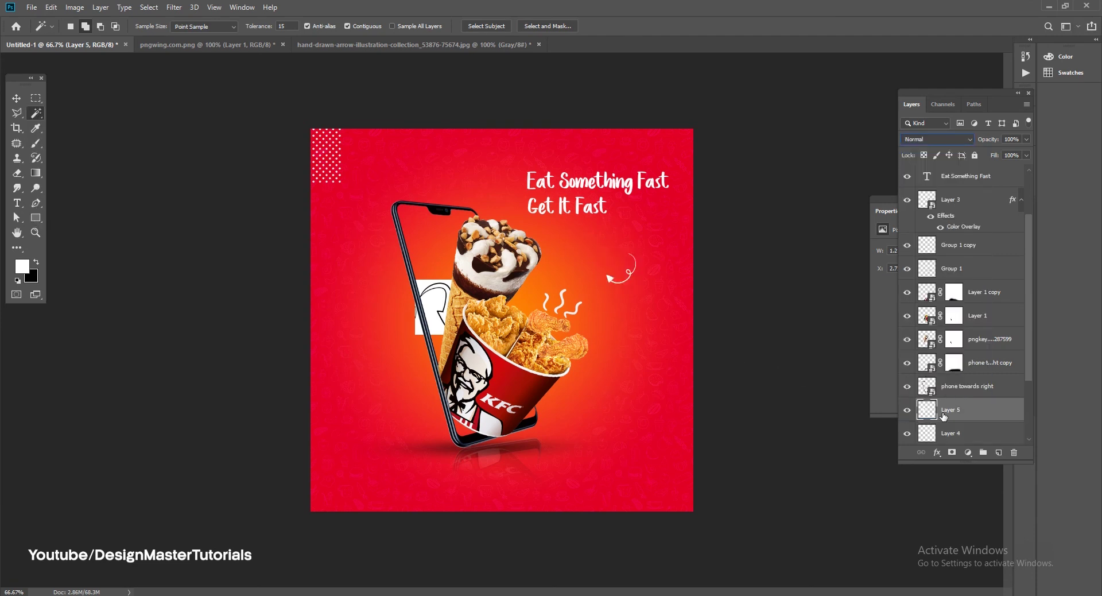
click(949, 142)
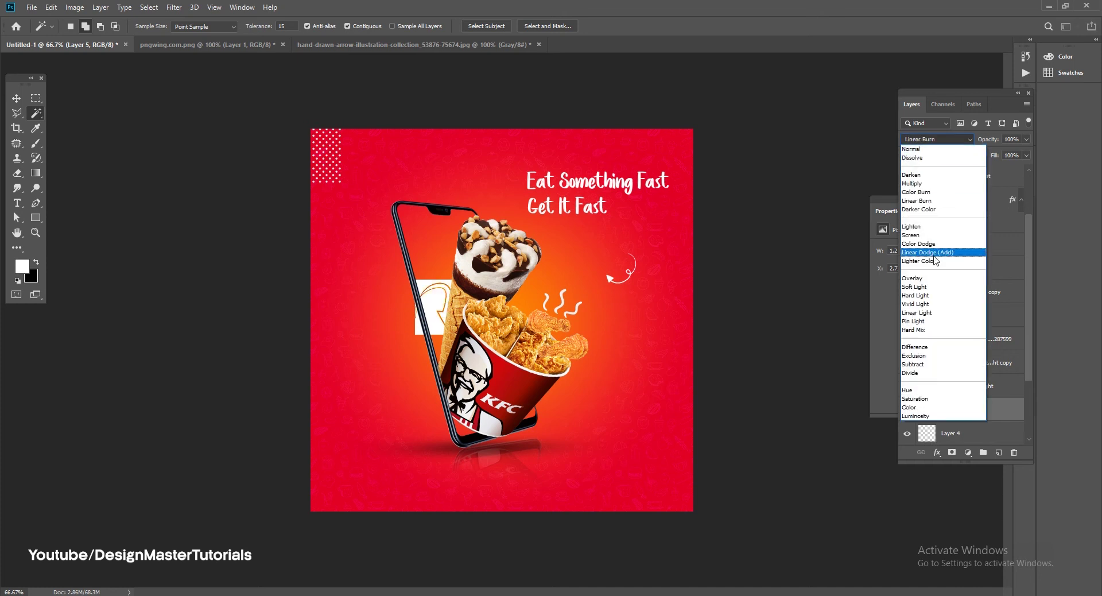
click(925, 374)
key(ctrl+t)
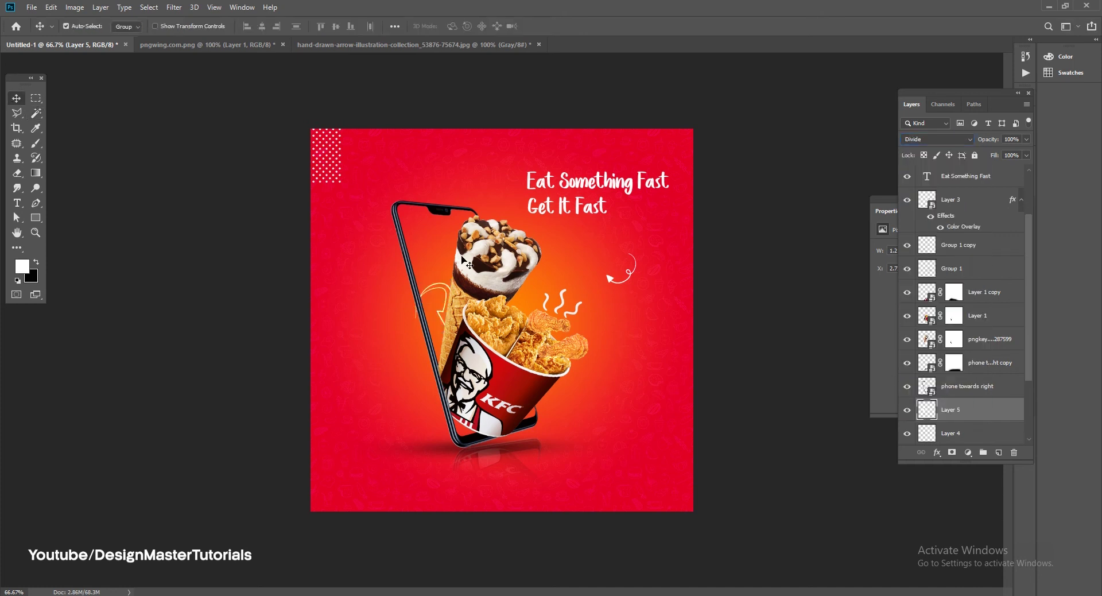
mouse_move(433, 296)
mouse_down()
mouse_move(574, 247)
mouse_move(602, 402)
mouse_up()
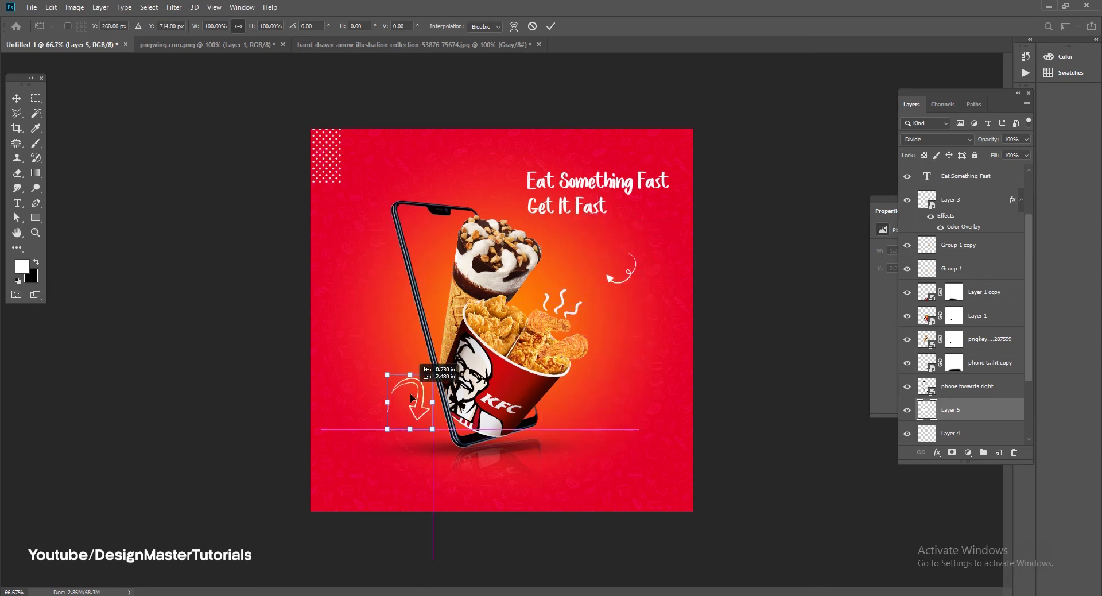
Place the arrow slightly tilted right of the bucket and add a layer mask
drag(603, 402, 641, 351)
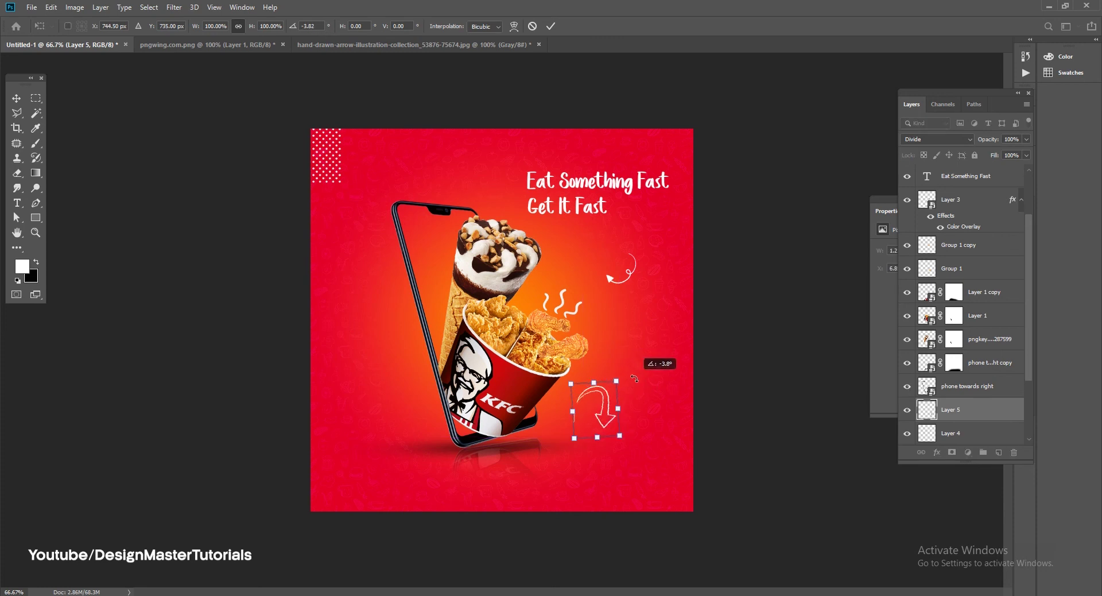
key(Return)
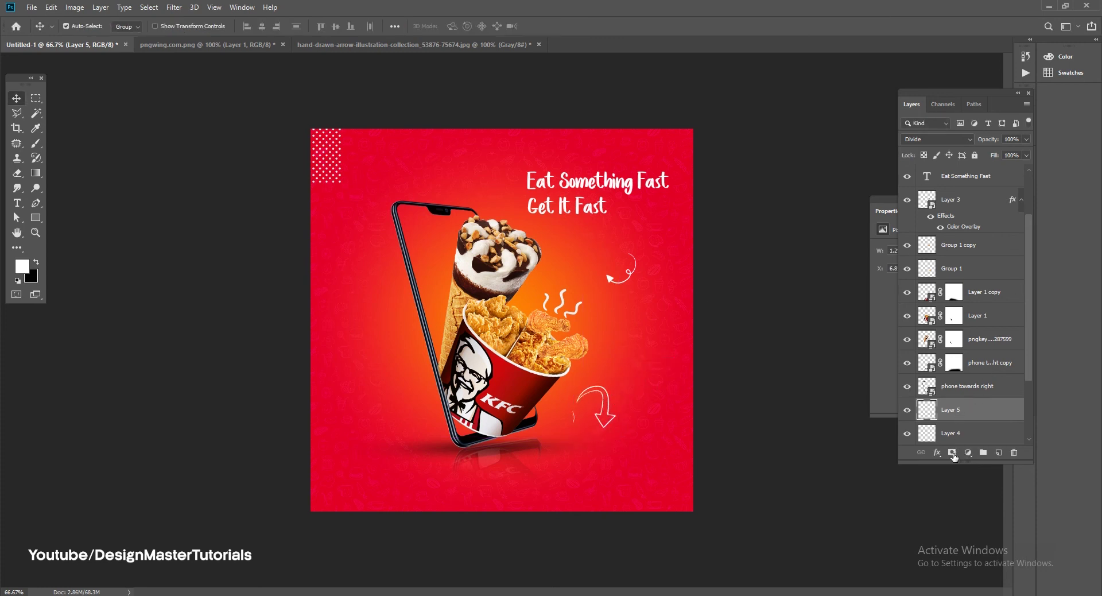
click(952, 454)
Shift the small curly arrow up and to the left
click(36, 143)
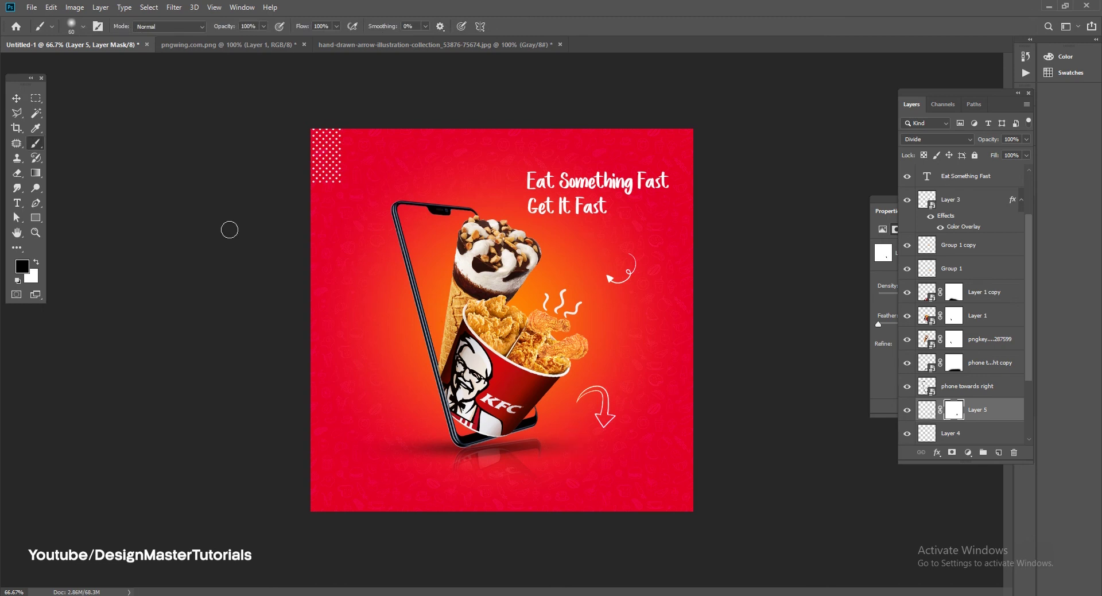
click(16, 101)
drag(631, 277, 586, 248)
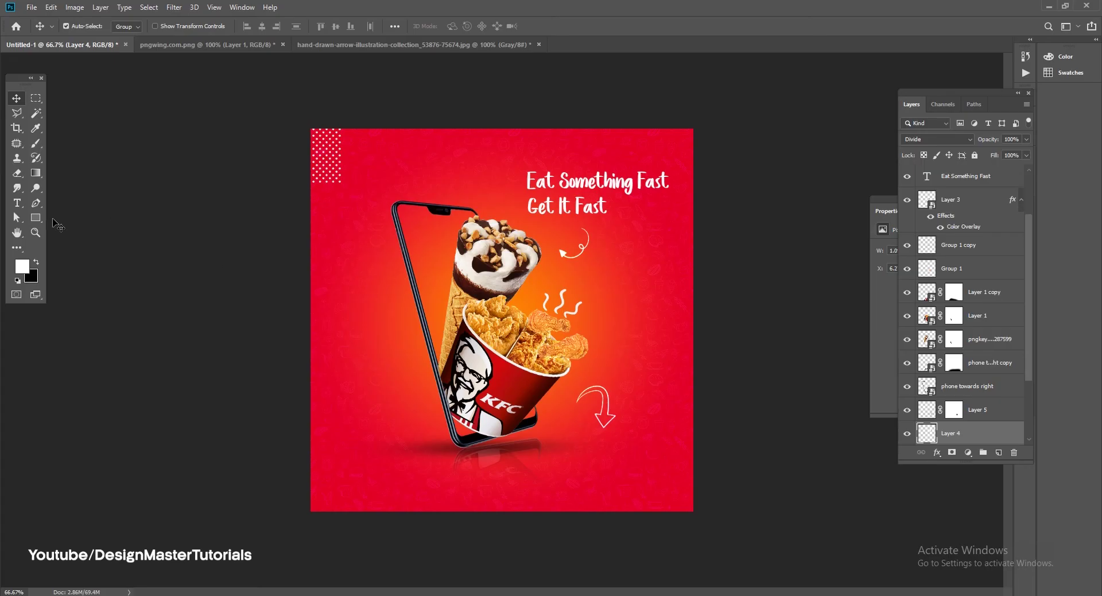
Add a 'Foody' text line near the bottom of the poster
click(17, 202)
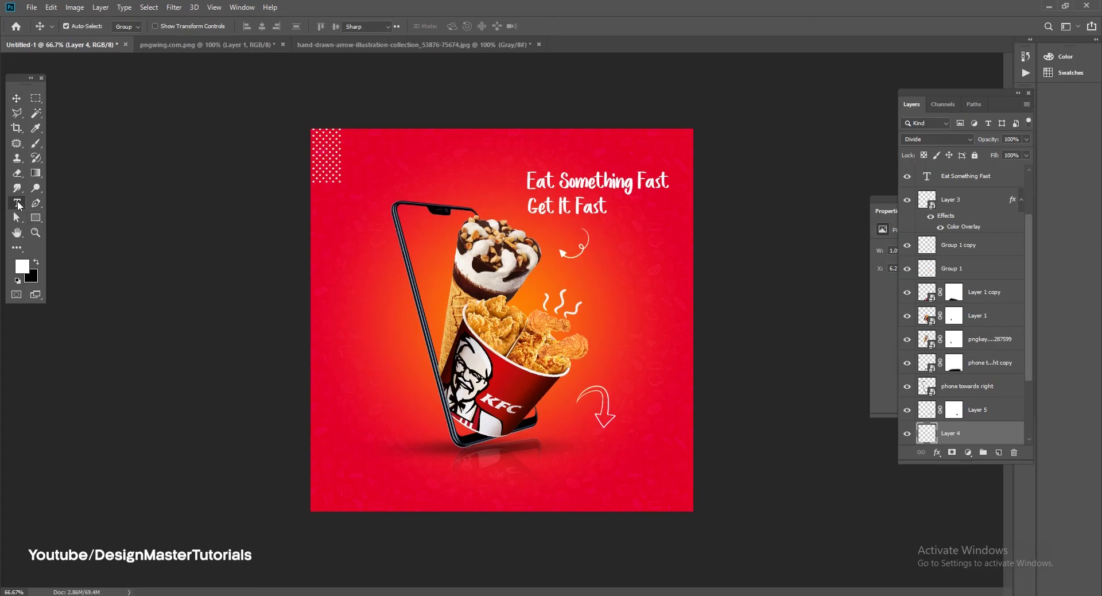
click(438, 480)
key(BackSpace)
text(Foody)
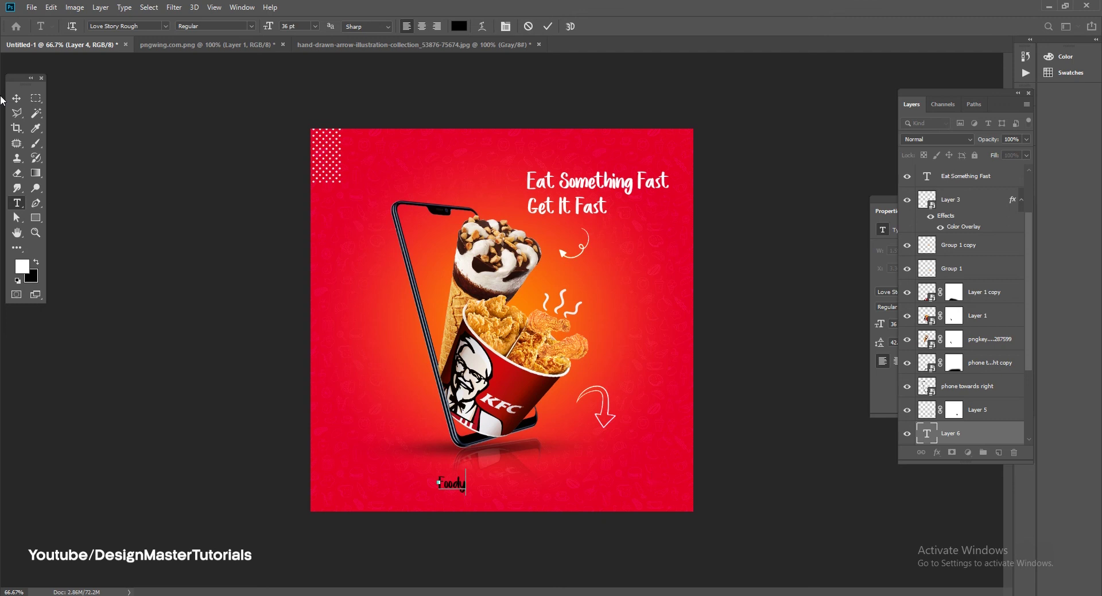
key(ctrl+Return)
Enlarge the Foody text, move it to the lower left, and make it white
key(ctrl+t)
mouse_move(468, 472)
mouse_down()
mouse_move(501, 449)
mouse_move(412, 471)
mouse_move(385, 466)
mouse_move(400, 482)
mouse_up()
key(Return)
key(alt+BackSpace)
key(ctrl+t)
key(Return)
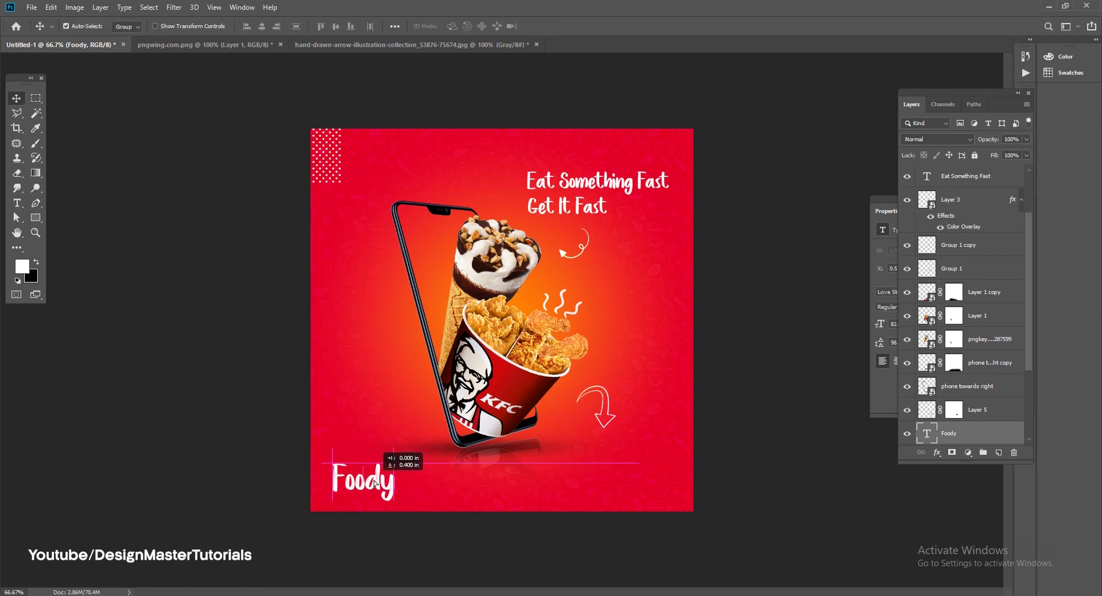
key(alt+Tab)
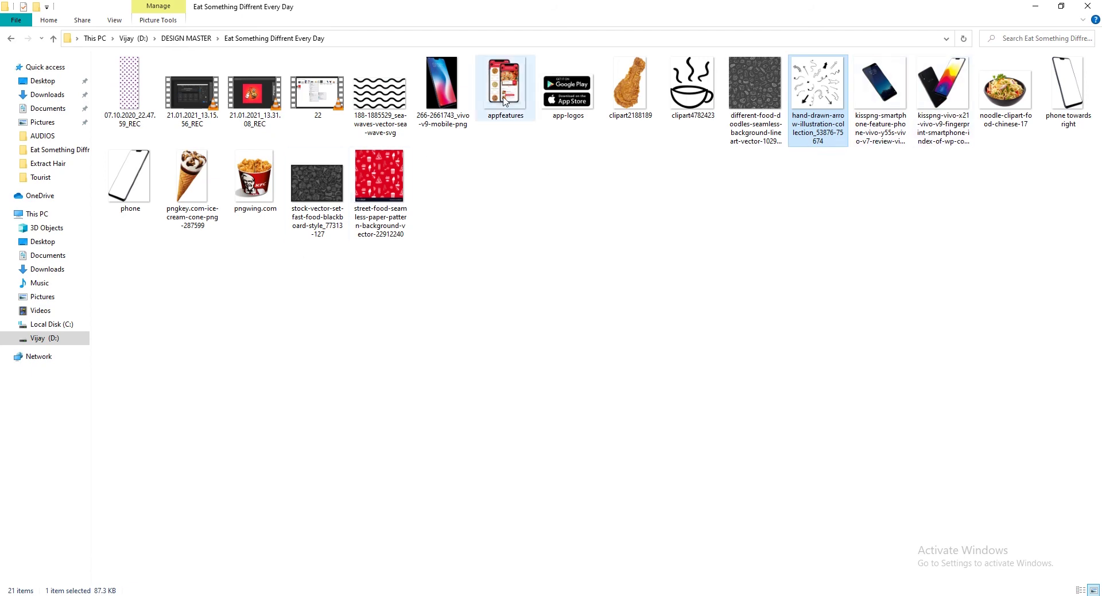
Place the app-logos image into the poster and move its layer to the top
drag(568, 92, 556, 462)
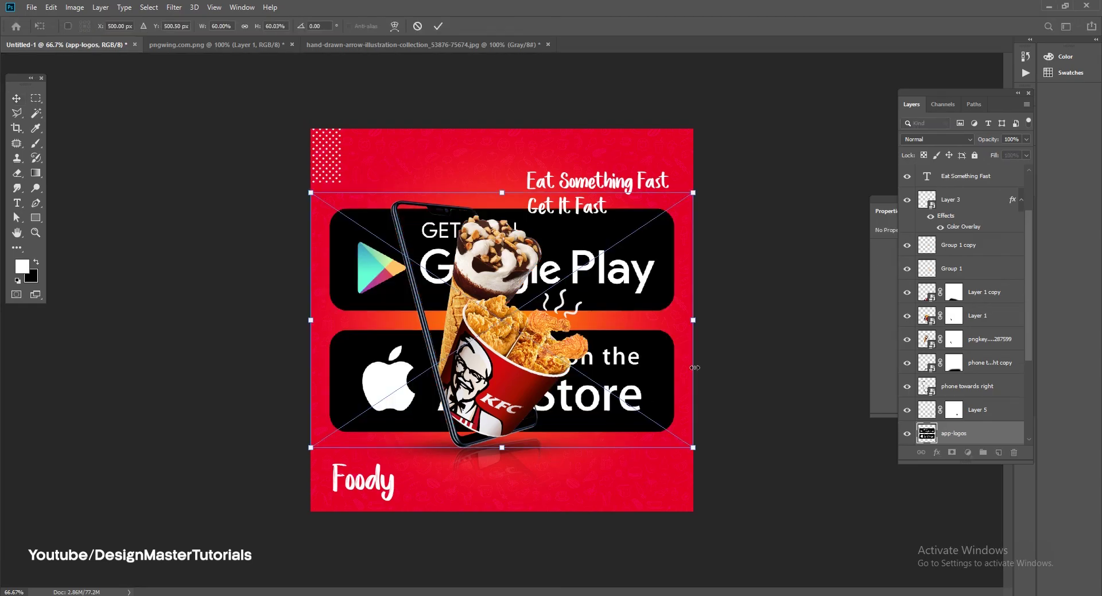
key(Return)
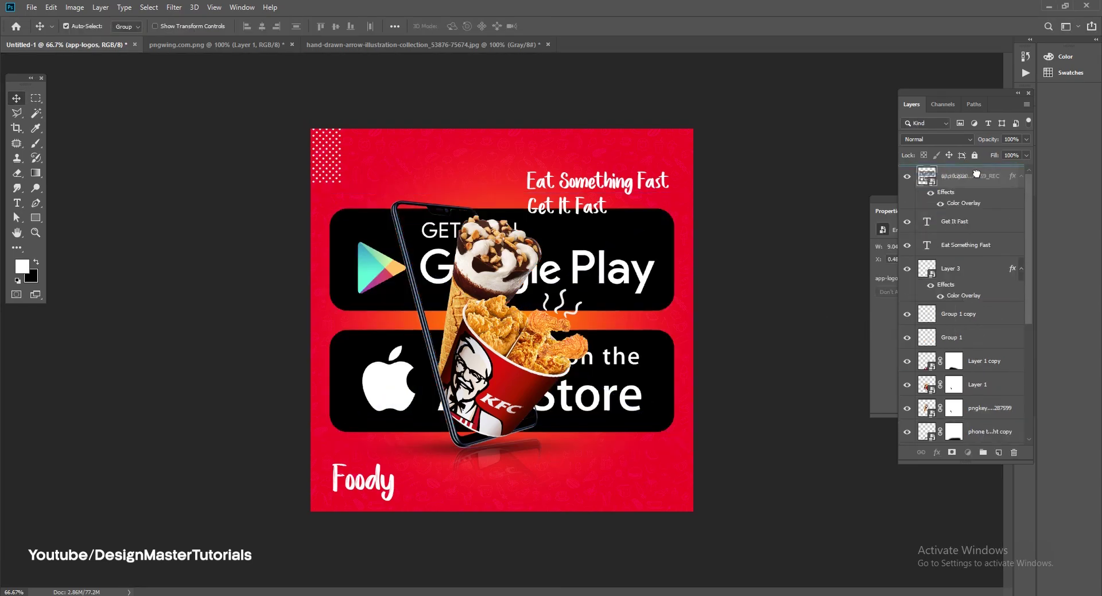
drag(976, 173, 970, 170)
Cut the App Store badge out of the logos onto its own layer
click(36, 99)
drag(315, 320, 688, 450)
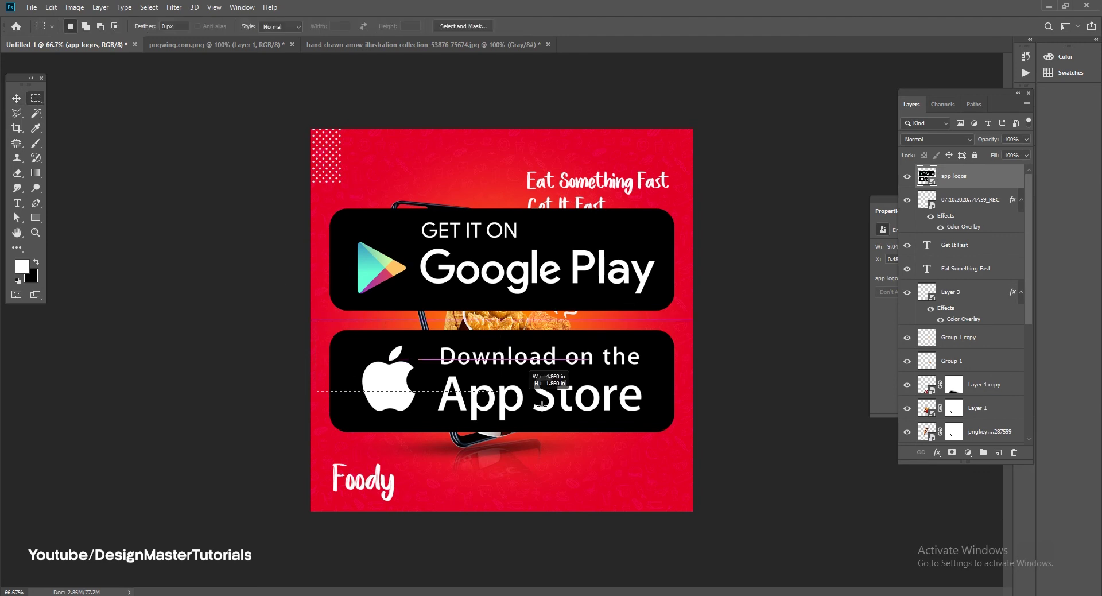
right_click(982, 176)
click(874, 310)
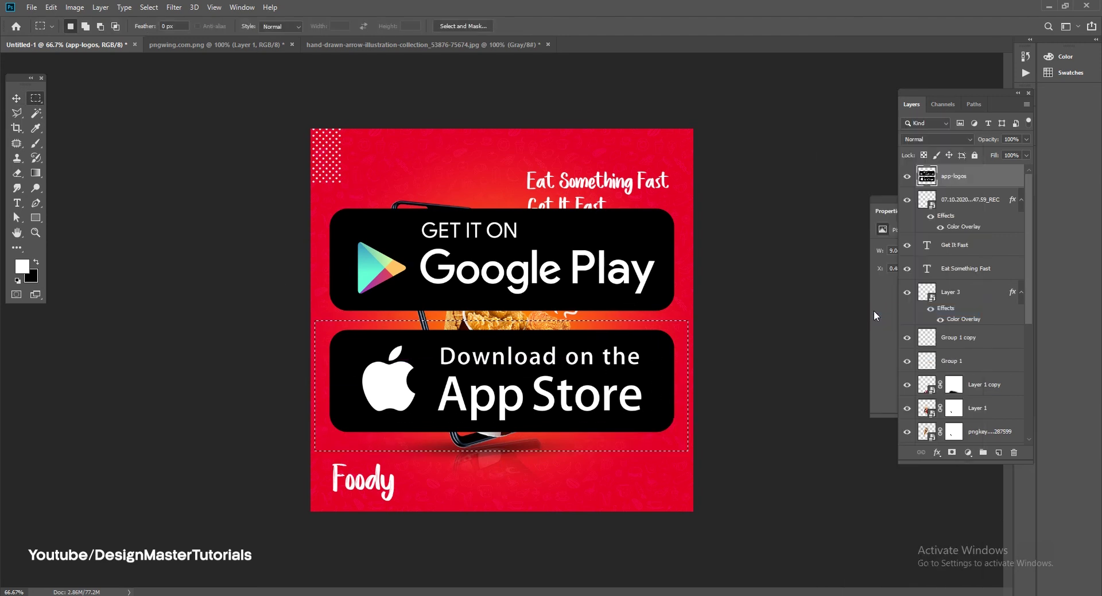
key(Delete)
key(ctrl+d)
key(ctrl+v)
key(v)
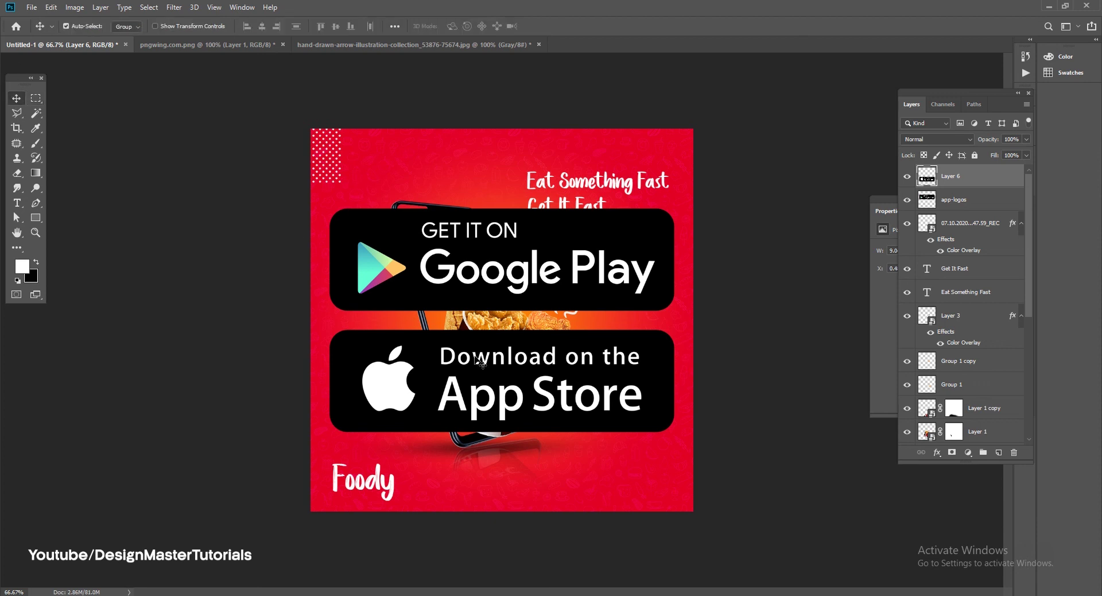
drag(665, 346, 733, 390)
Convert the App Store badge to a smart object and shrink it toward the bottom
right_click(964, 181)
click(860, 264)
key(ctrl+t)
mouse_move(733, 382)
mouse_down()
mouse_move(487, 453)
mouse_move(521, 480)
mouse_up()
key(Return)
Convert the Google Play badge to a smart object, shrink it and move it down
click(965, 199)
right_click(964, 199)
click(832, 232)
key(ctrl+t)
mouse_move(674, 208)
mouse_down()
mouse_move(387, 295)
mouse_move(444, 487)
mouse_up()
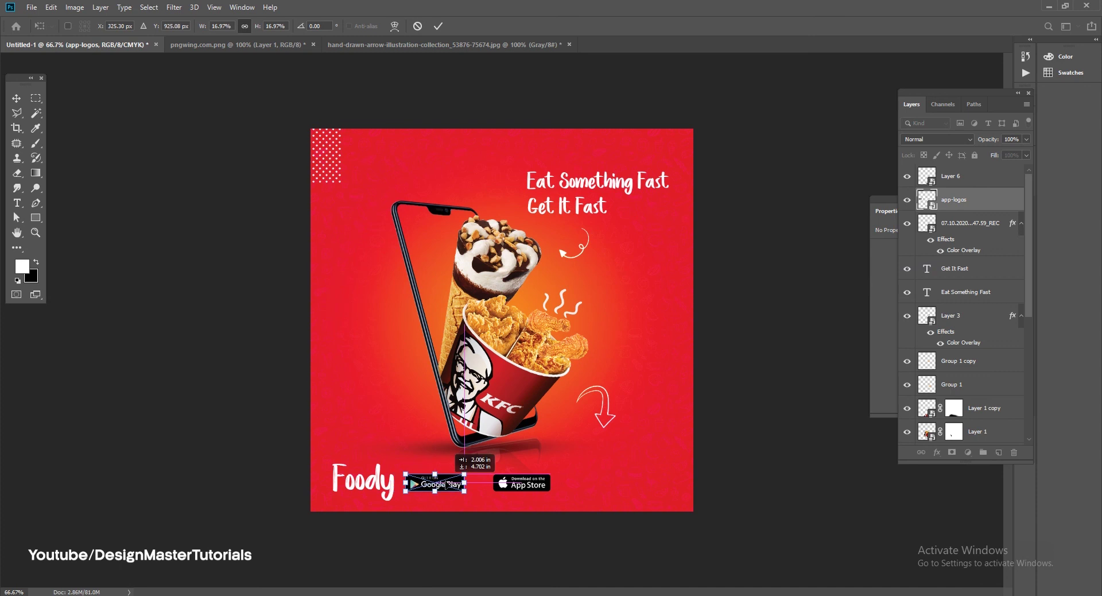
key(Return)
Set the App Store badge beside Google Play and zoom in to check them
drag(520, 486, 514, 486)
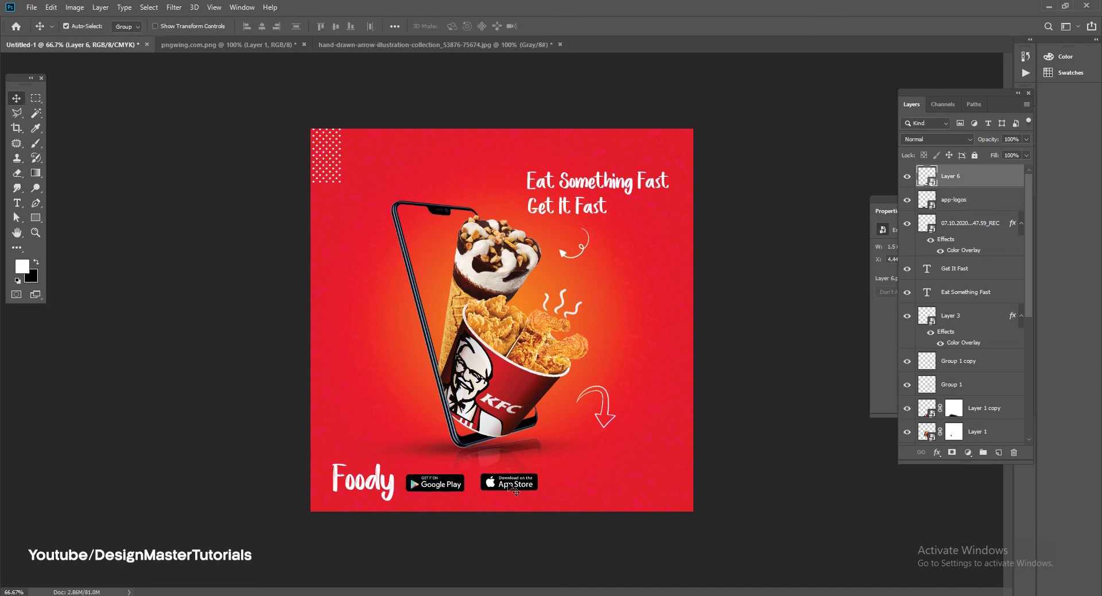
key(ctrl+plus)
scroll(493, 257, down, 3)
Add a horizontal guide along the badge row and align both badges to it
key(ctrl+r)
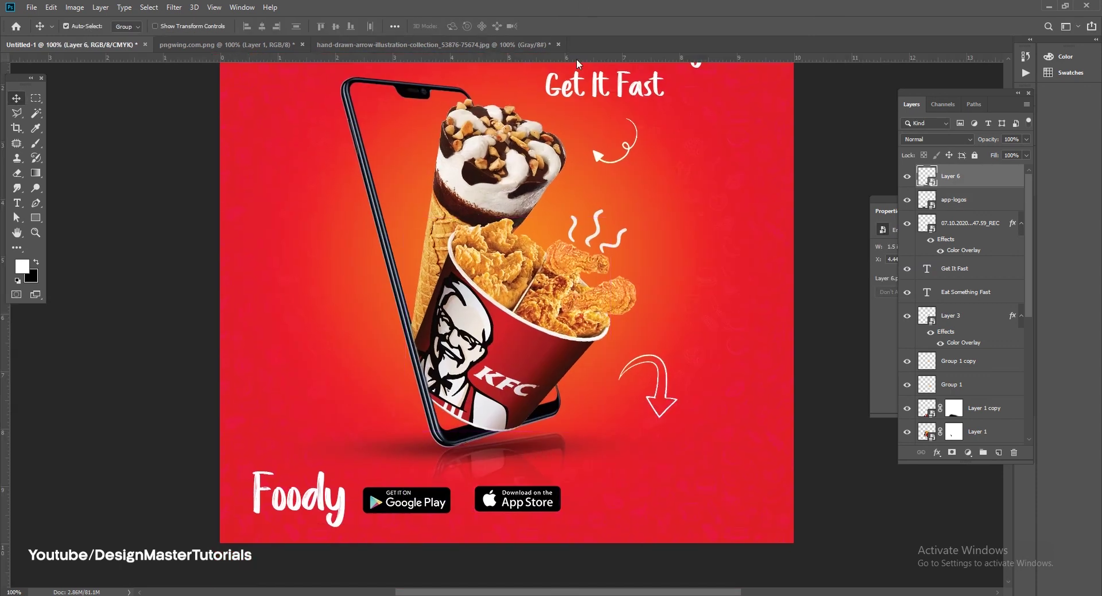
drag(576, 59, 557, 485)
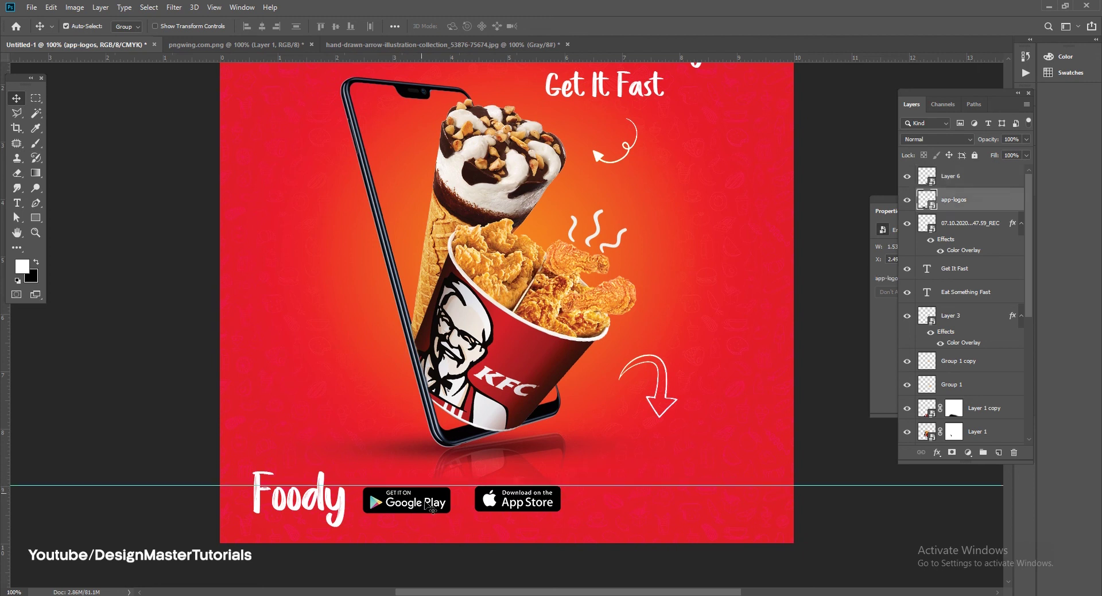
drag(427, 505, 428, 503)
drag(525, 505, 528, 506)
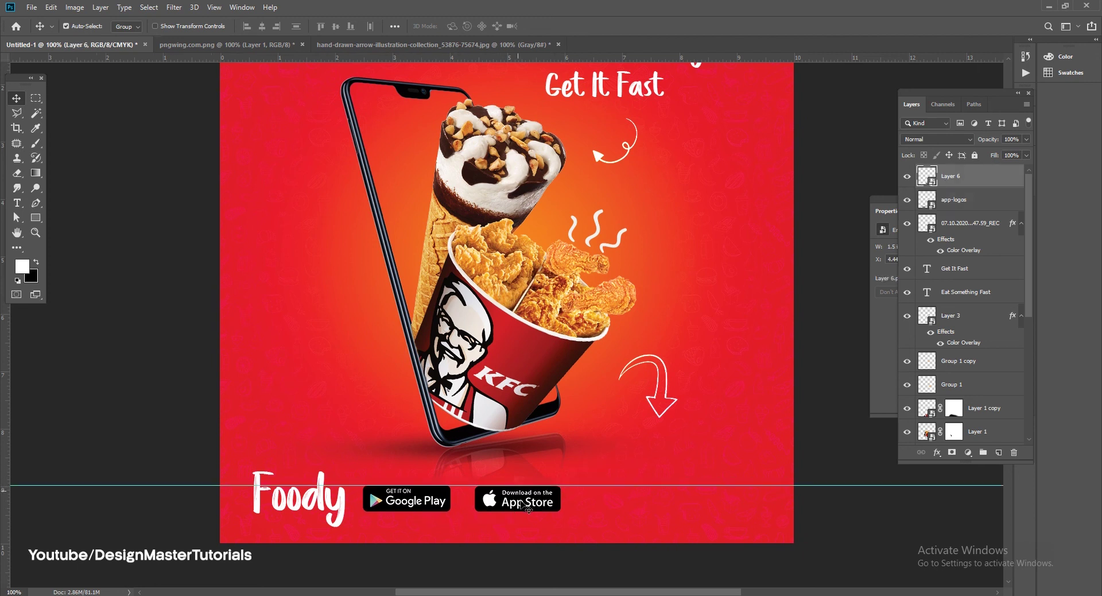
Shrink Foody and both badges together to about 70%
shift+click(429, 505)
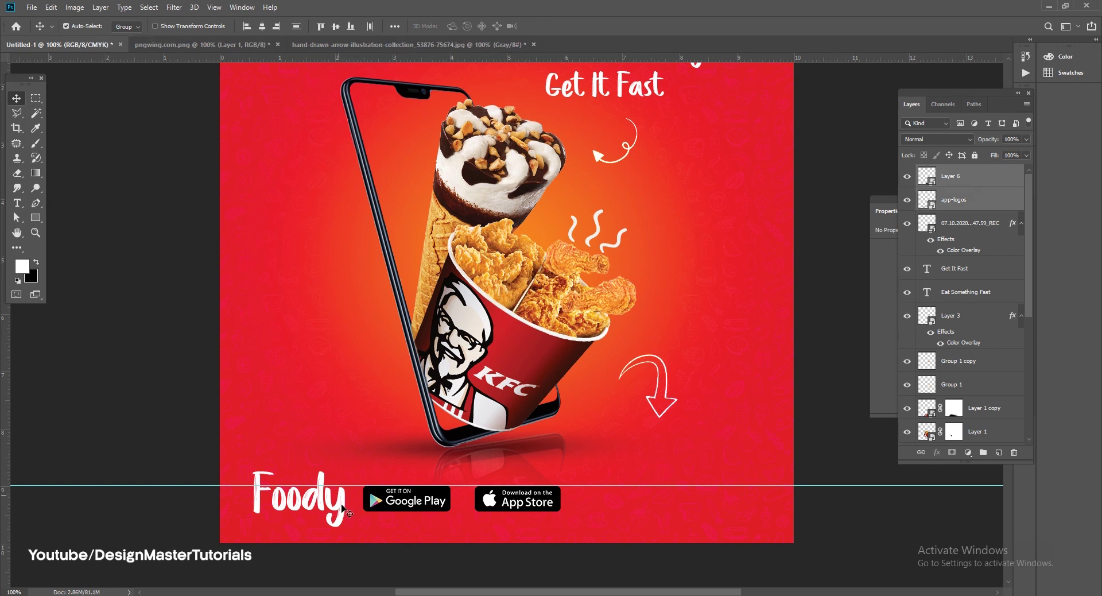
drag(342, 508, 564, 511)
key(ctrl+t)
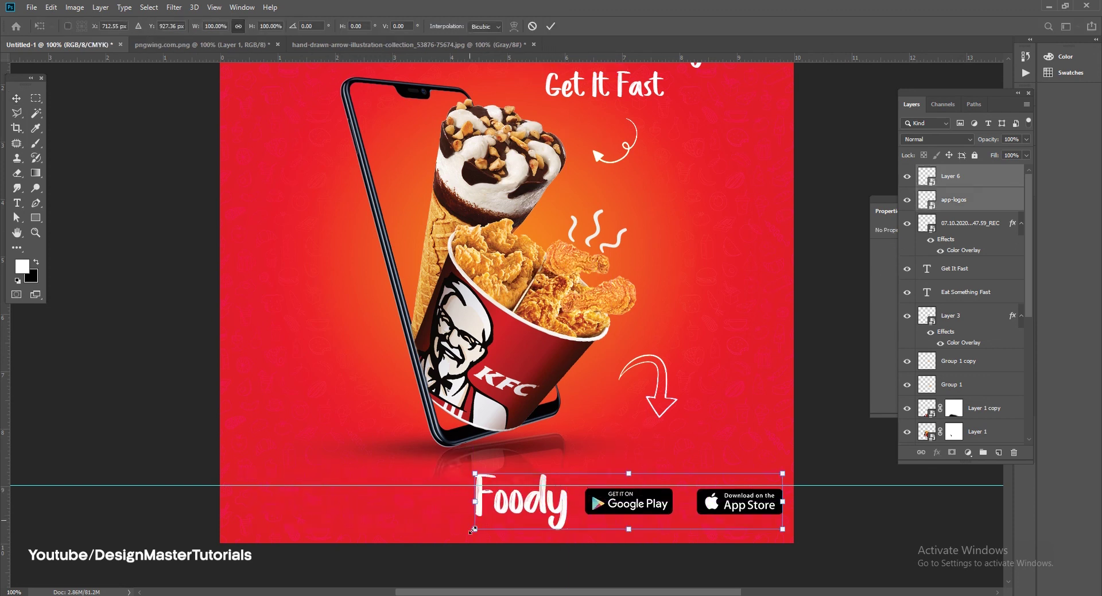
drag(473, 530, 567, 516)
key(Down)
key(Down)
key(Down)
key(Down)
key(Down)
key(Down)
key(Down)
key(Down)
key(Down)
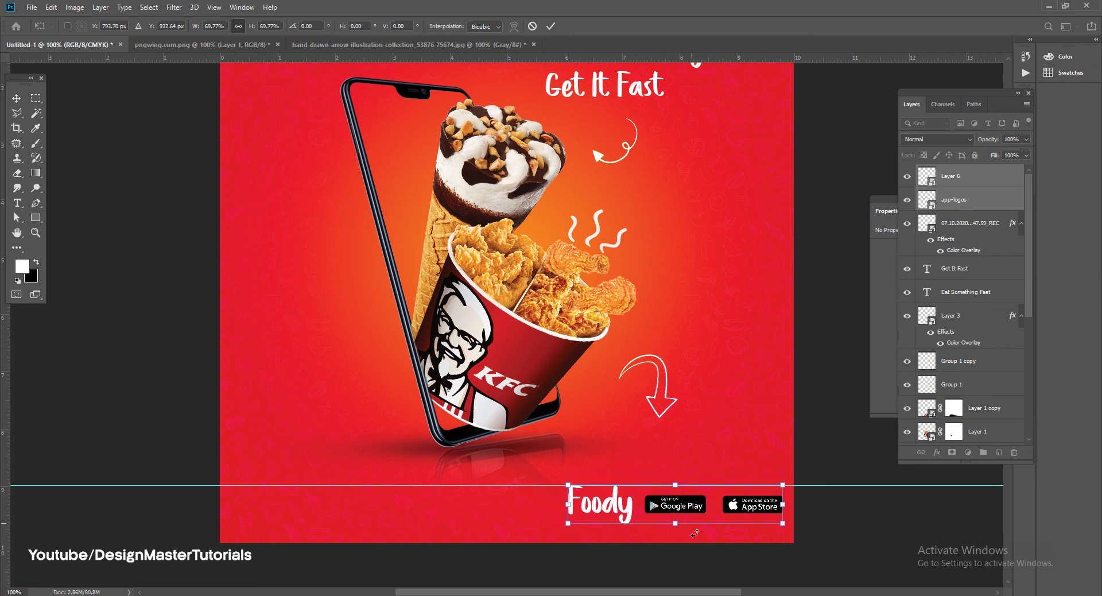
key(Return)
Move the Foody and badge row to the poster's bottom-left edge
key(ctrl+minus)
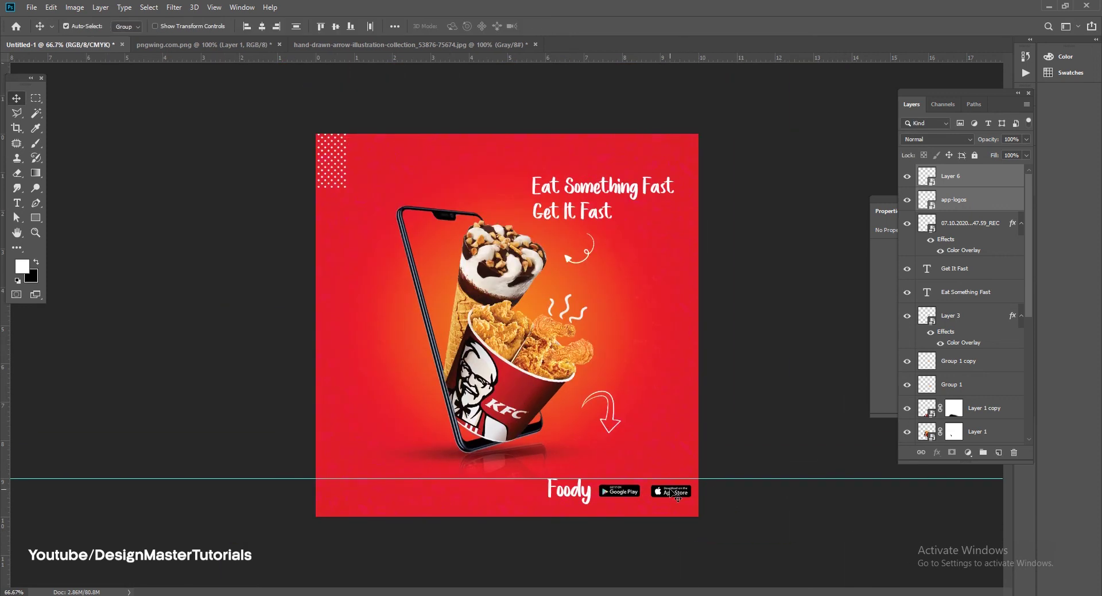
key(ctrl+t)
drag(675, 501, 453, 500)
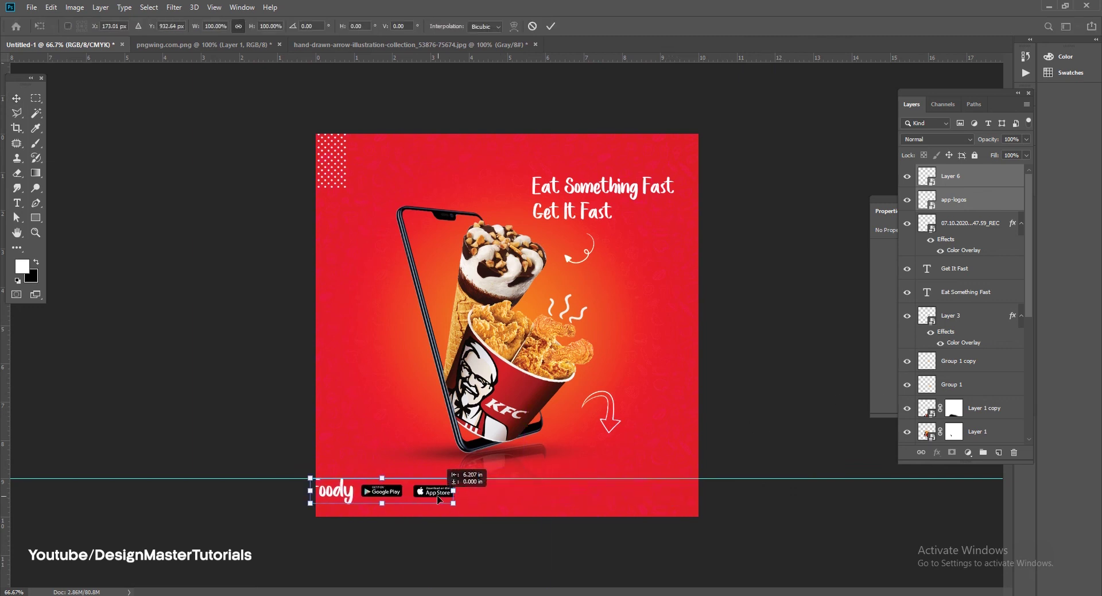
key(Return)
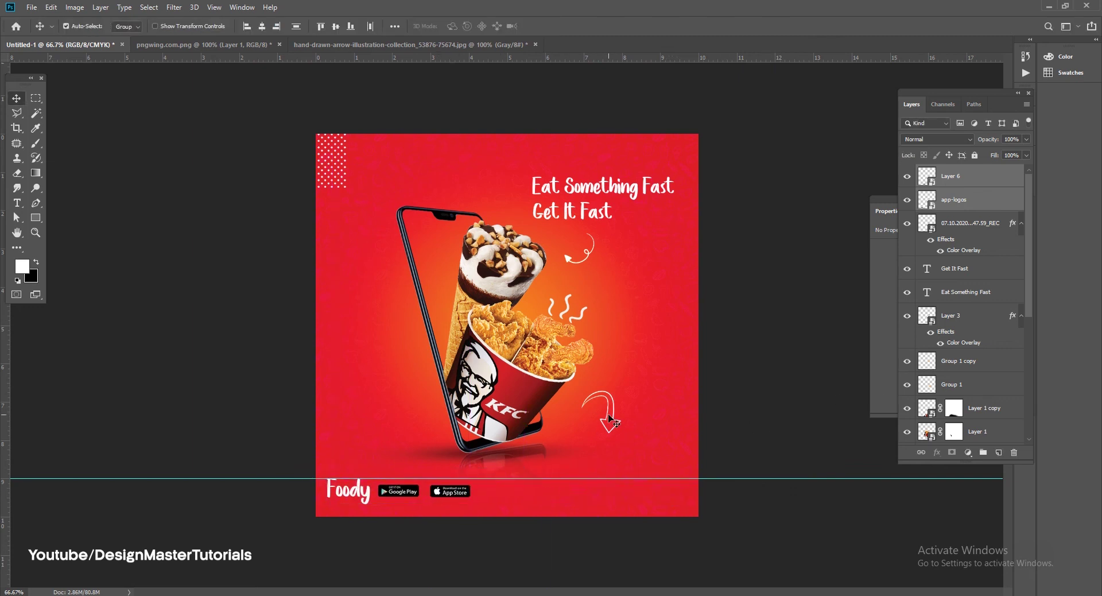
ctrl+click(608, 416)
key(ctrl+t)
Flip the lower curved arrow horizontally and place it above Foody
drag(608, 416, 403, 440)
right_click(407, 435)
click(440, 573)
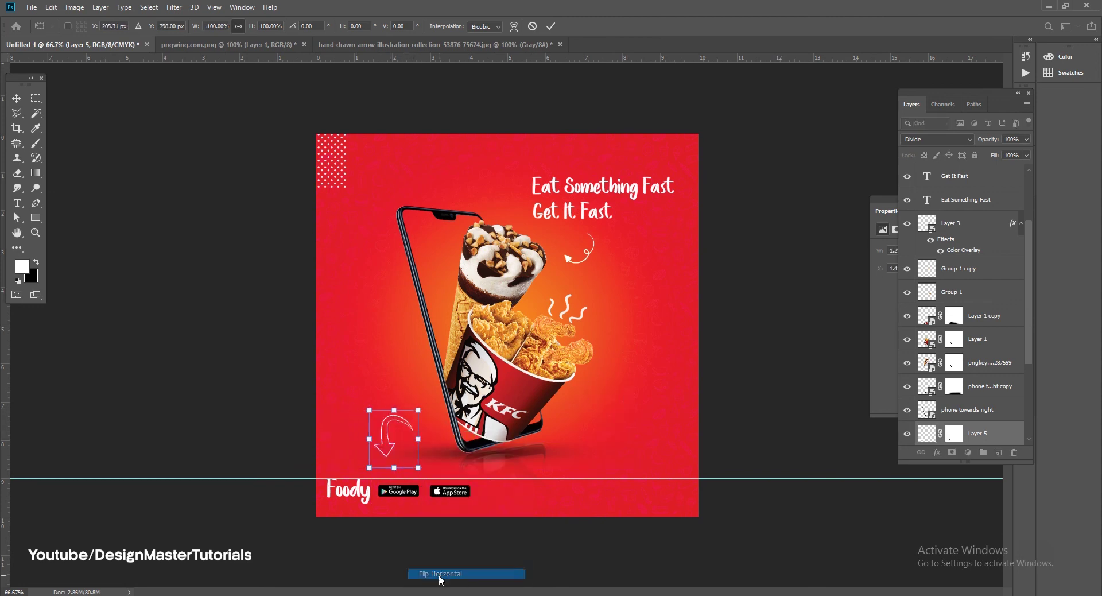
key(Return)
key(Right)
key(Right)
key(Right)
key(Up)
key(Up)
key(Up)
Enlarge both headline lines to about 115% and remove the horizontal guide
click(610, 192)
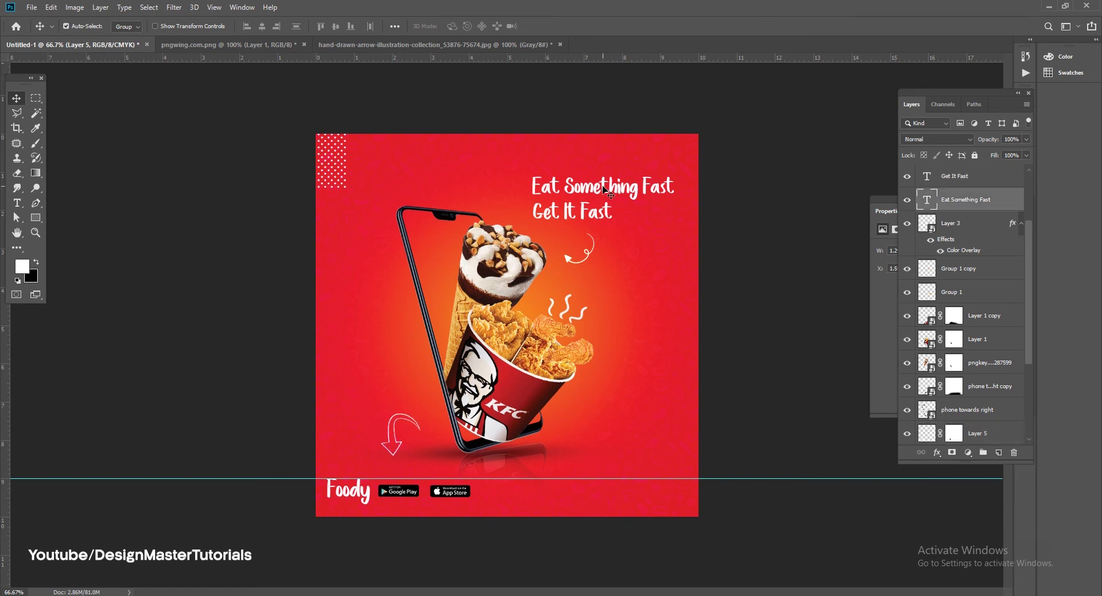
ctrl+click(955, 175)
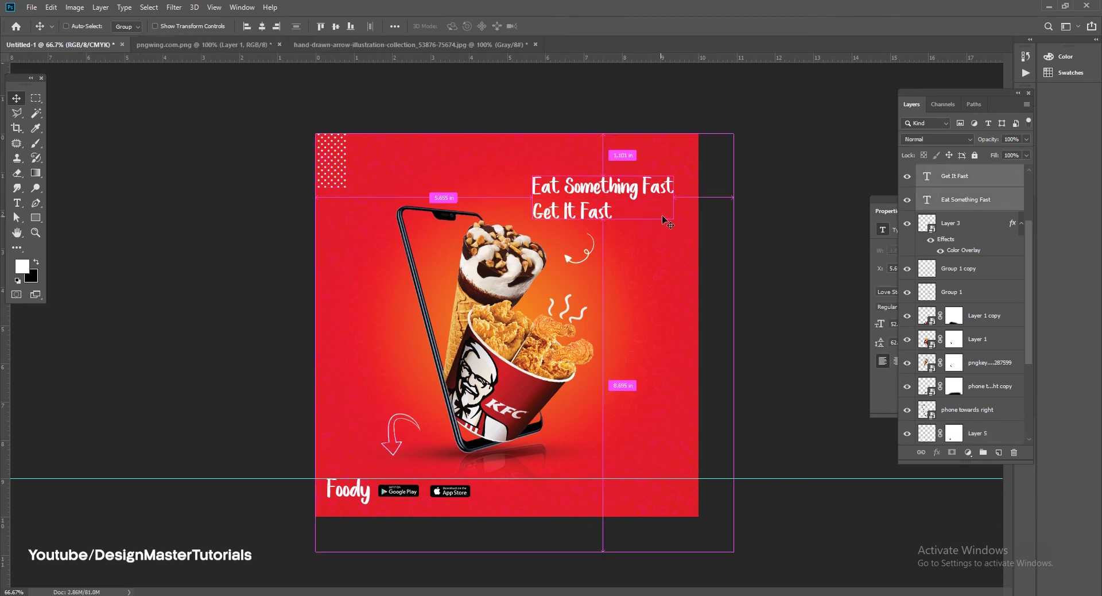
key(ctrl+t)
drag(675, 176, 693, 161)
key(Return)
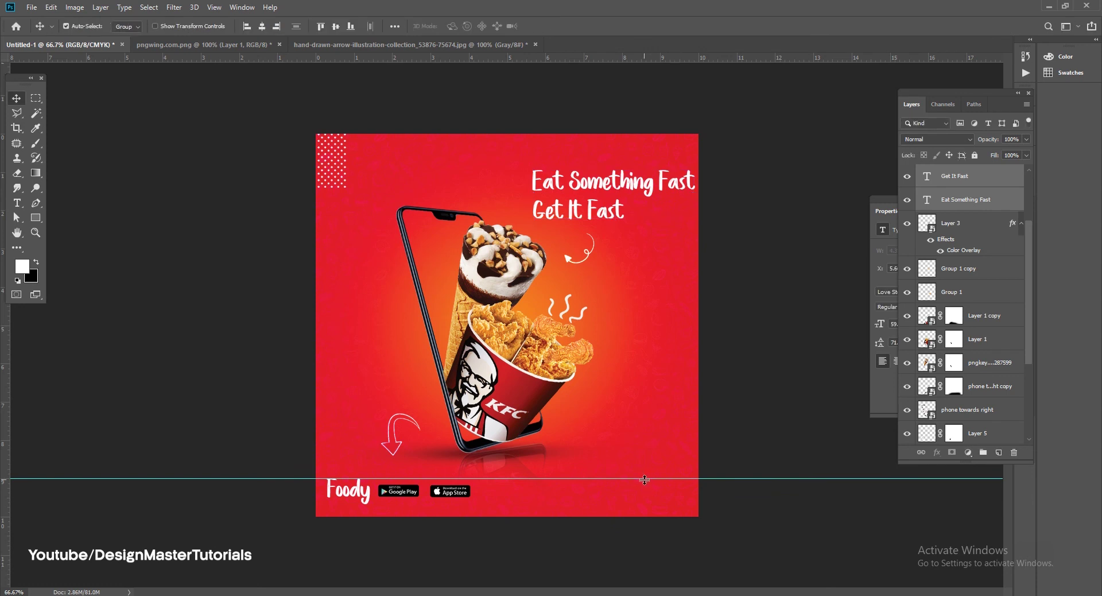
drag(642, 478, 669, 591)
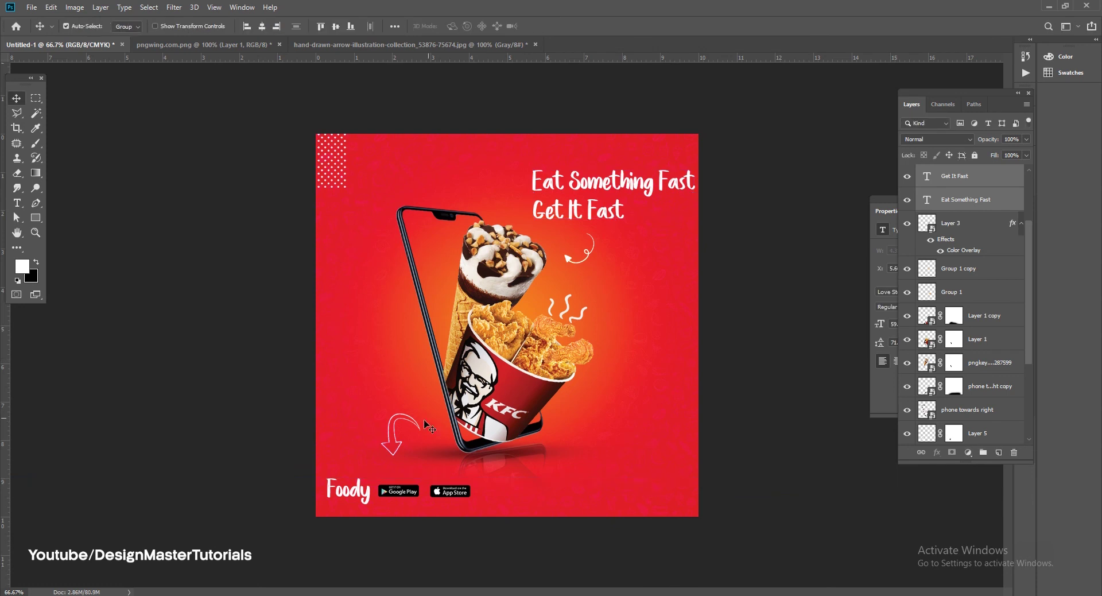
click(596, 198)
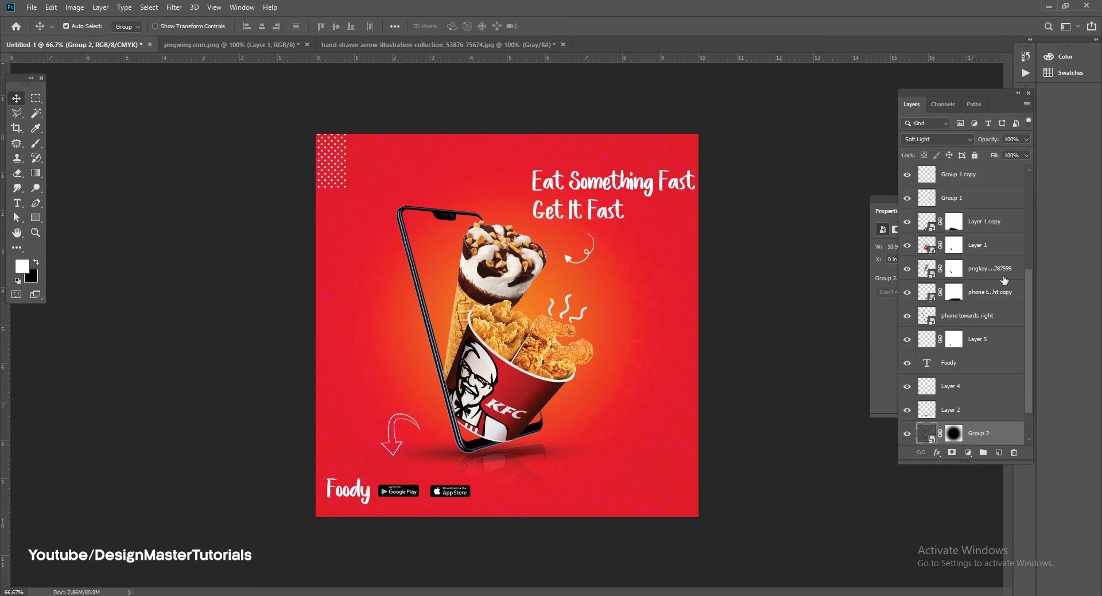
click(963, 142)
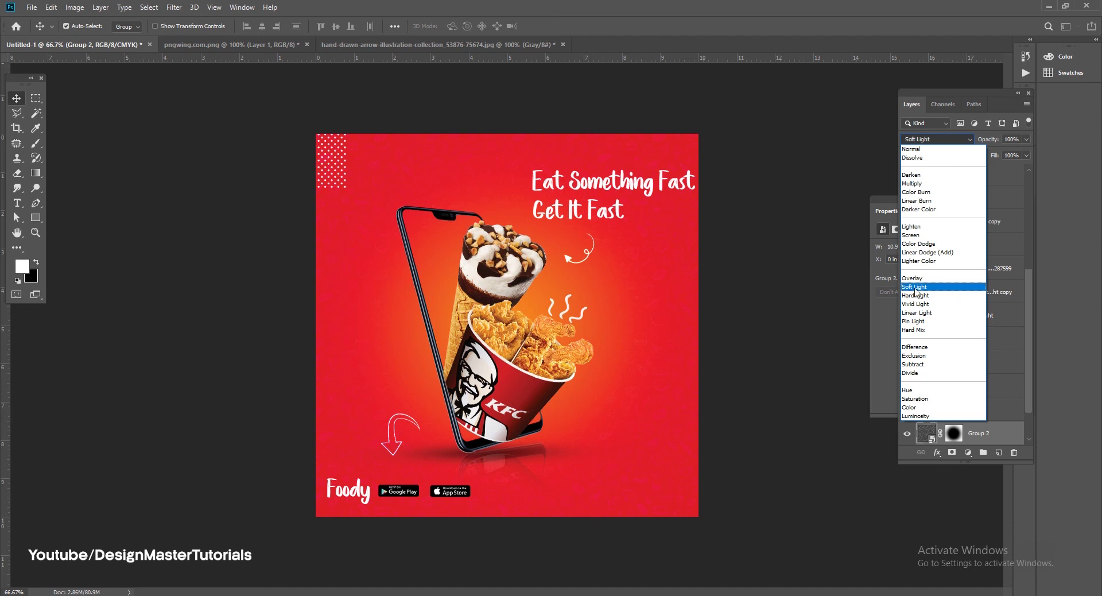
click(917, 287)
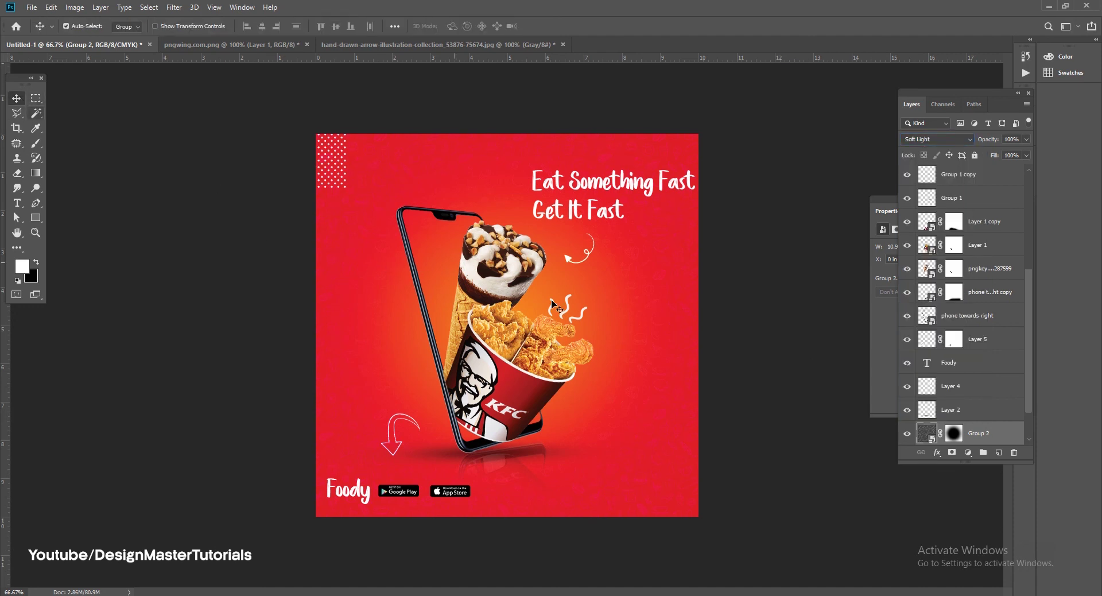
key(ctrl+1)
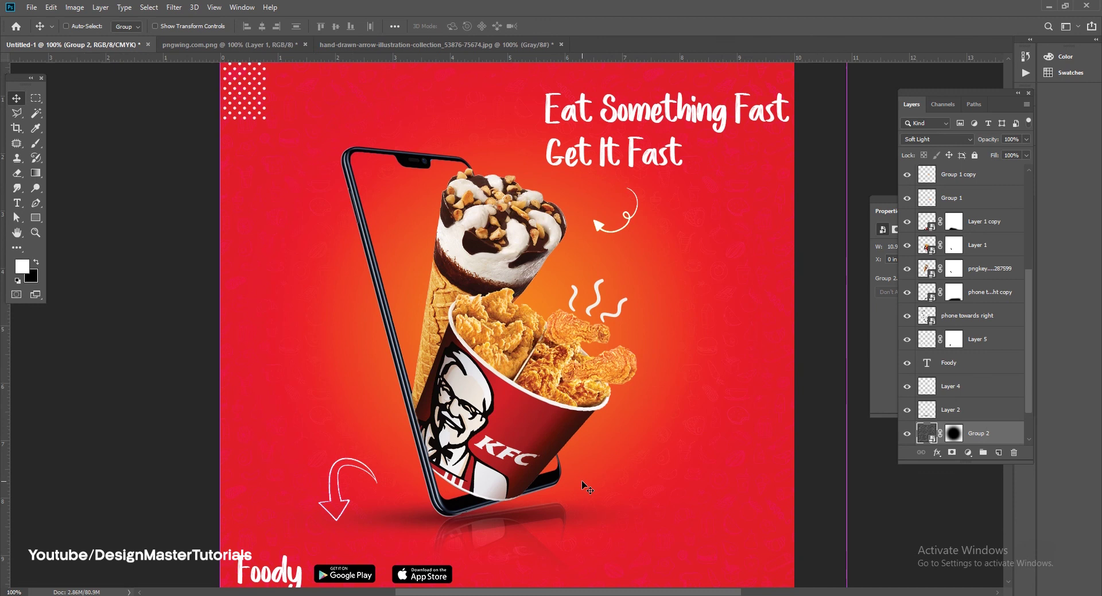
key(ctrl+minus)
Shift 'Eat Something Fast' left and nudge 'Get It Fast' right to centre it
drag(680, 188, 577, 212)
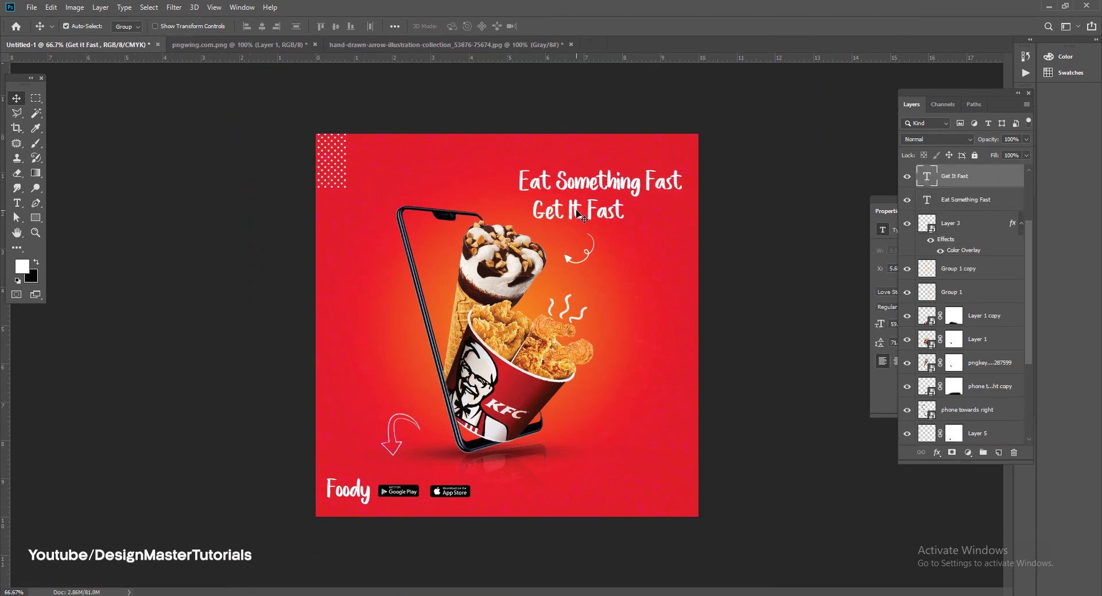
key(shift+Right)
key(shift+Right)
key(shift+Right)
key(Right)
key(Right)
key(Right)
key(Right)
key(Right)
key(Right)
key(Right)
key(Right)
key(Right)
key(Right)
key(Right)
key(Right)
key(Right)
key(Right)
key(Right)
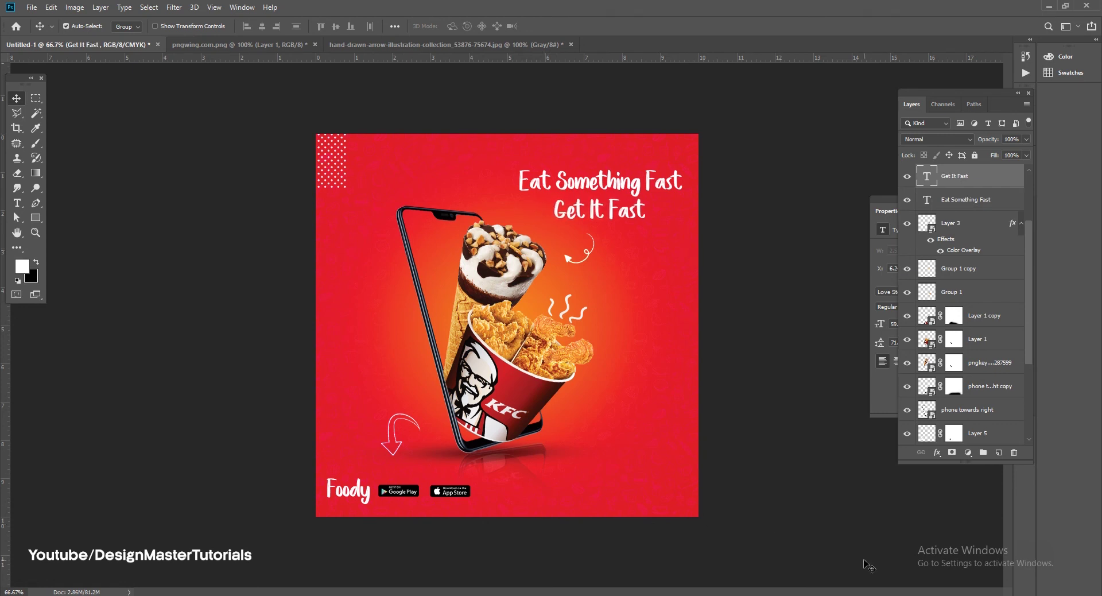